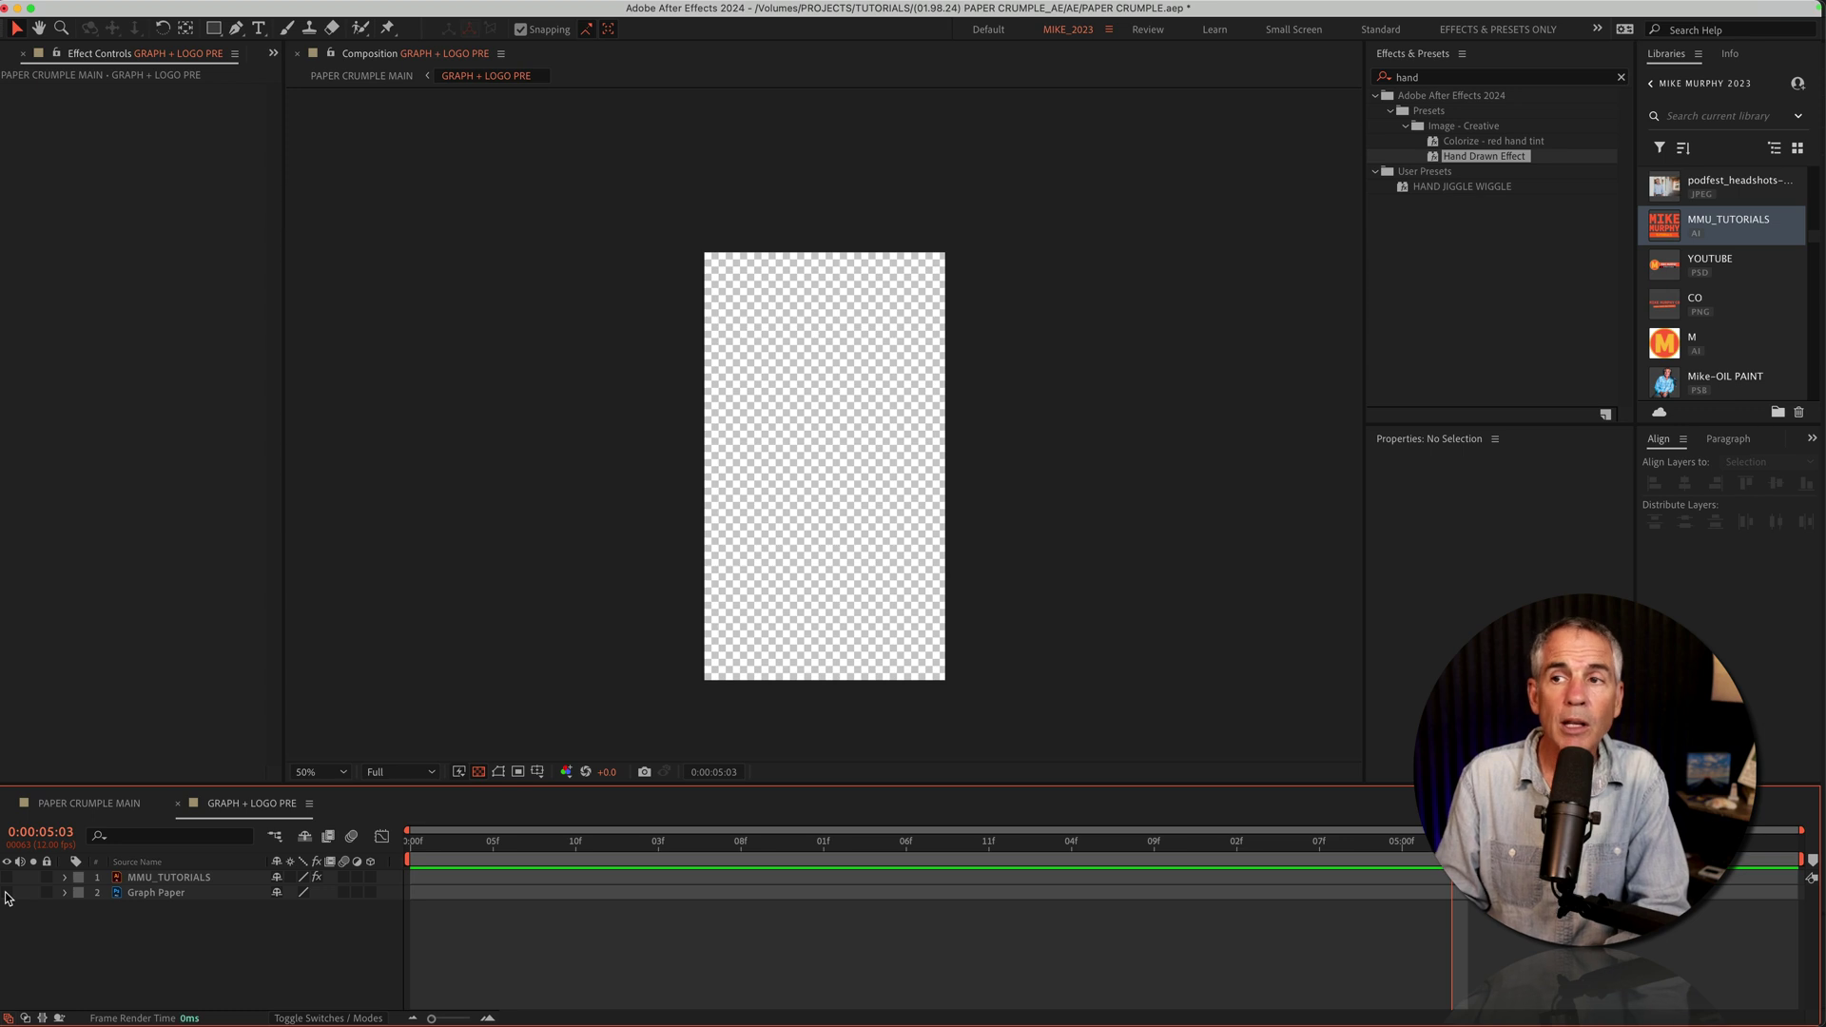
Step: Show the Graph Paper and MMU_TUTORIALS layers at 100% zoom, select the logo, and preview
{"action": "left_click", "coordinate": [7, 893]}
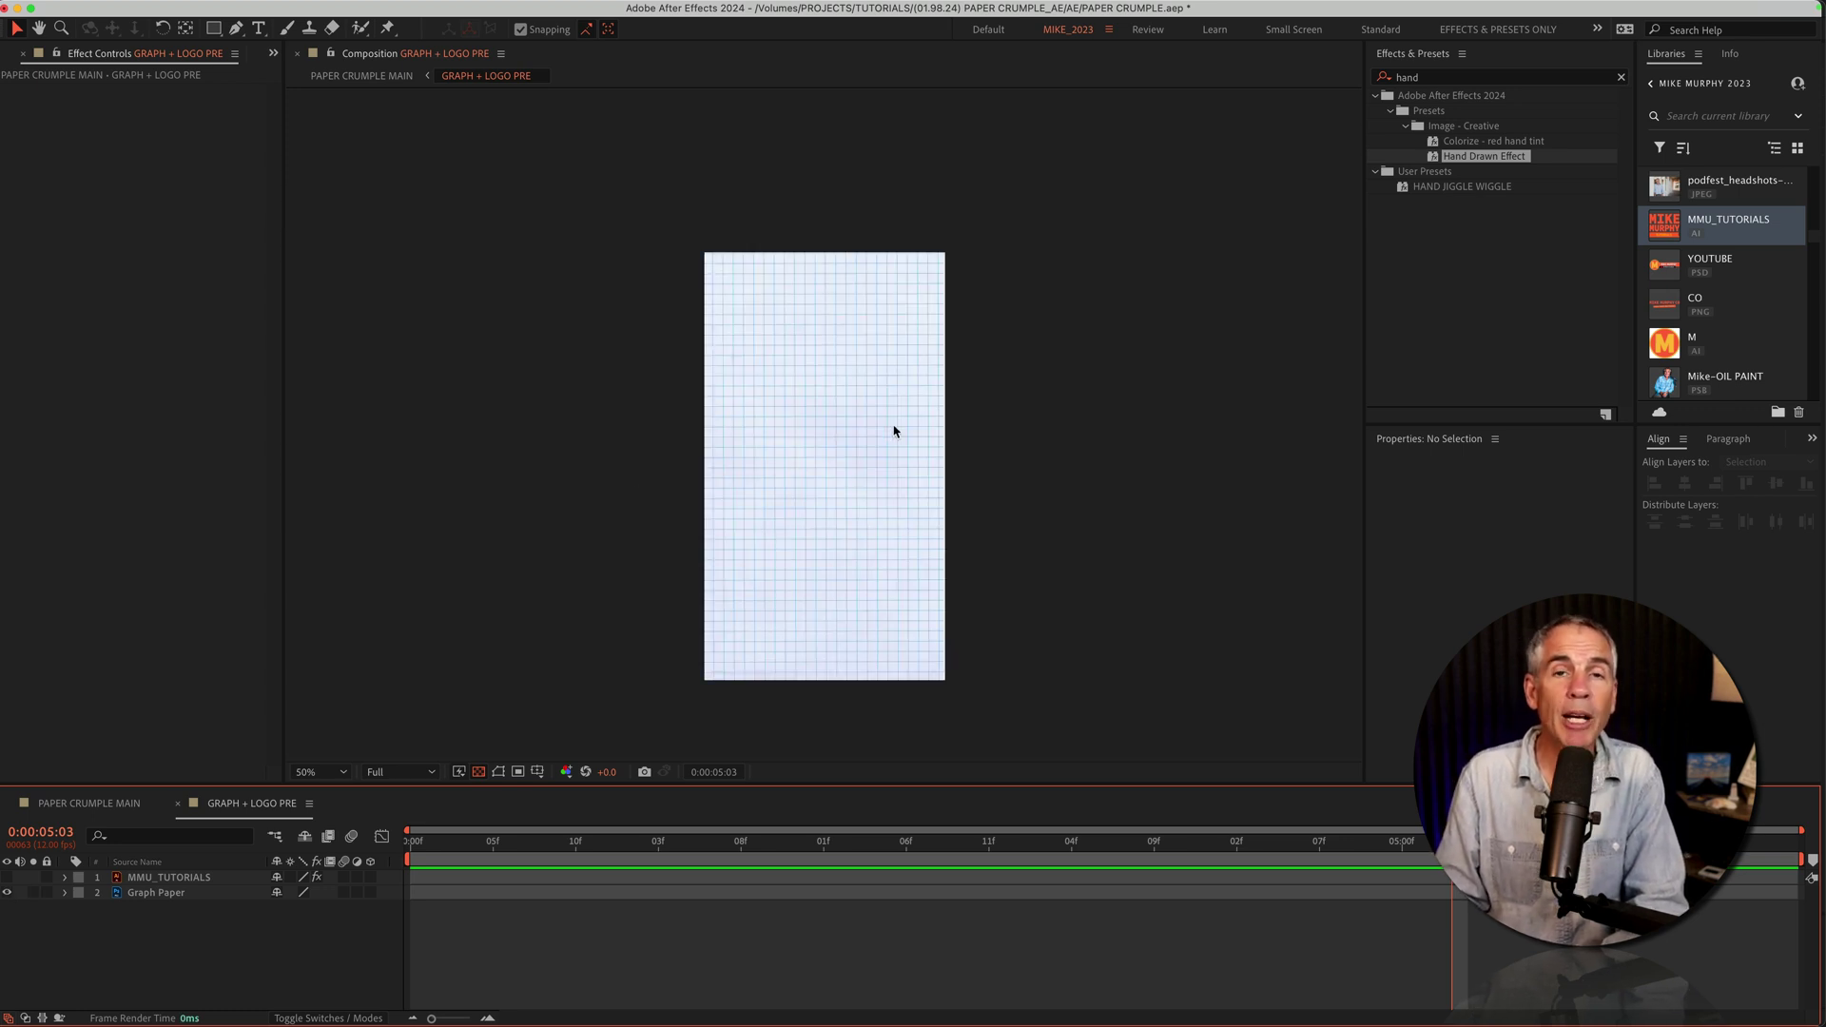
{"action": "key", "text": "slash"}
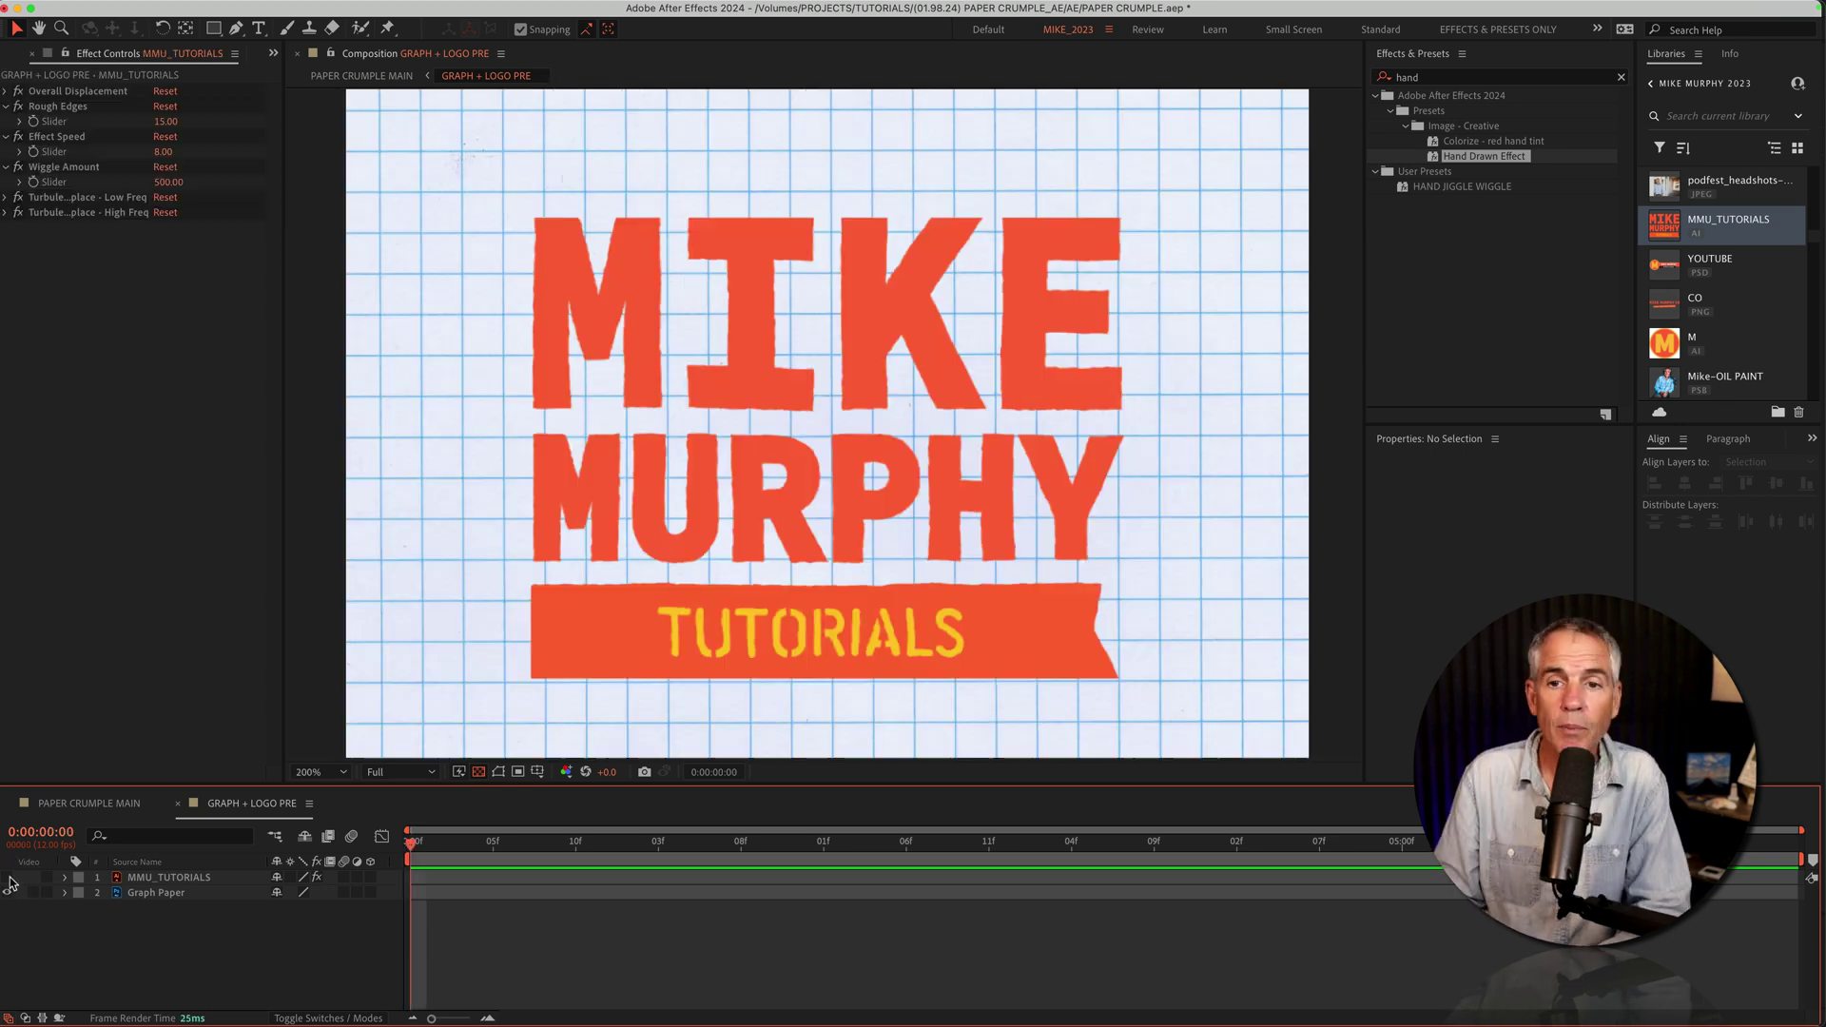
{"action": "left_click", "coordinate": [7, 877]}
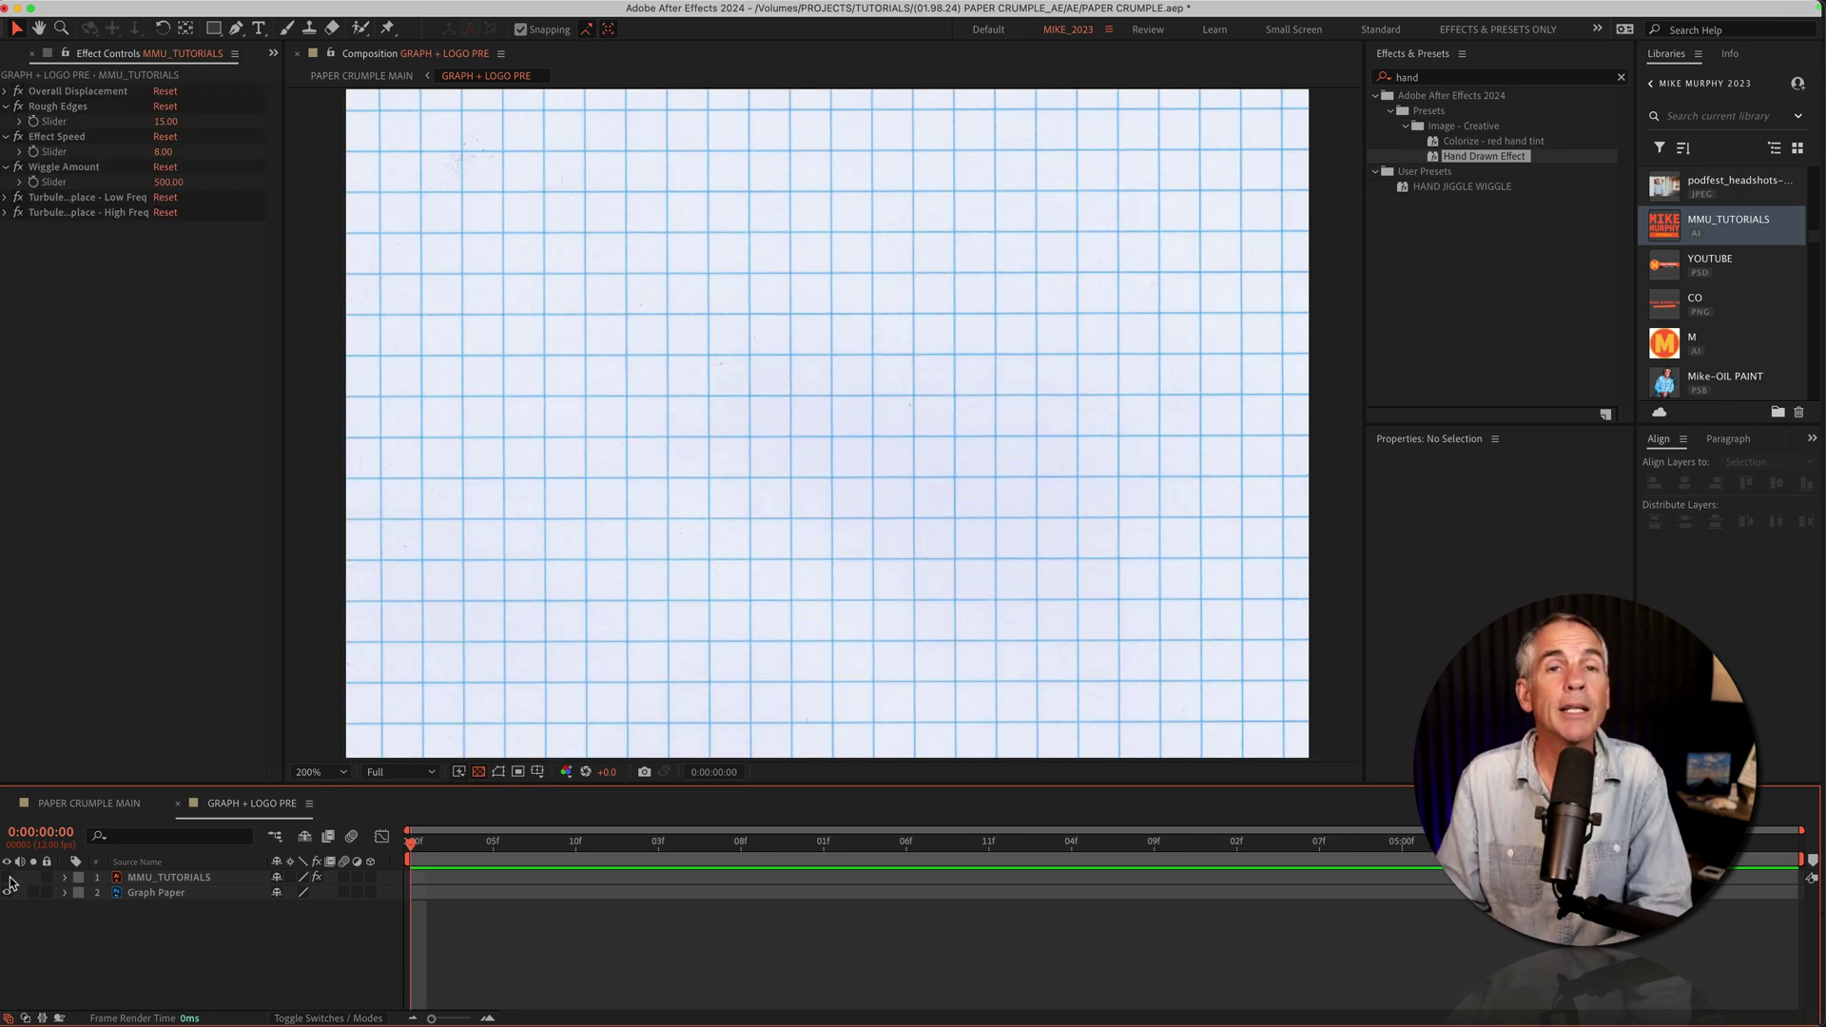
{"action": "left_click", "coordinate": [7, 877]}
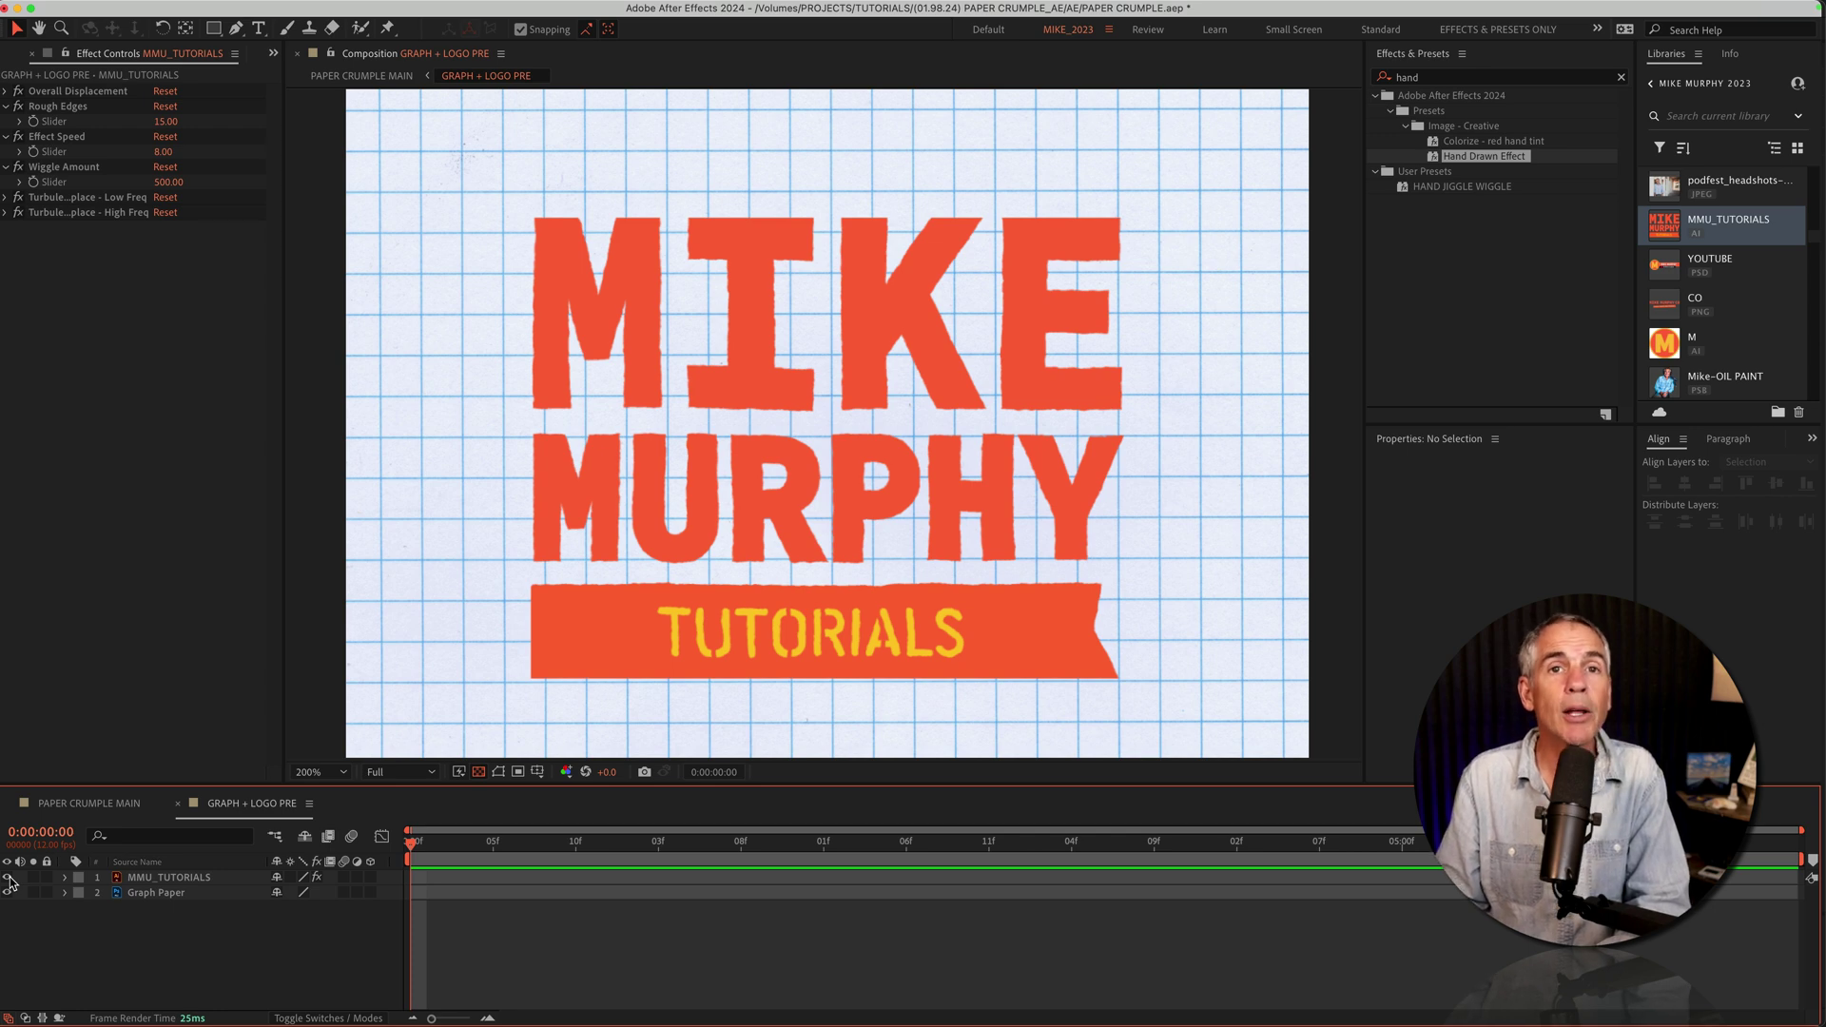
{"action": "left_click", "coordinate": [167, 876]}
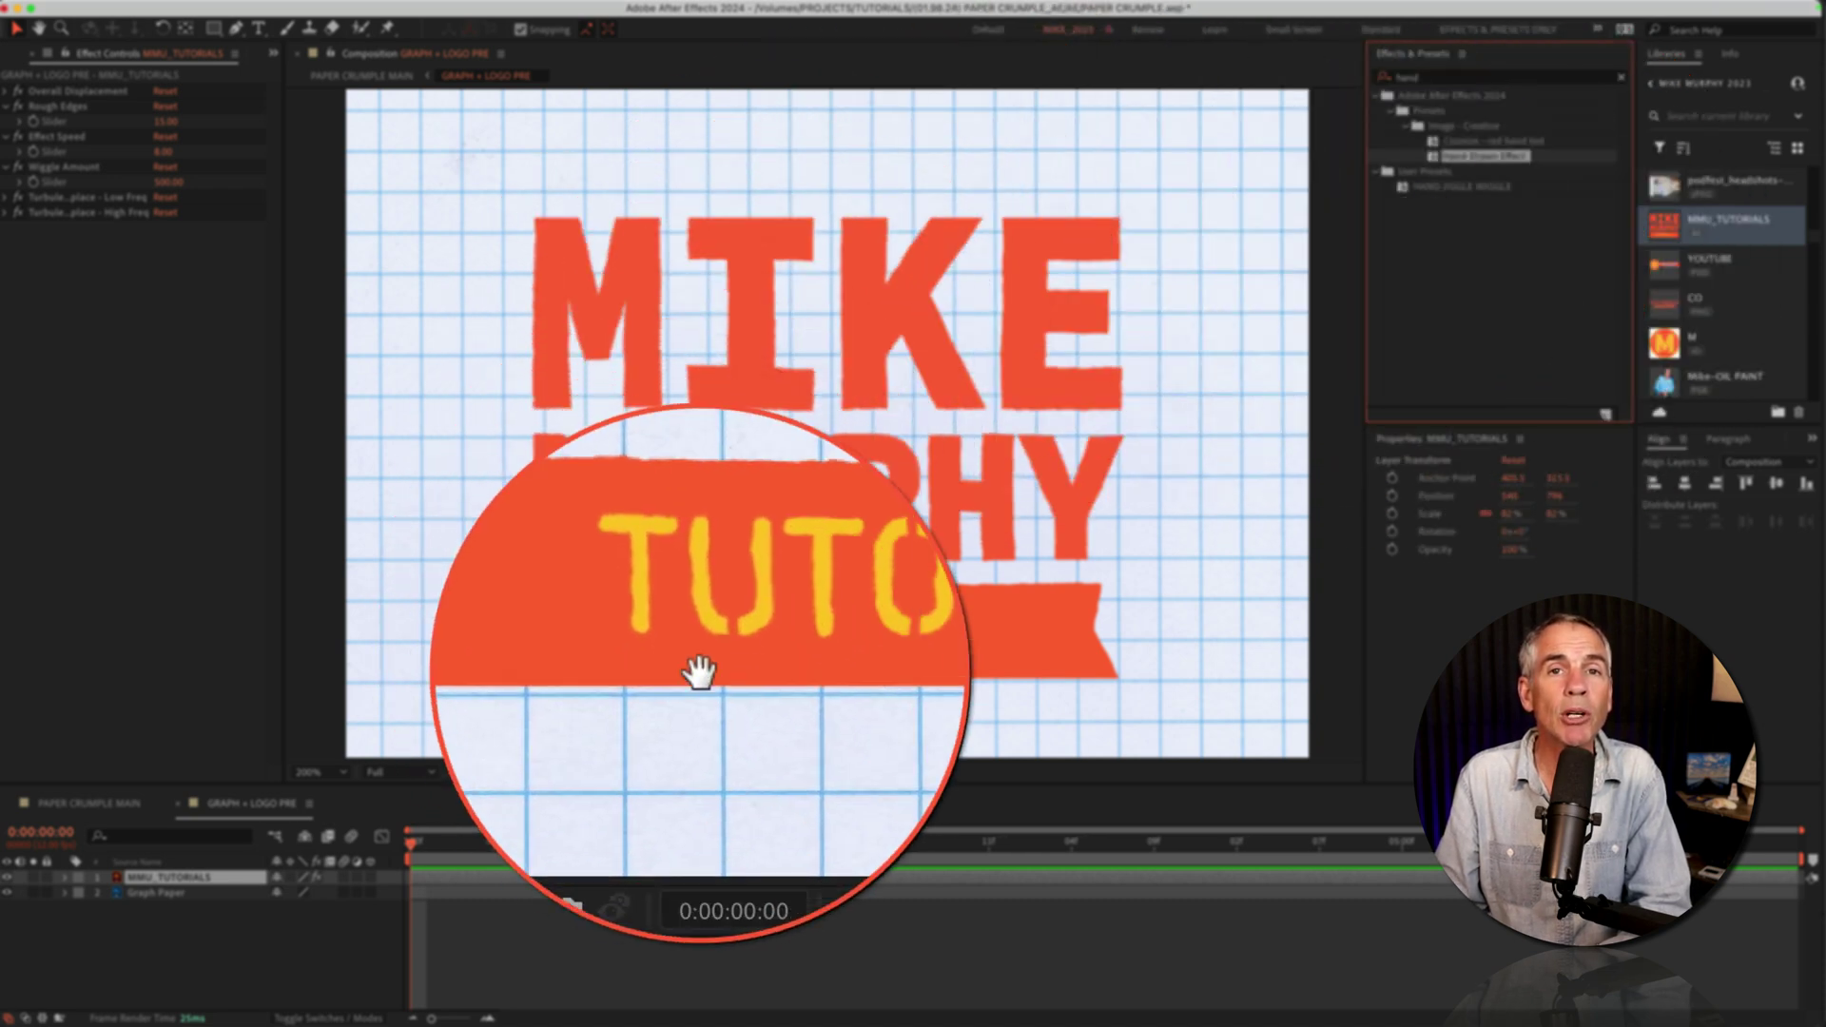
{"action": "key", "text": "space"}
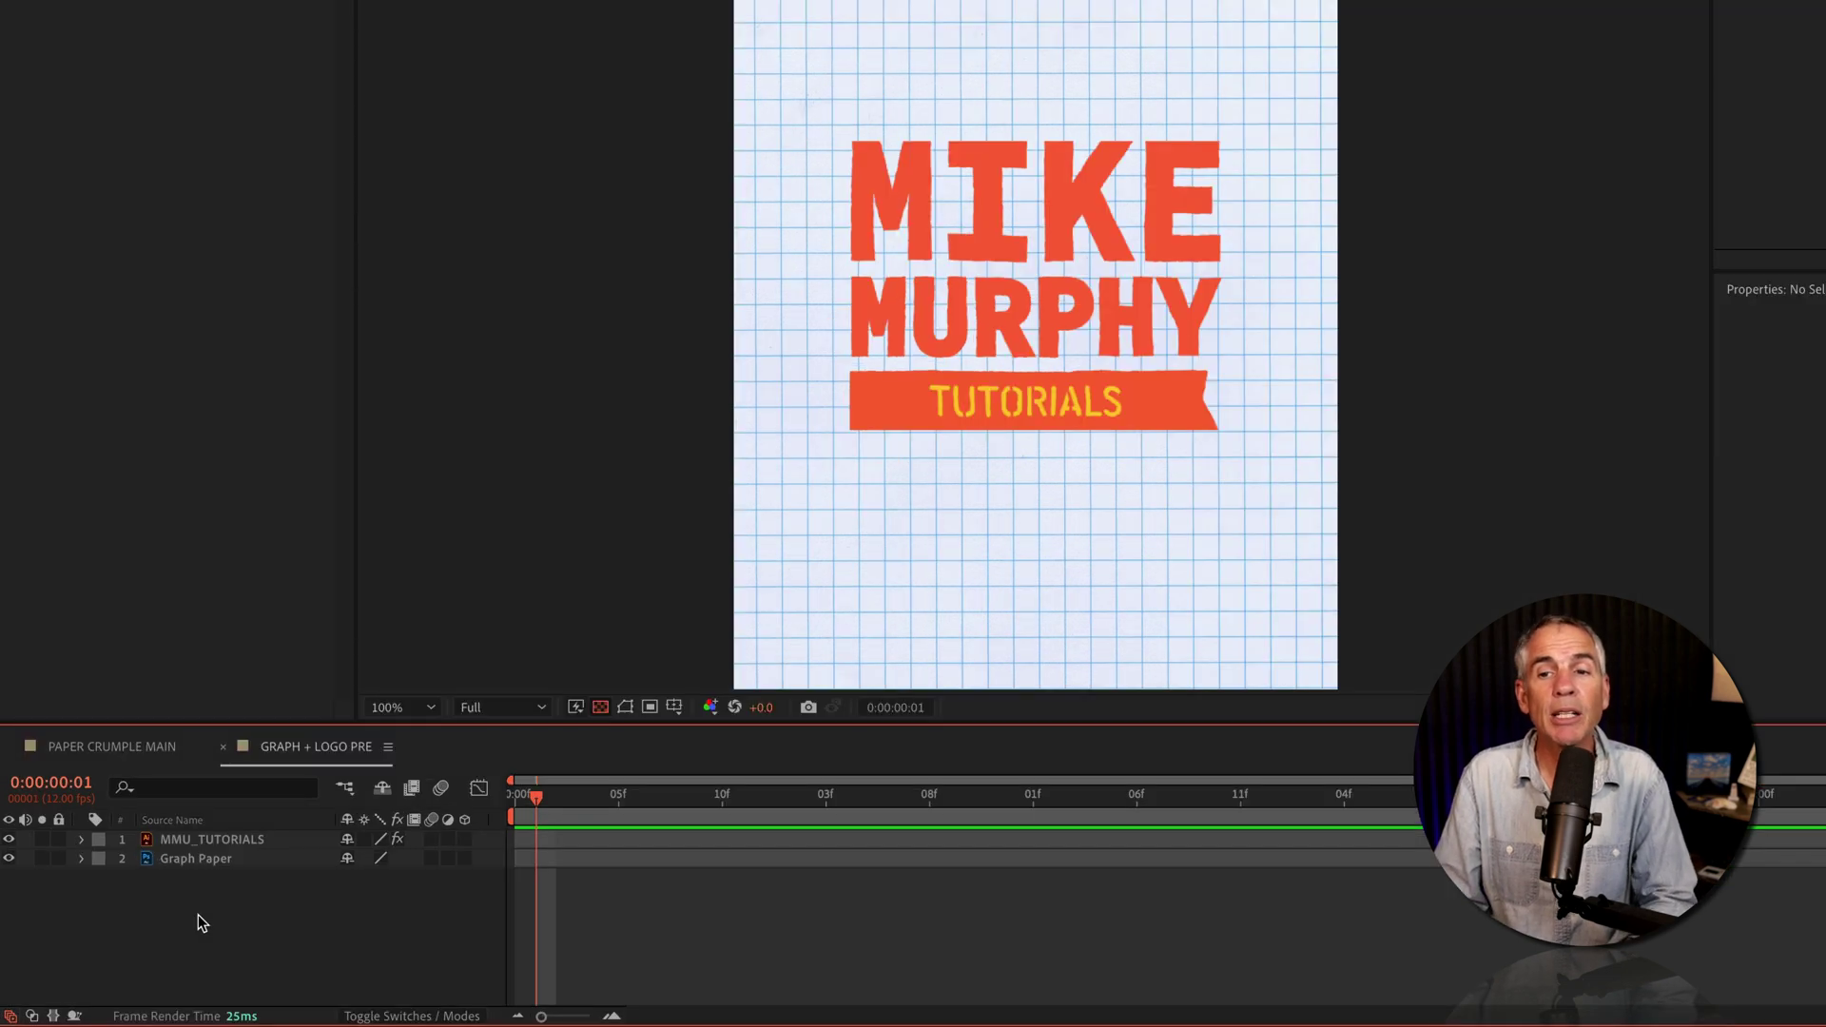
Step: Select both layers and pre-compose them under the name 'GRAPH + LOGO PRE'
{"action": "key", "text": "super+a"}
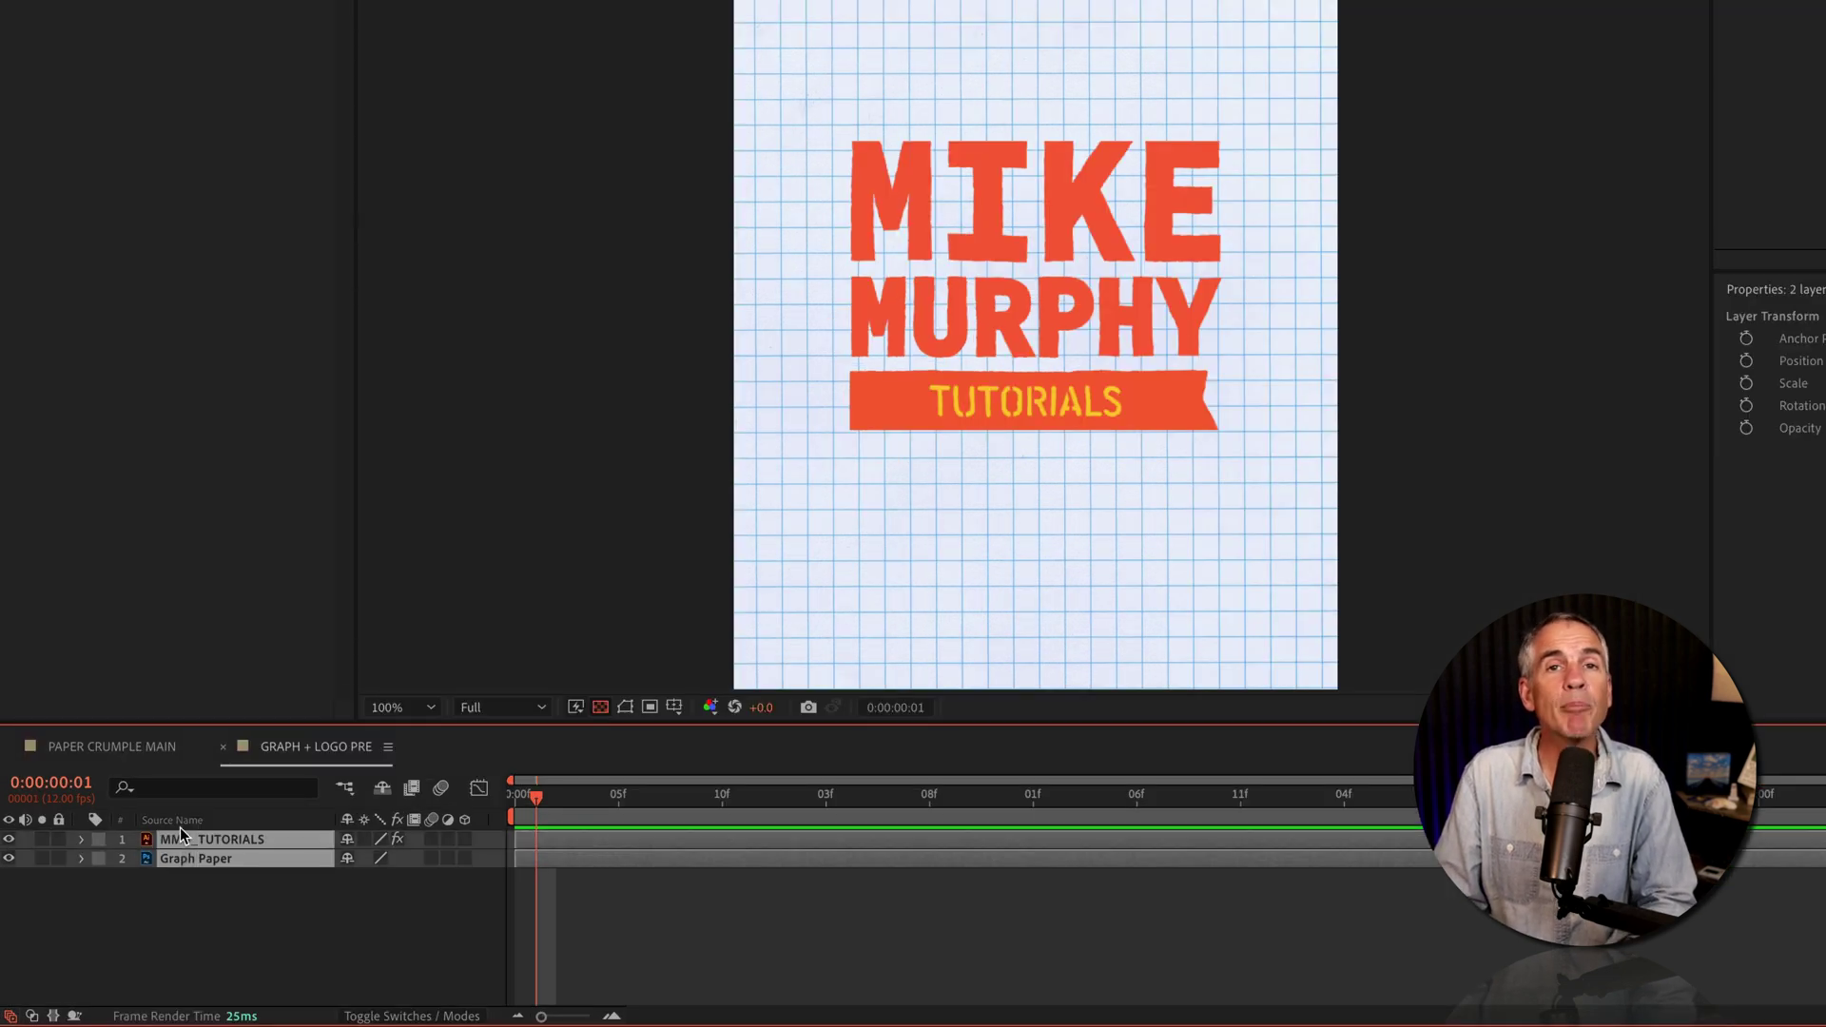
{"action": "right_click", "coordinate": [181, 842]}
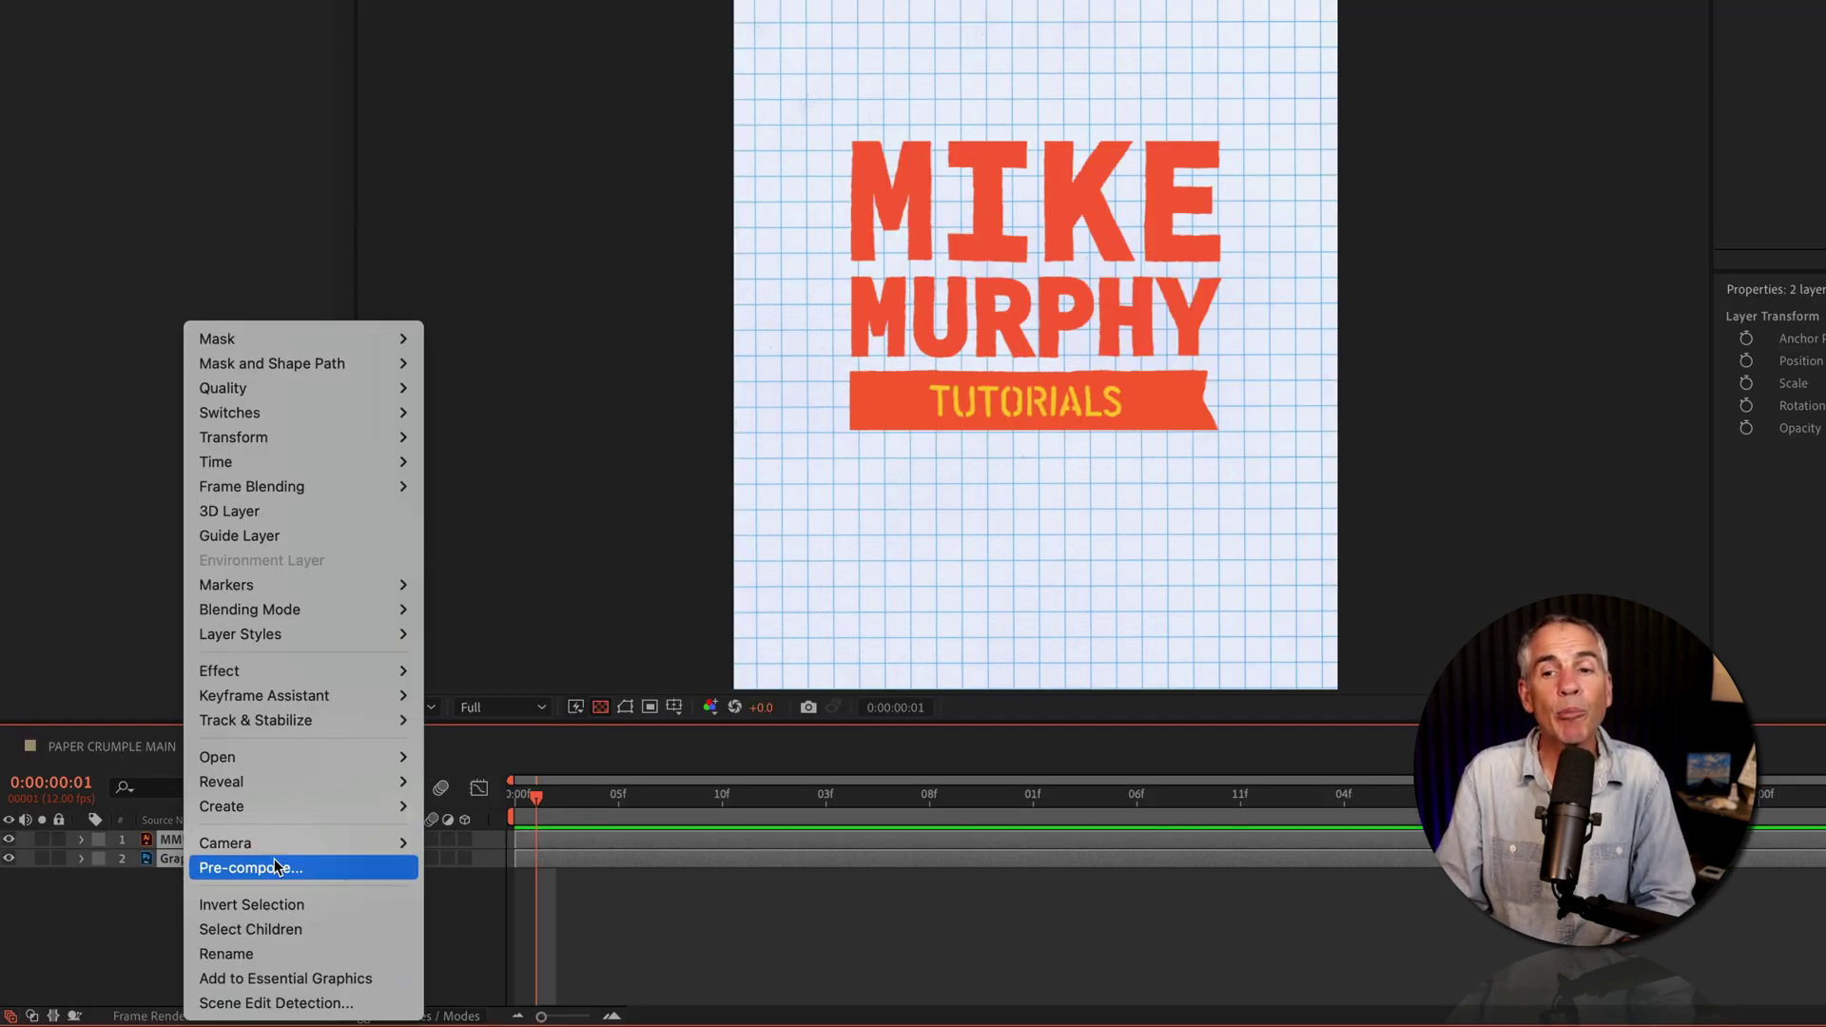
{"action": "left_click", "coordinate": [238, 865]}
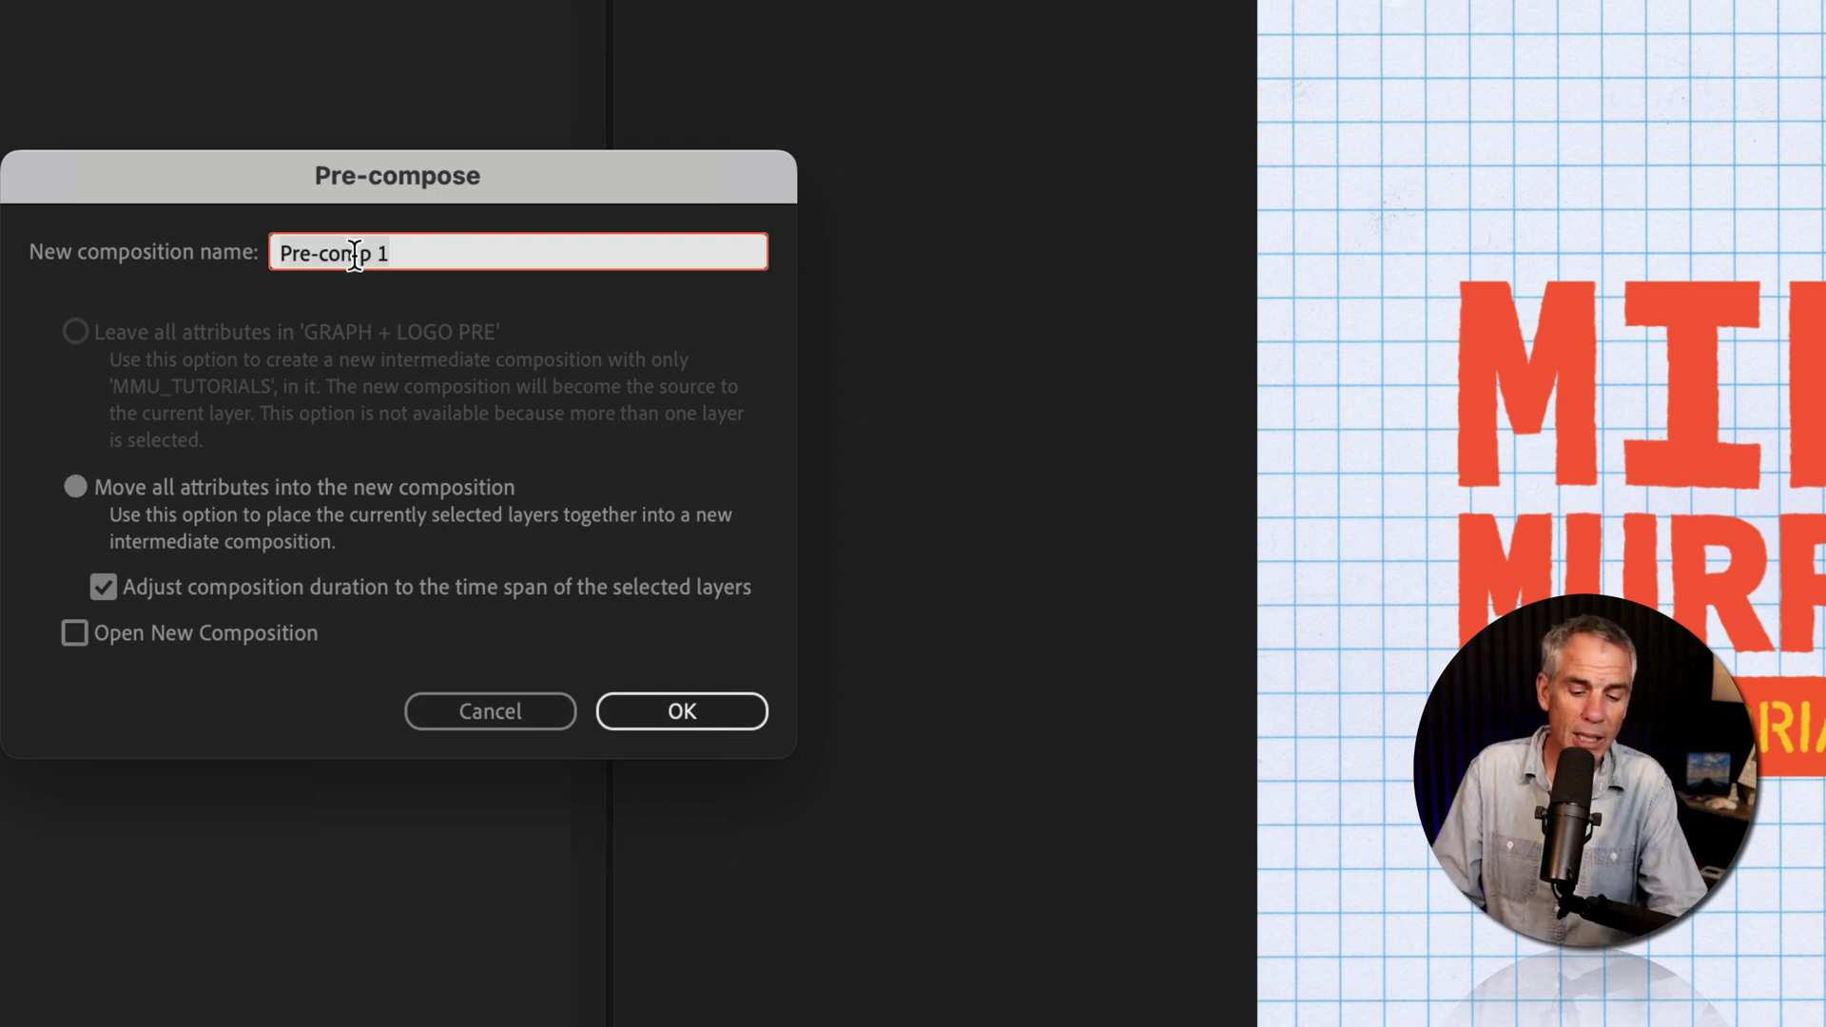
{"action": "type", "text": "GRAPH + LOGO PRE"}
Step: Confirm the precomp, move to 0:00:01:04, and place a first puppet pin near the top-left corner
{"action": "left_click", "coordinate": [670, 708]}
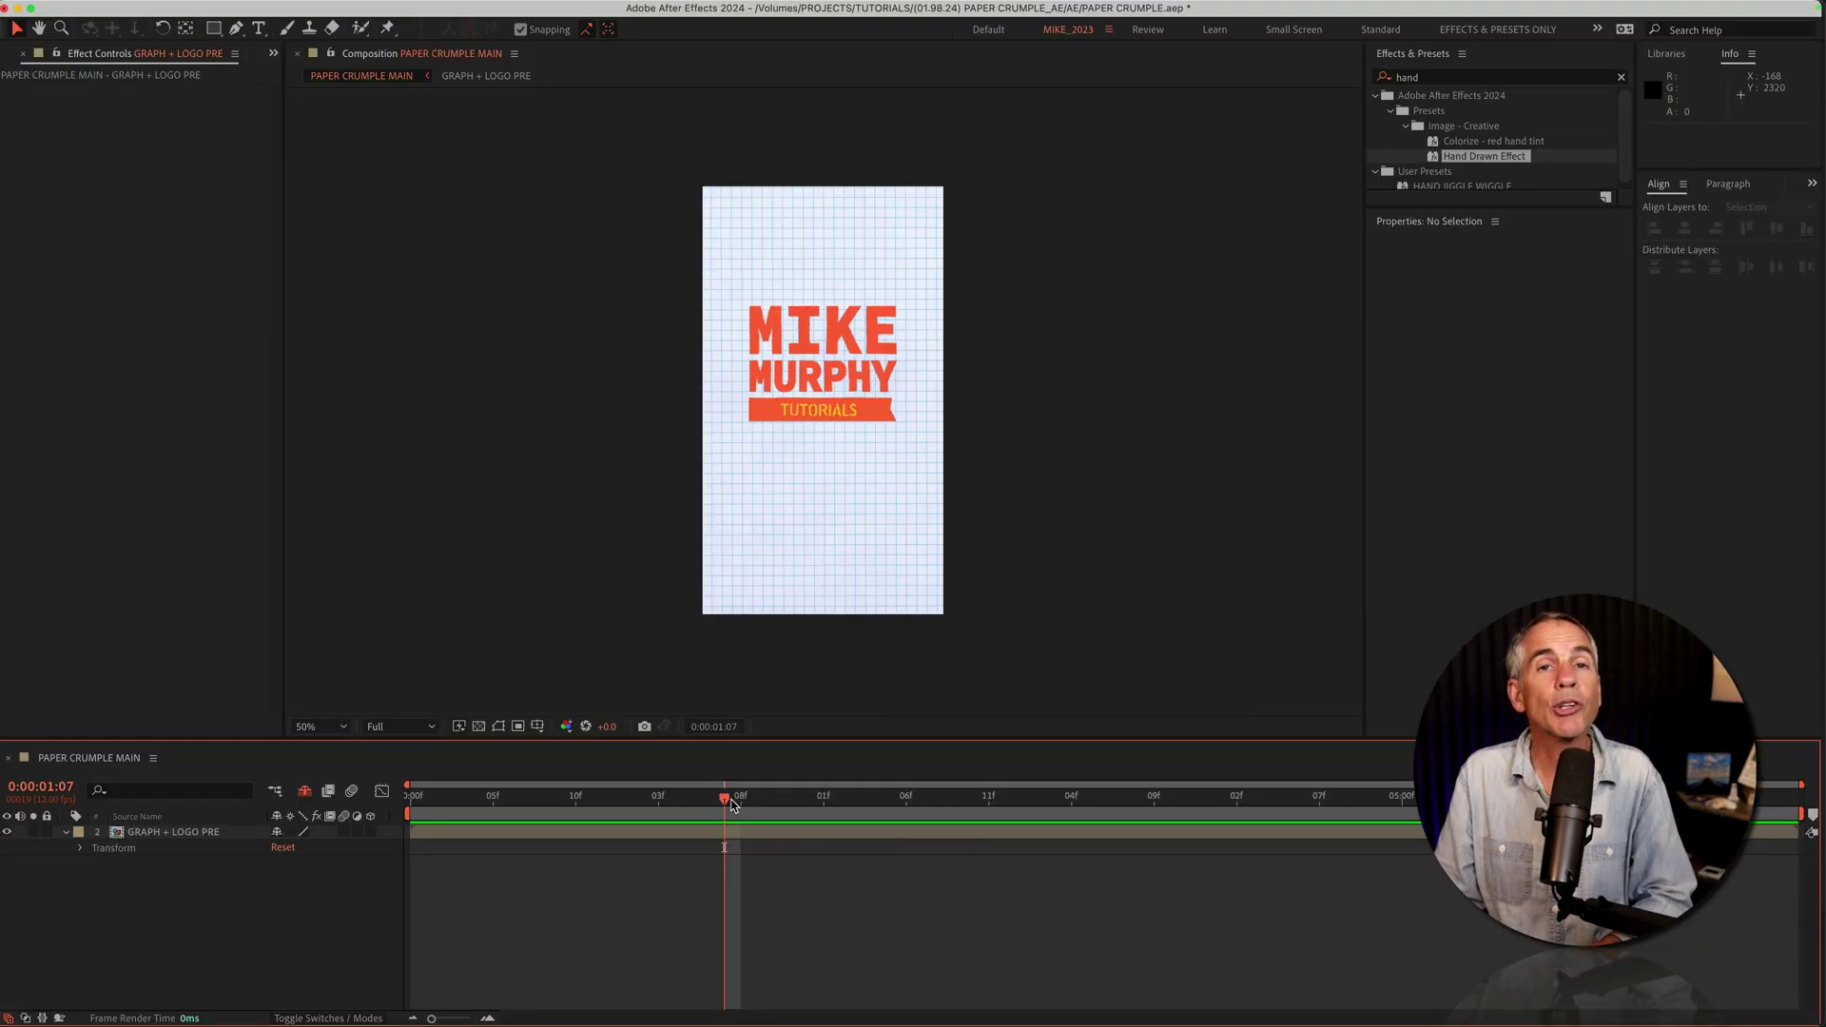
{"action": "left_click_drag", "start_coordinate": [718, 754], "coordinate": [348, 753]}
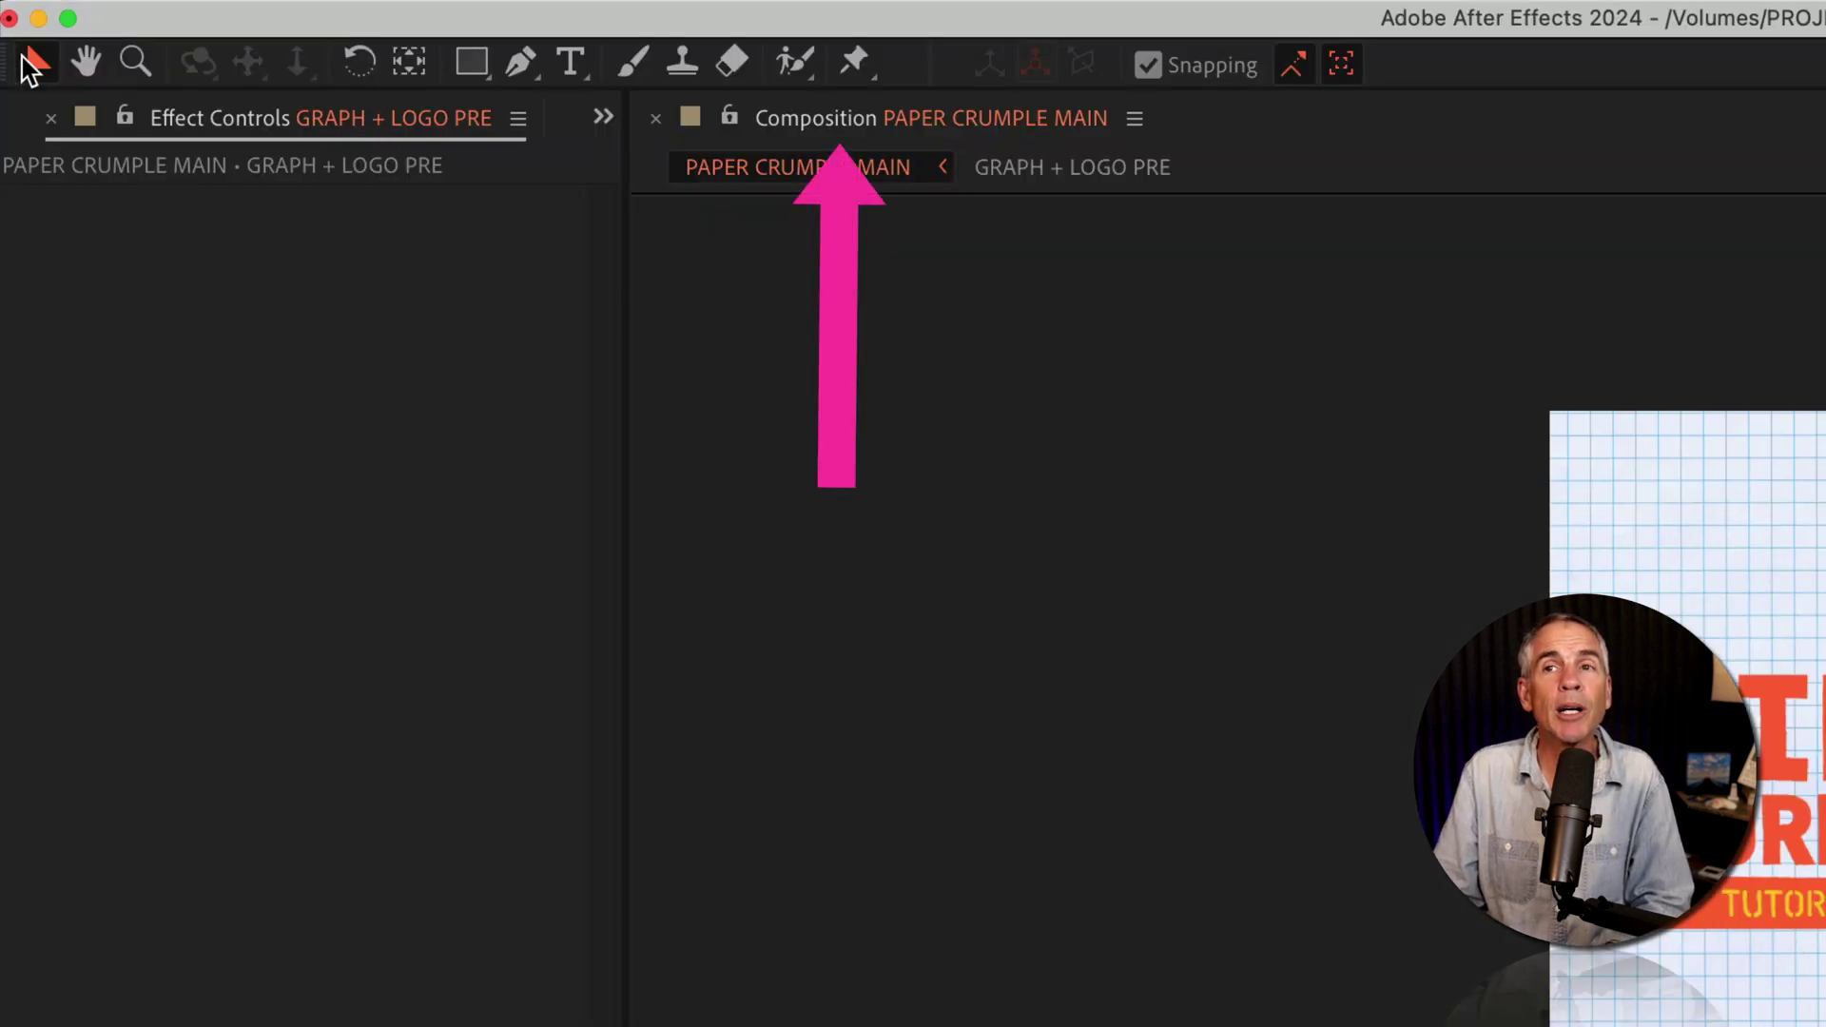
{"action": "left_click", "coordinate": [855, 65]}
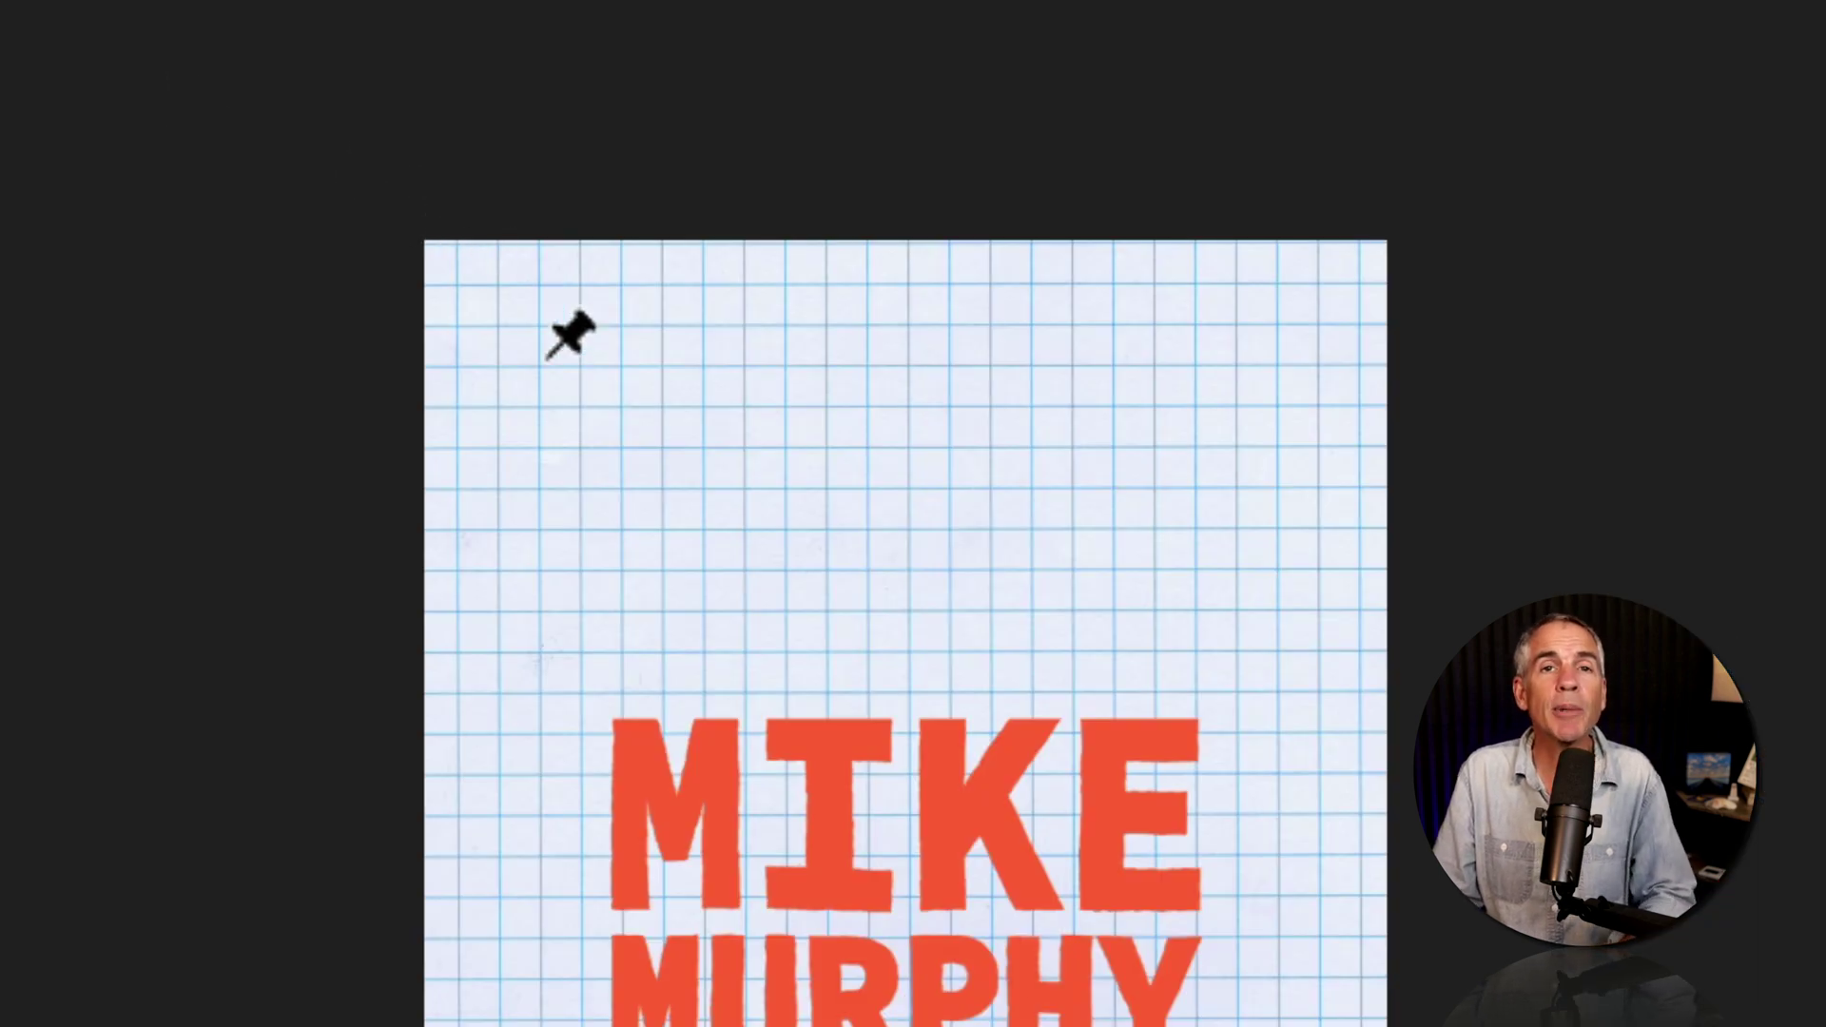
{"action": "left_click", "coordinate": [546, 359]}
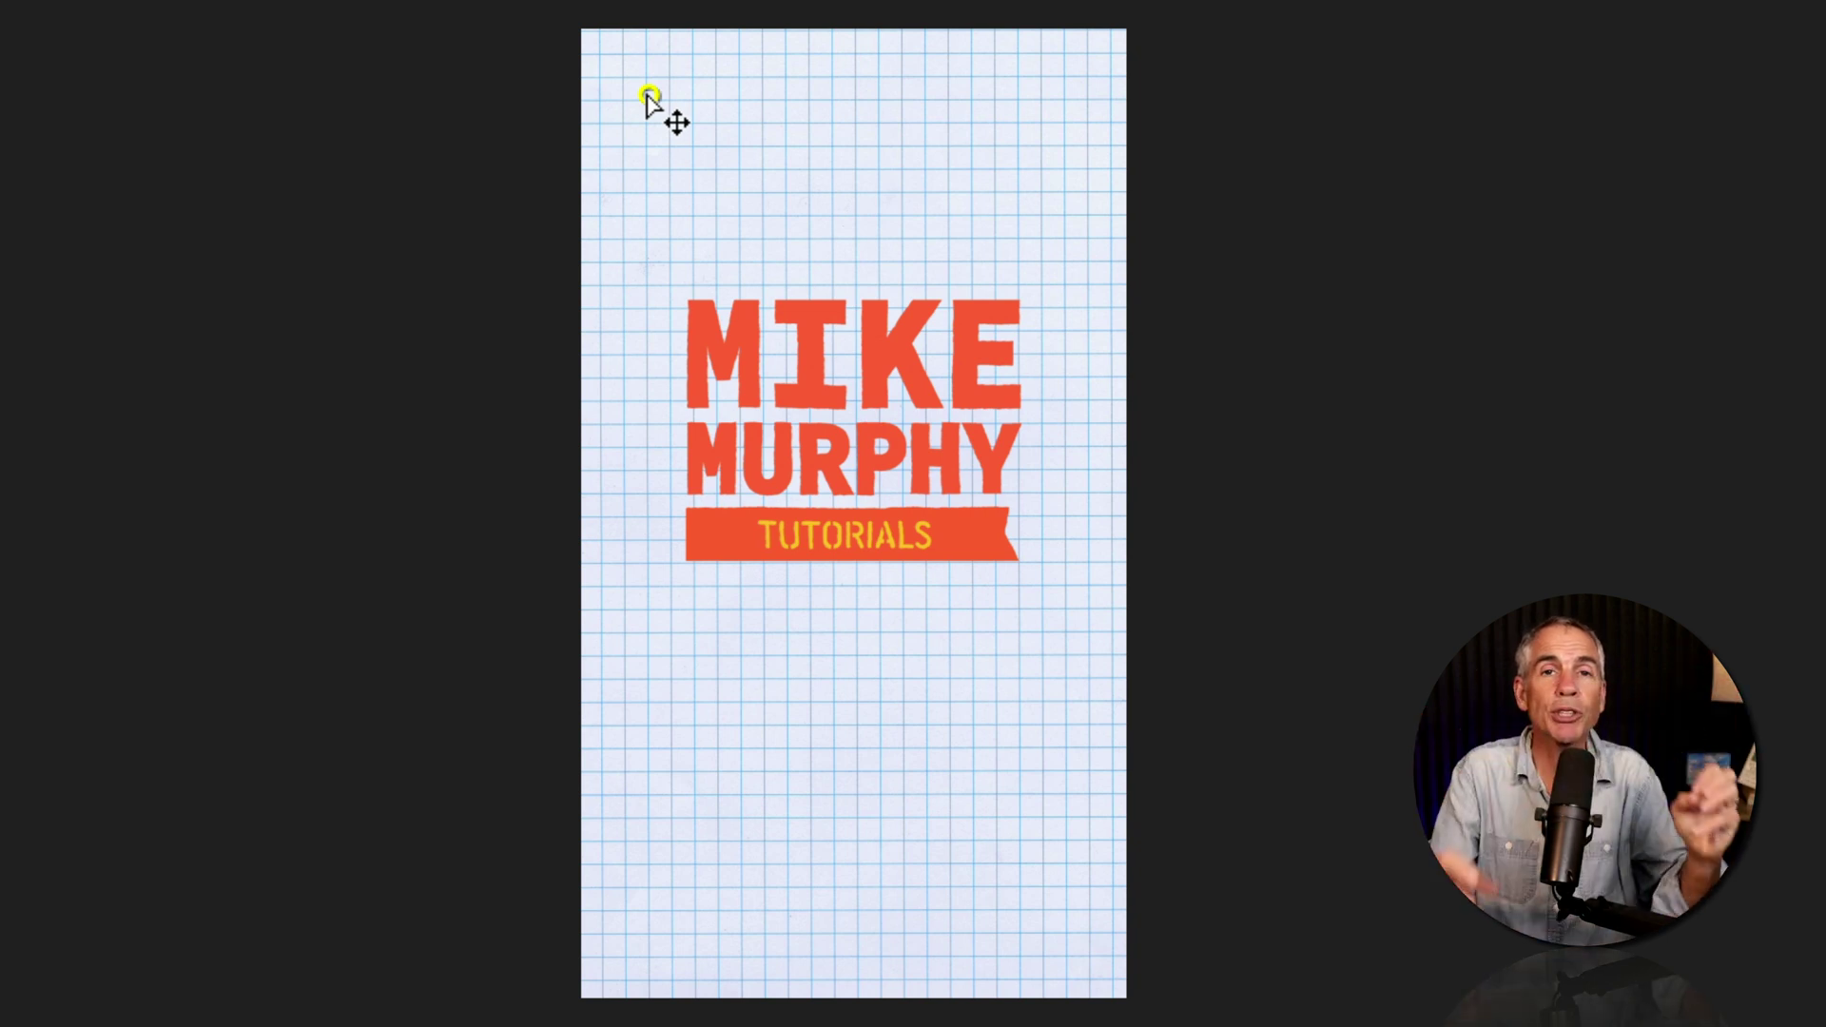
Step: Add more puppet pins along the top edge, beside the logo and across the lower paper
{"action": "left_click", "coordinate": [845, 104]}
{"action": "left_click", "coordinate": [1057, 91]}
{"action": "left_click", "coordinate": [1079, 240]}
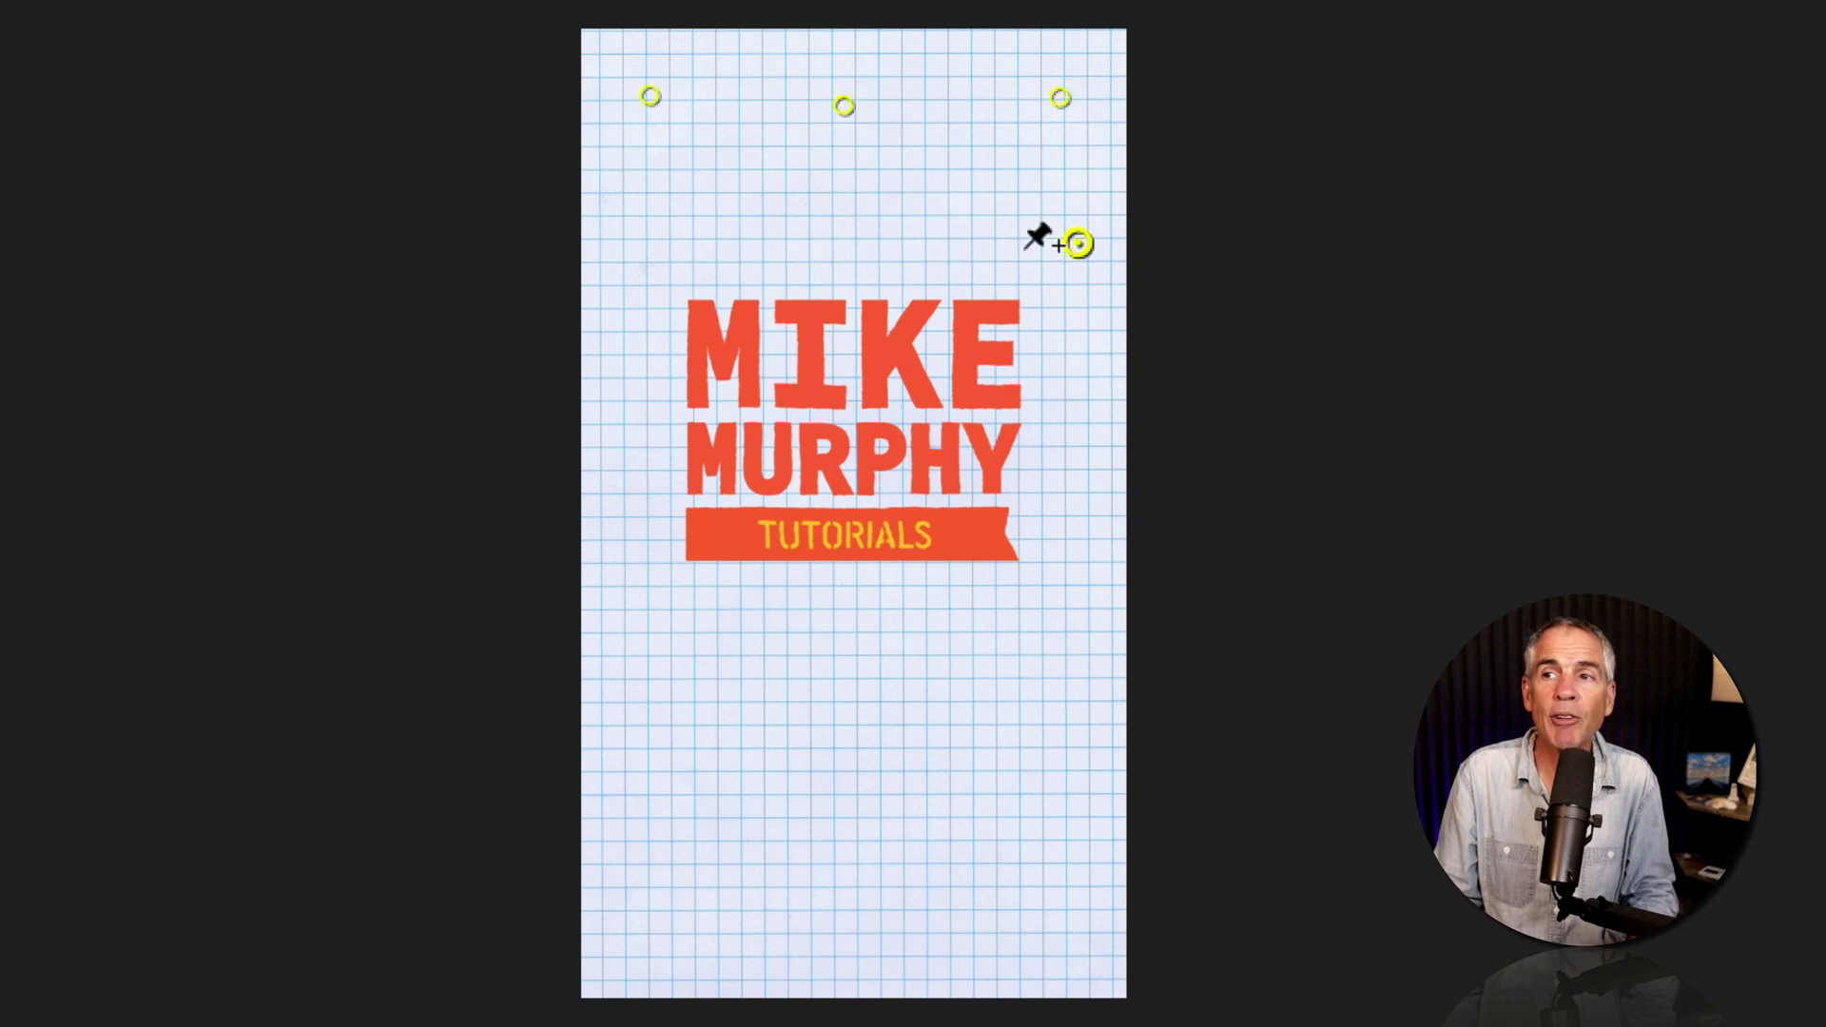
{"action": "left_click", "coordinate": [854, 234]}
{"action": "left_click", "coordinate": [665, 237]}
{"action": "left_click", "coordinate": [625, 447]}
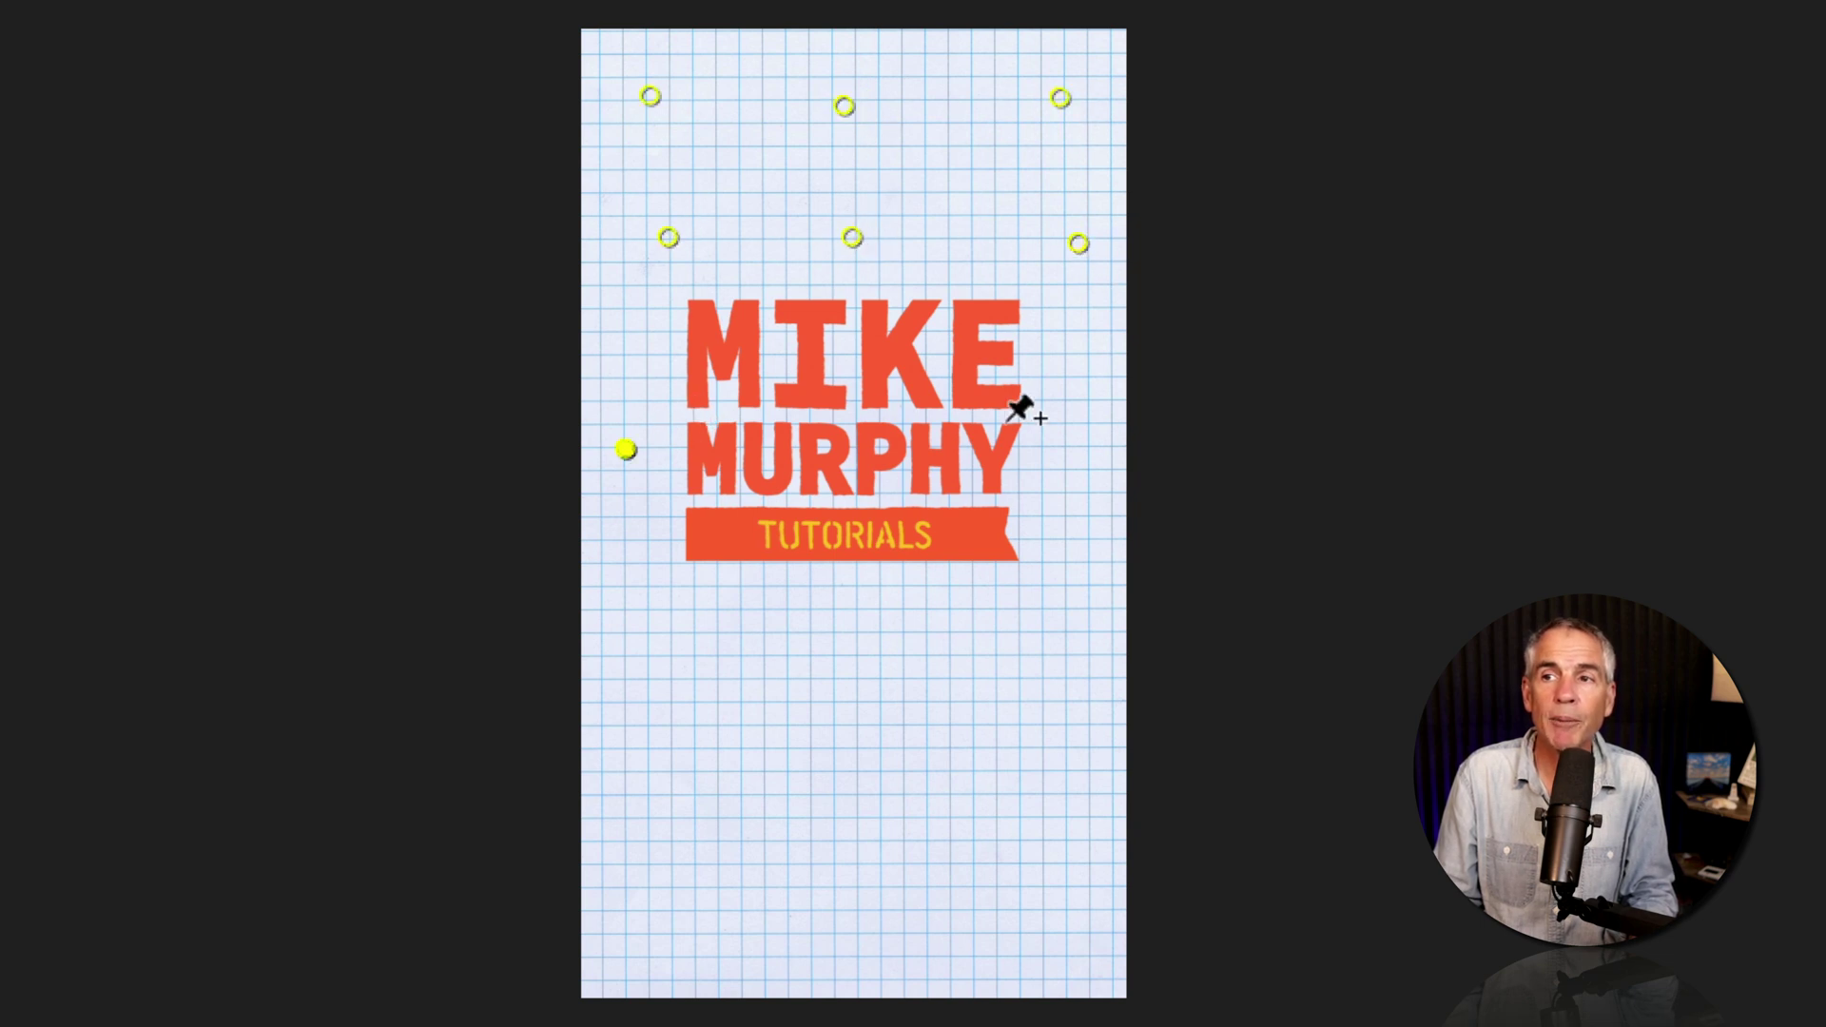
{"action": "left_click", "coordinate": [839, 715]}
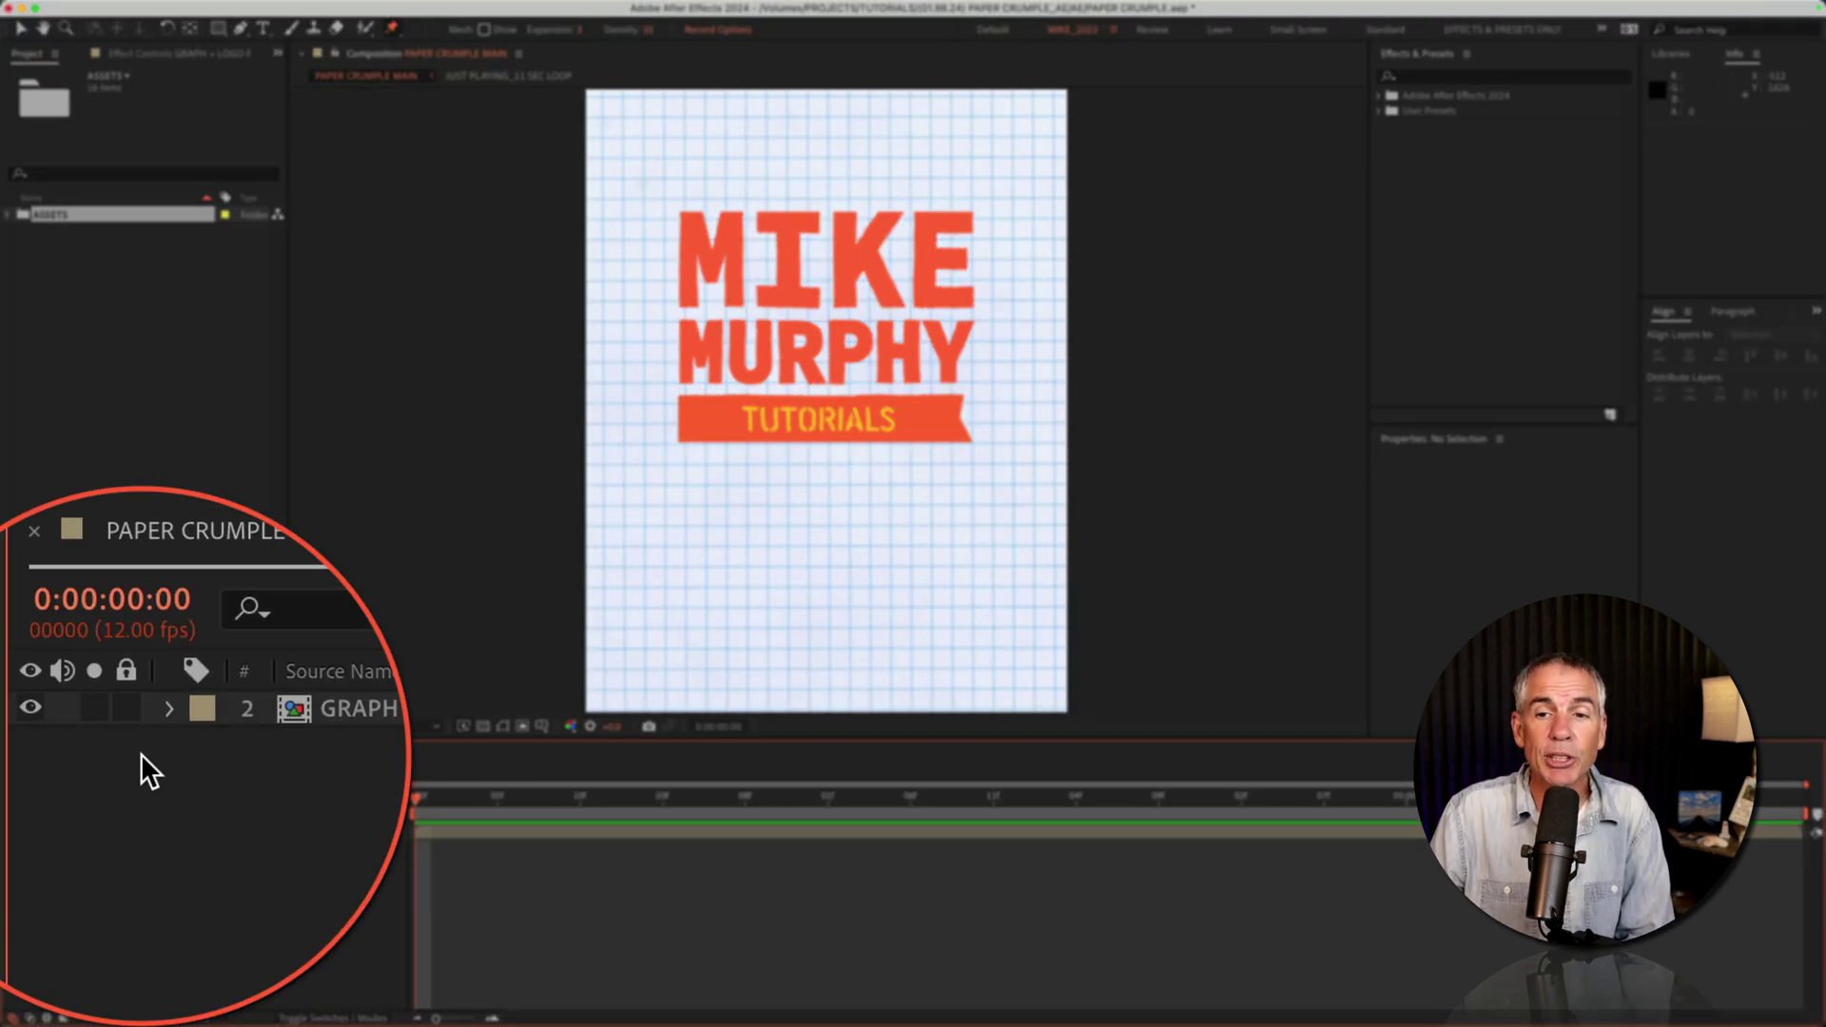
Step: Expand the layer's Puppet effect, maximise the timeline, and reveal all 14 pin Position properties with U
{"action": "left_click", "coordinate": [69, 833]}
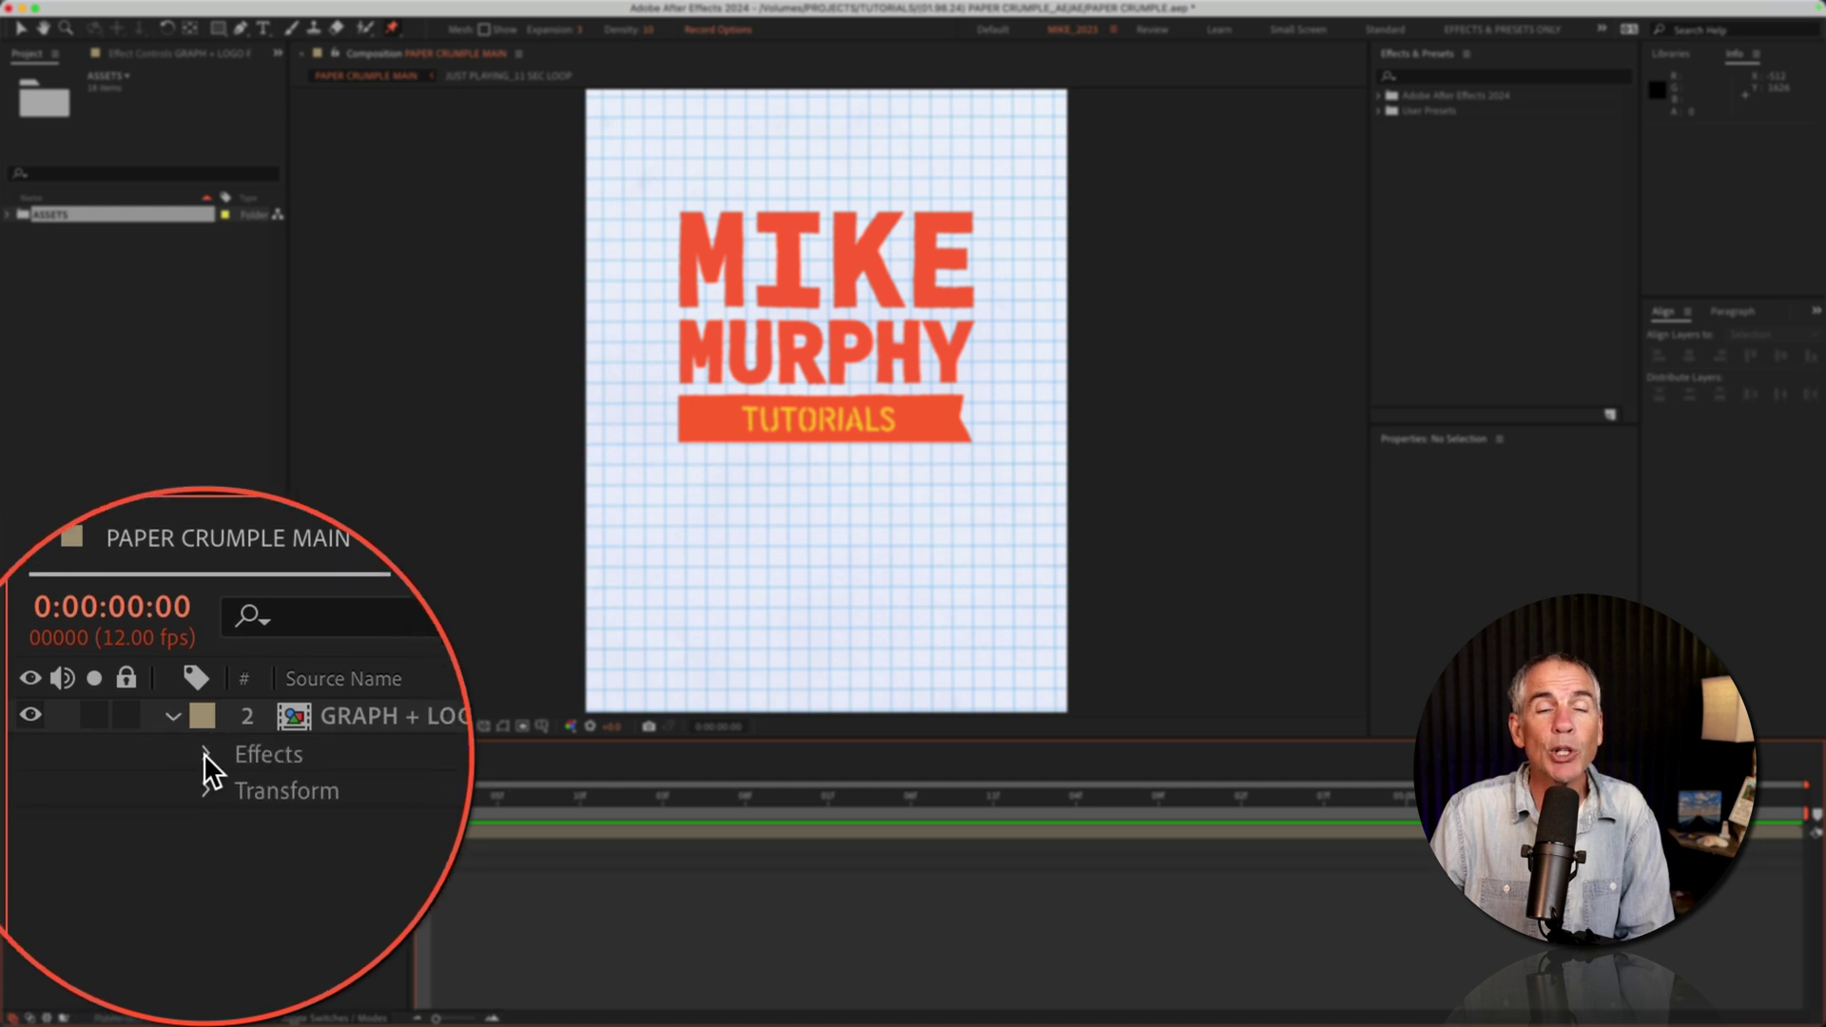
{"action": "left_click", "coordinate": [203, 753]}
{"action": "left_click", "coordinate": [270, 754]}
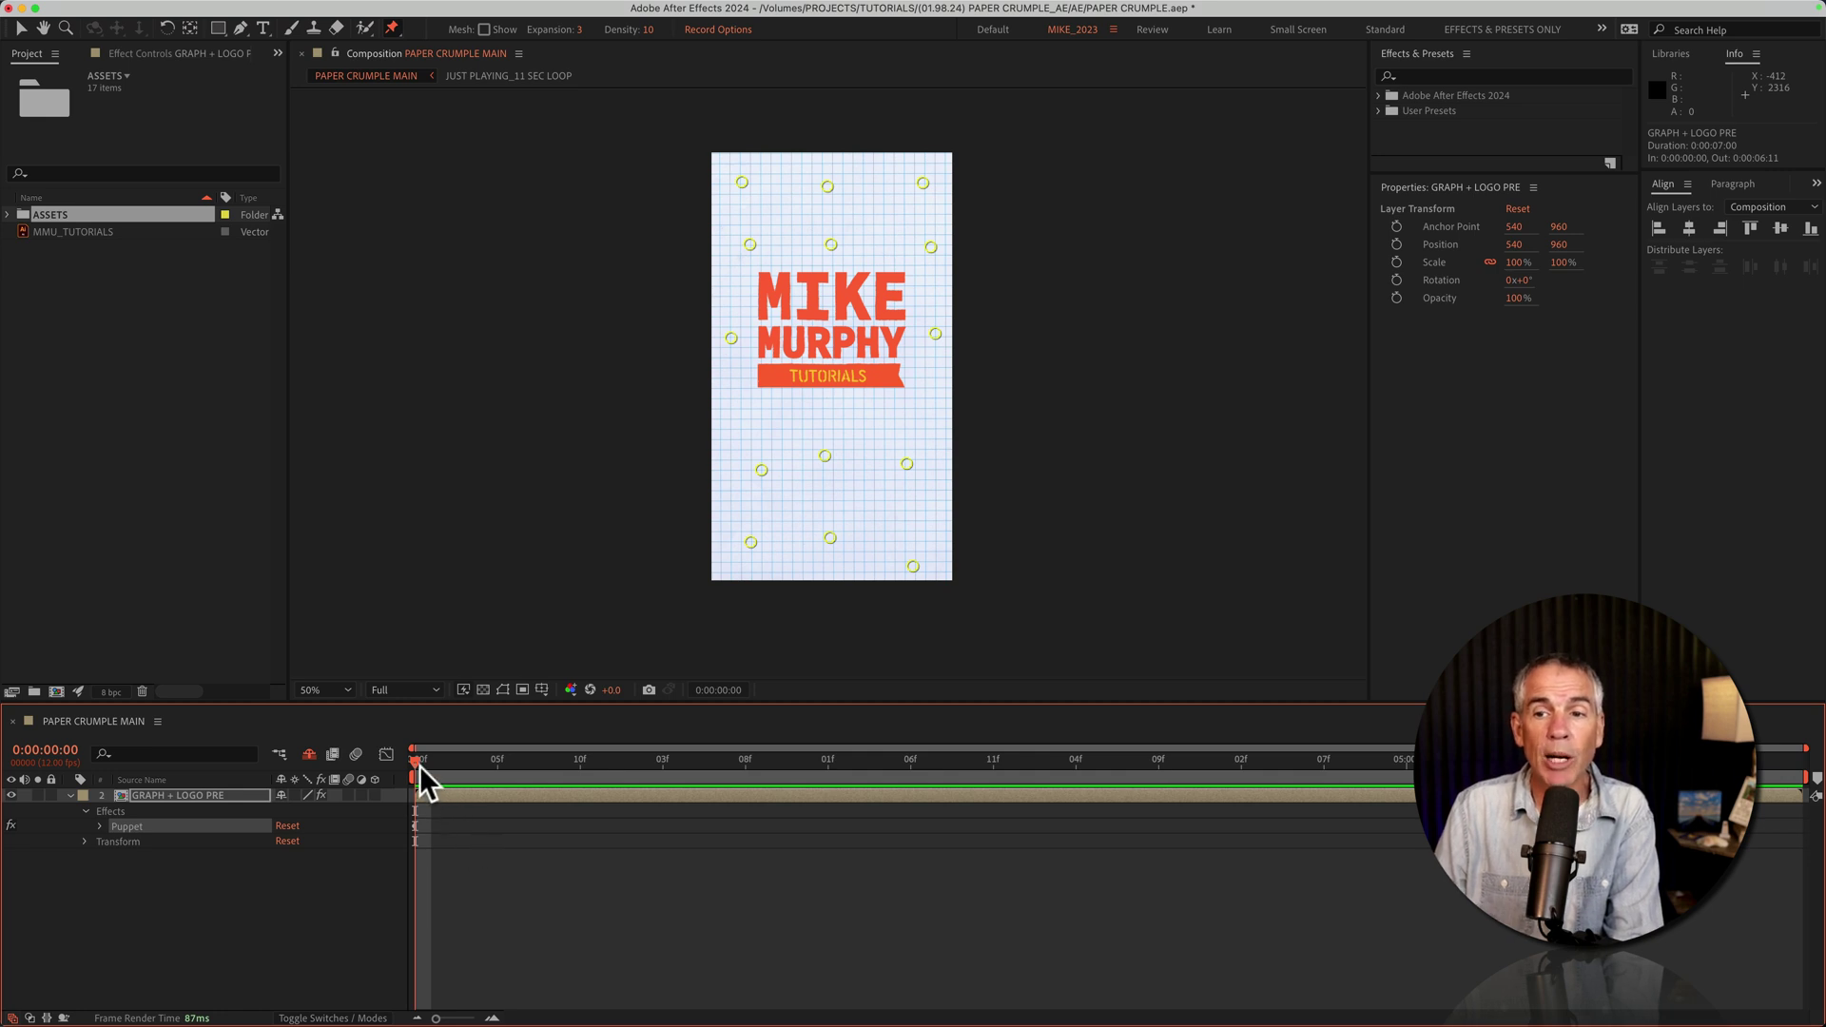
{"action": "key", "text": "space"}
{"action": "key", "text": "space"}
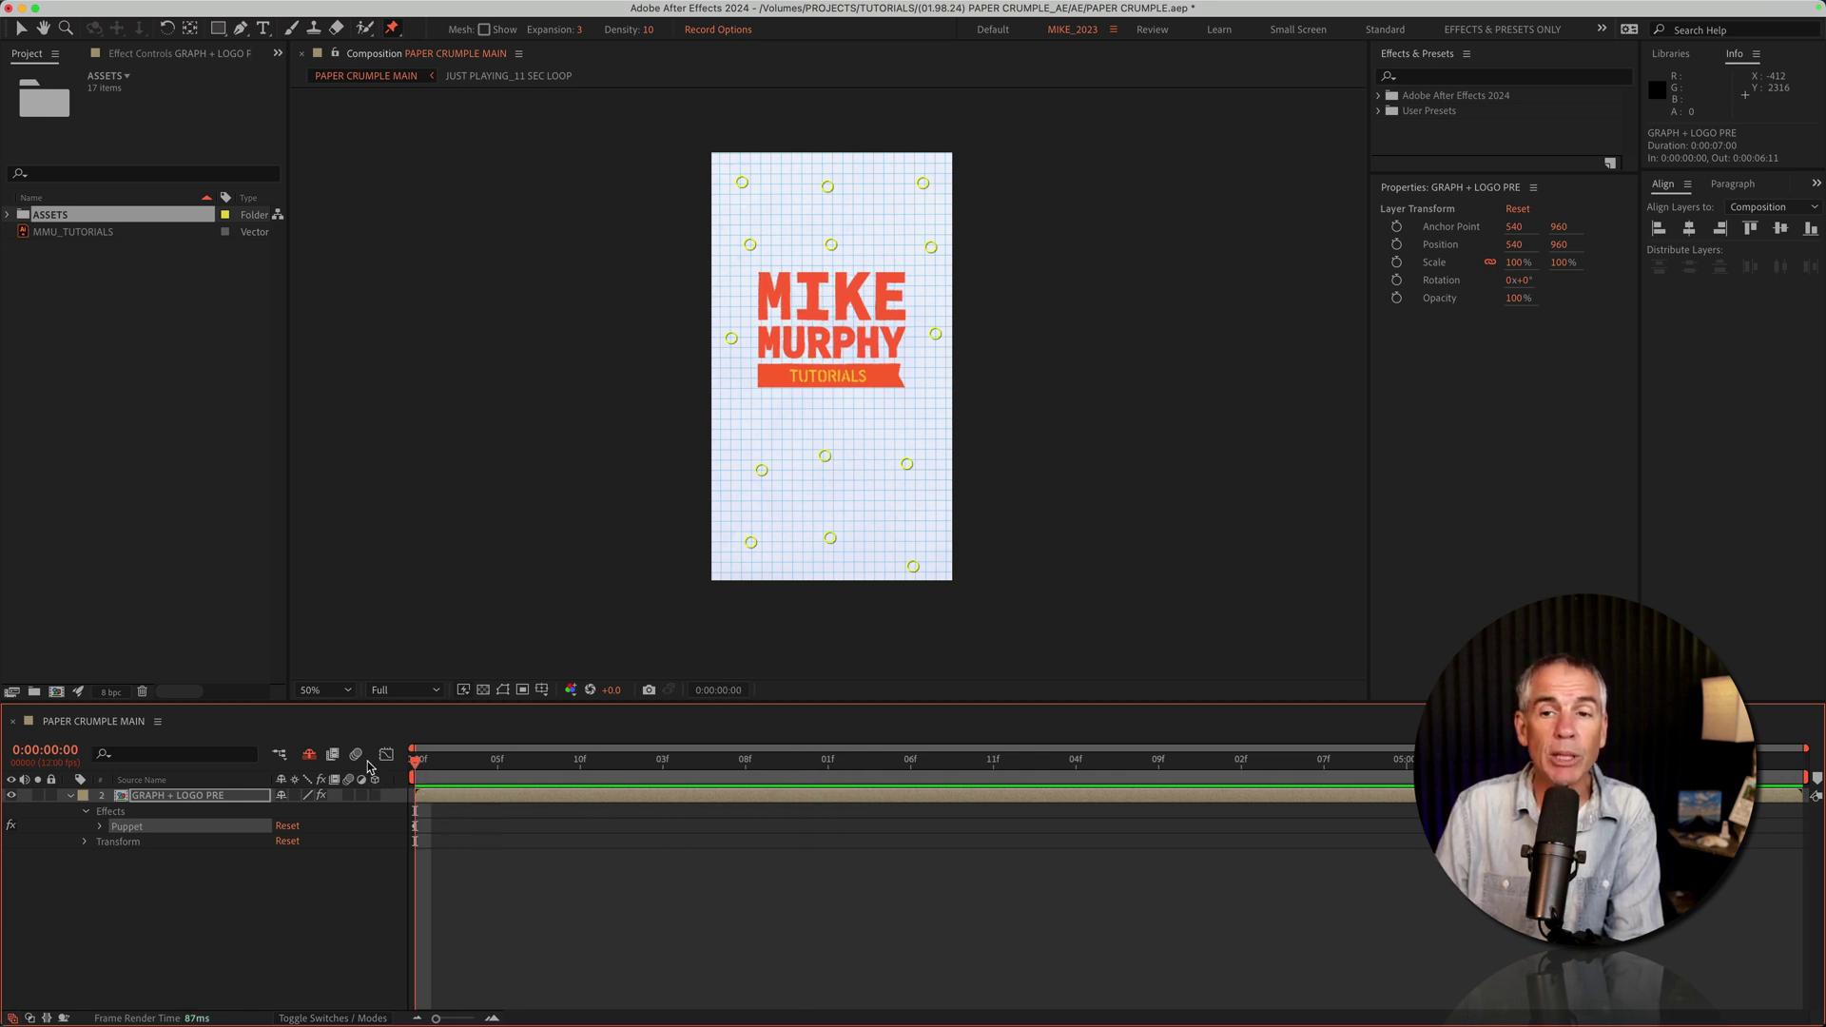
{"action": "key", "text": "grave"}
{"action": "key", "text": "u"}
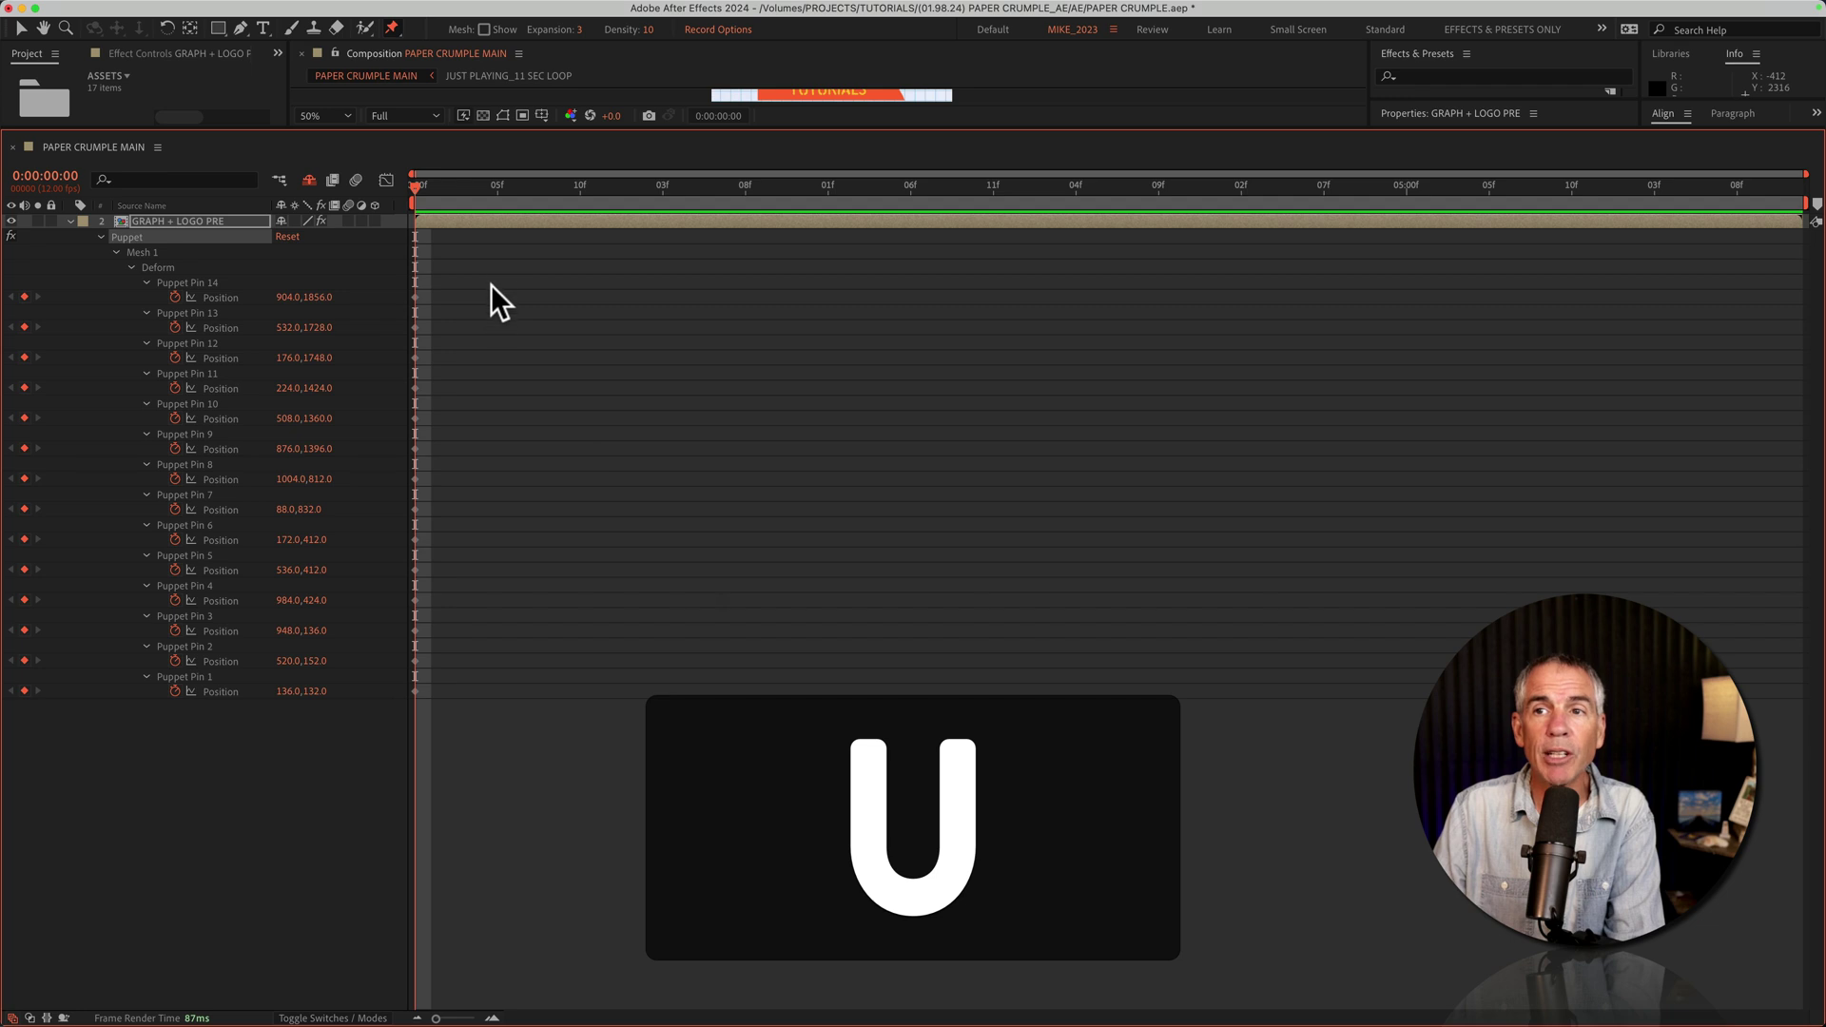
Step: Select the pins' frame-0 Position keyframes, scrub through frames 5 and 9, and restore the workspace
{"action": "left_click_drag", "start_coordinate": [419, 188], "coordinate": [596, 229]}
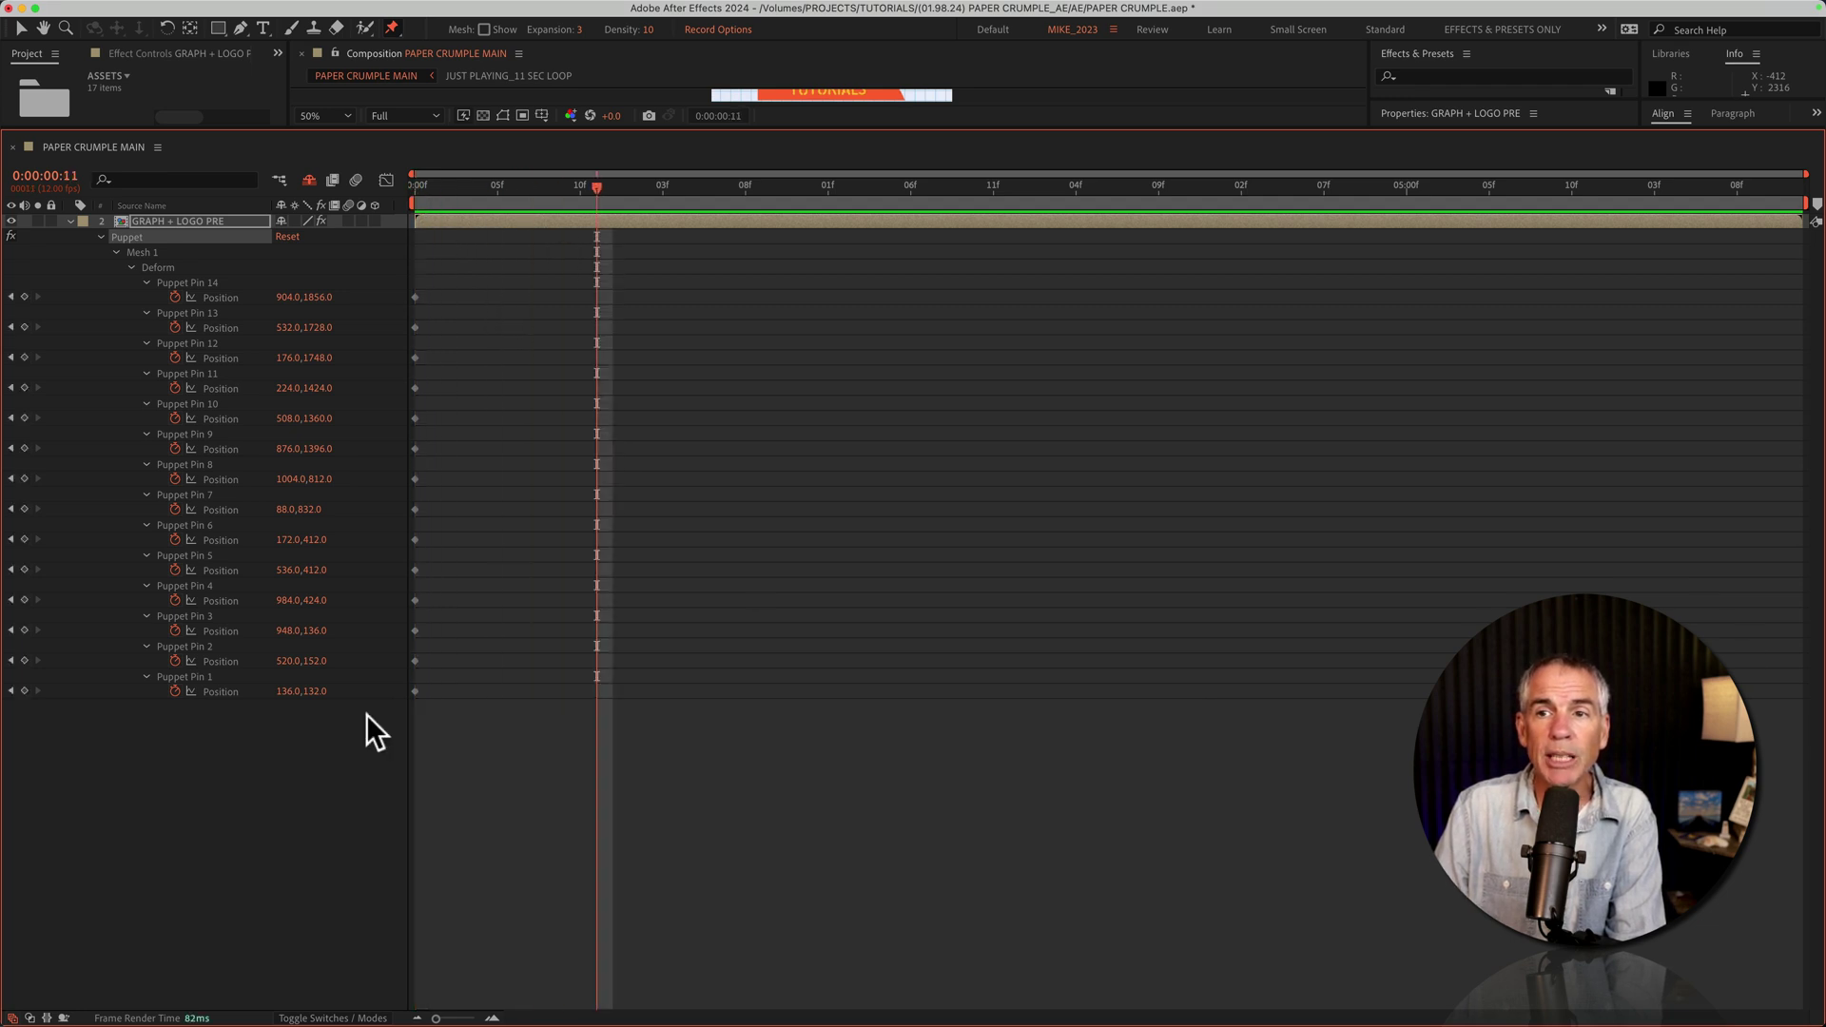
{"action": "left_click", "coordinate": [230, 889]}
{"action": "left_click_drag", "start_coordinate": [190, 766], "coordinate": [212, 302]}
{"action": "left_click_drag", "start_coordinate": [482, 729], "coordinate": [415, 243]}
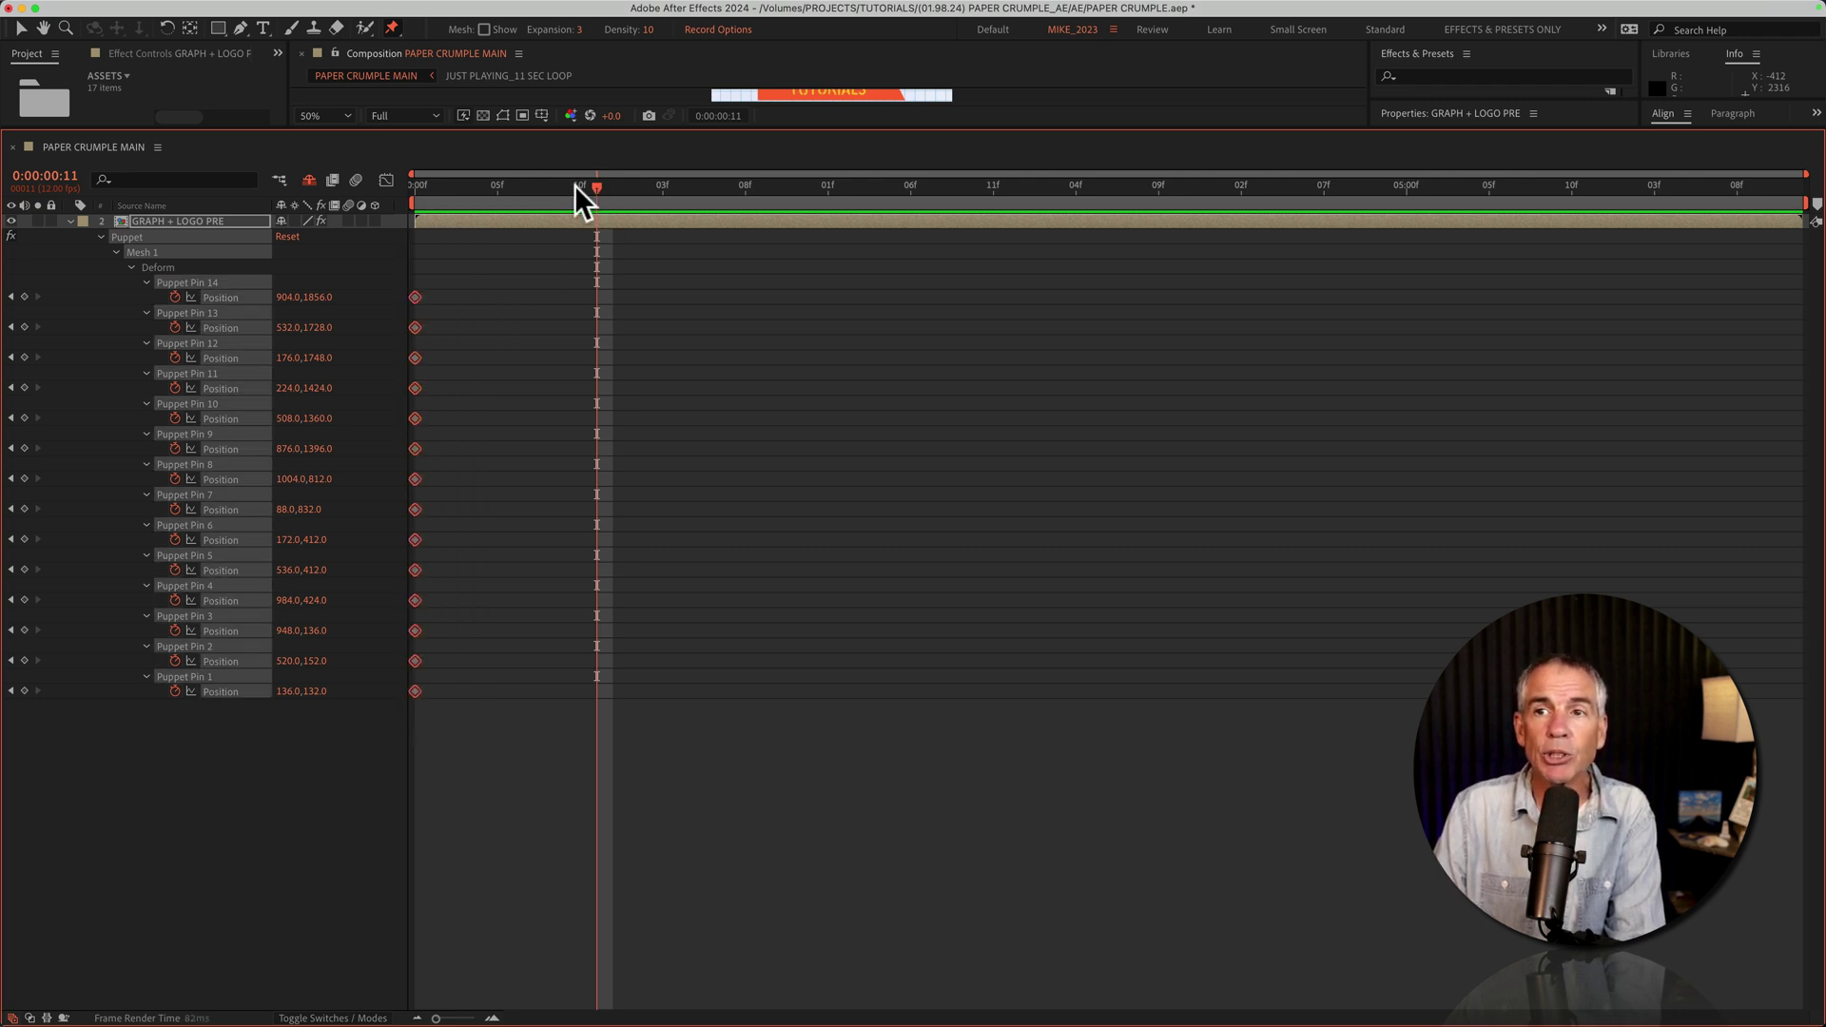
{"action": "left_click", "coordinate": [404, 186]}
{"action": "left_click_drag", "start_coordinate": [417, 185], "coordinate": [496, 195]}
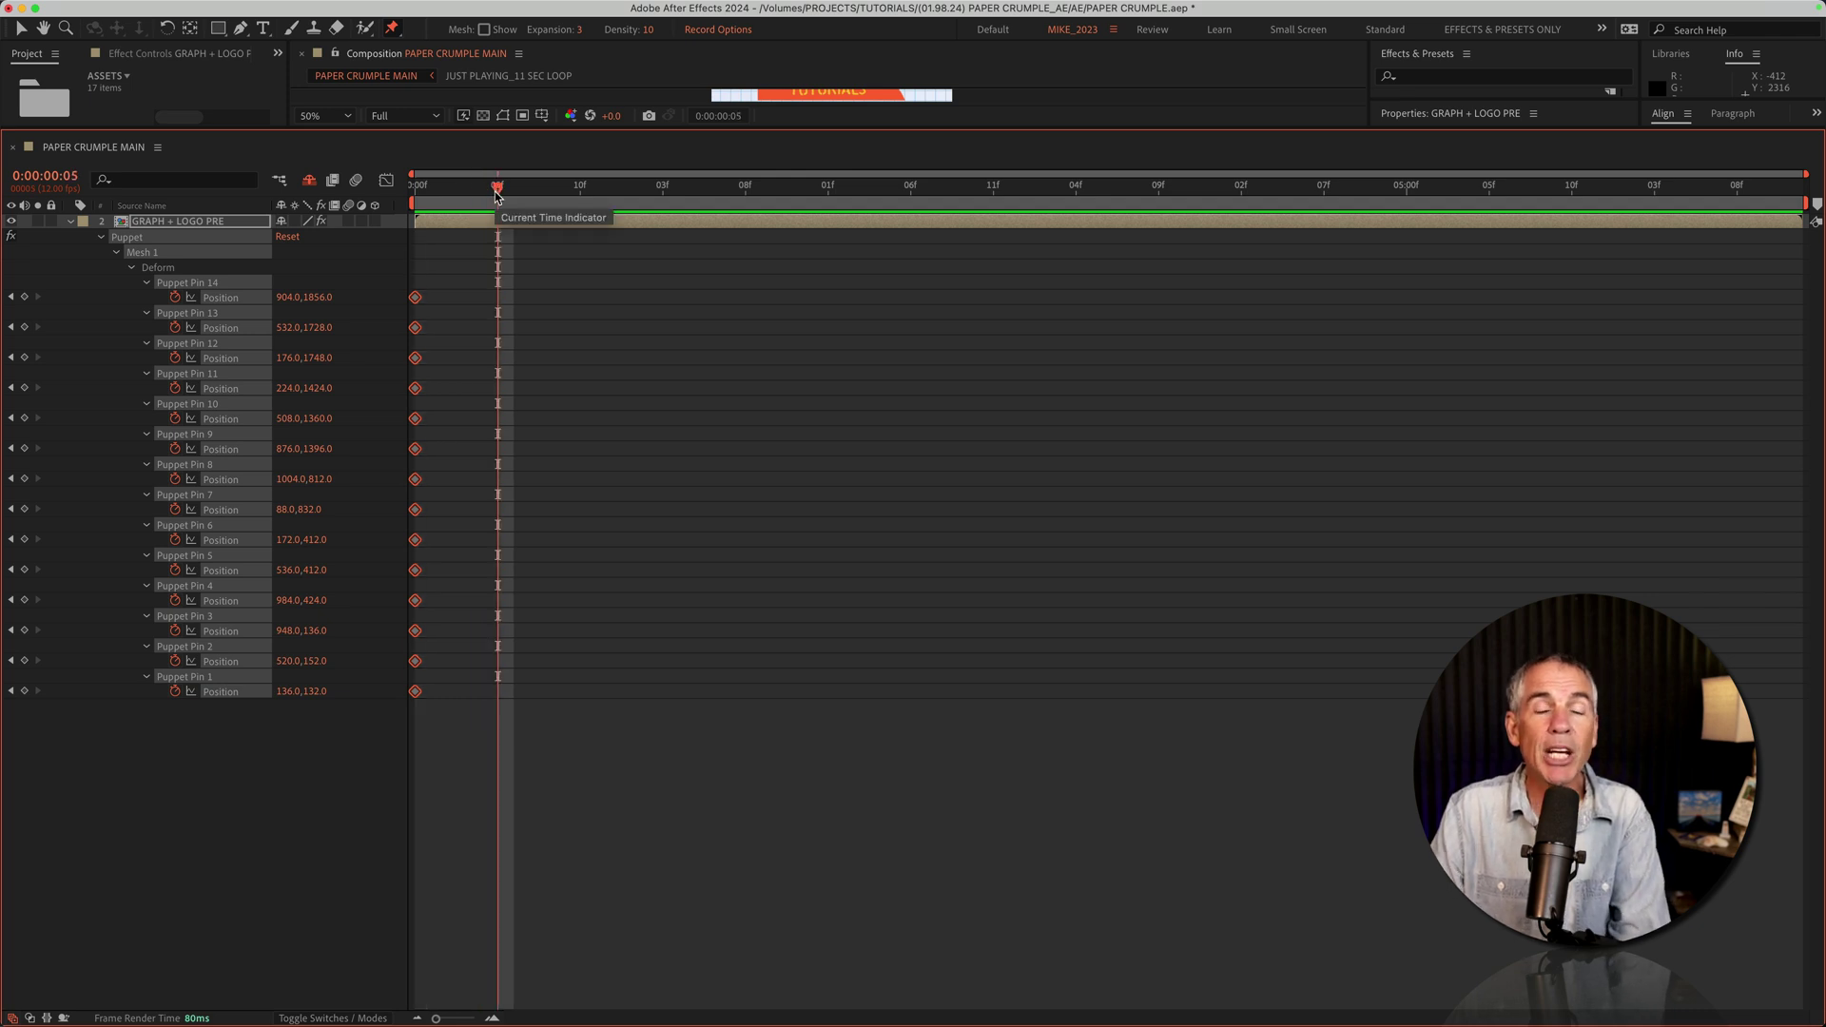
{"action": "left_click_drag", "start_coordinate": [499, 185], "coordinate": [570, 186]}
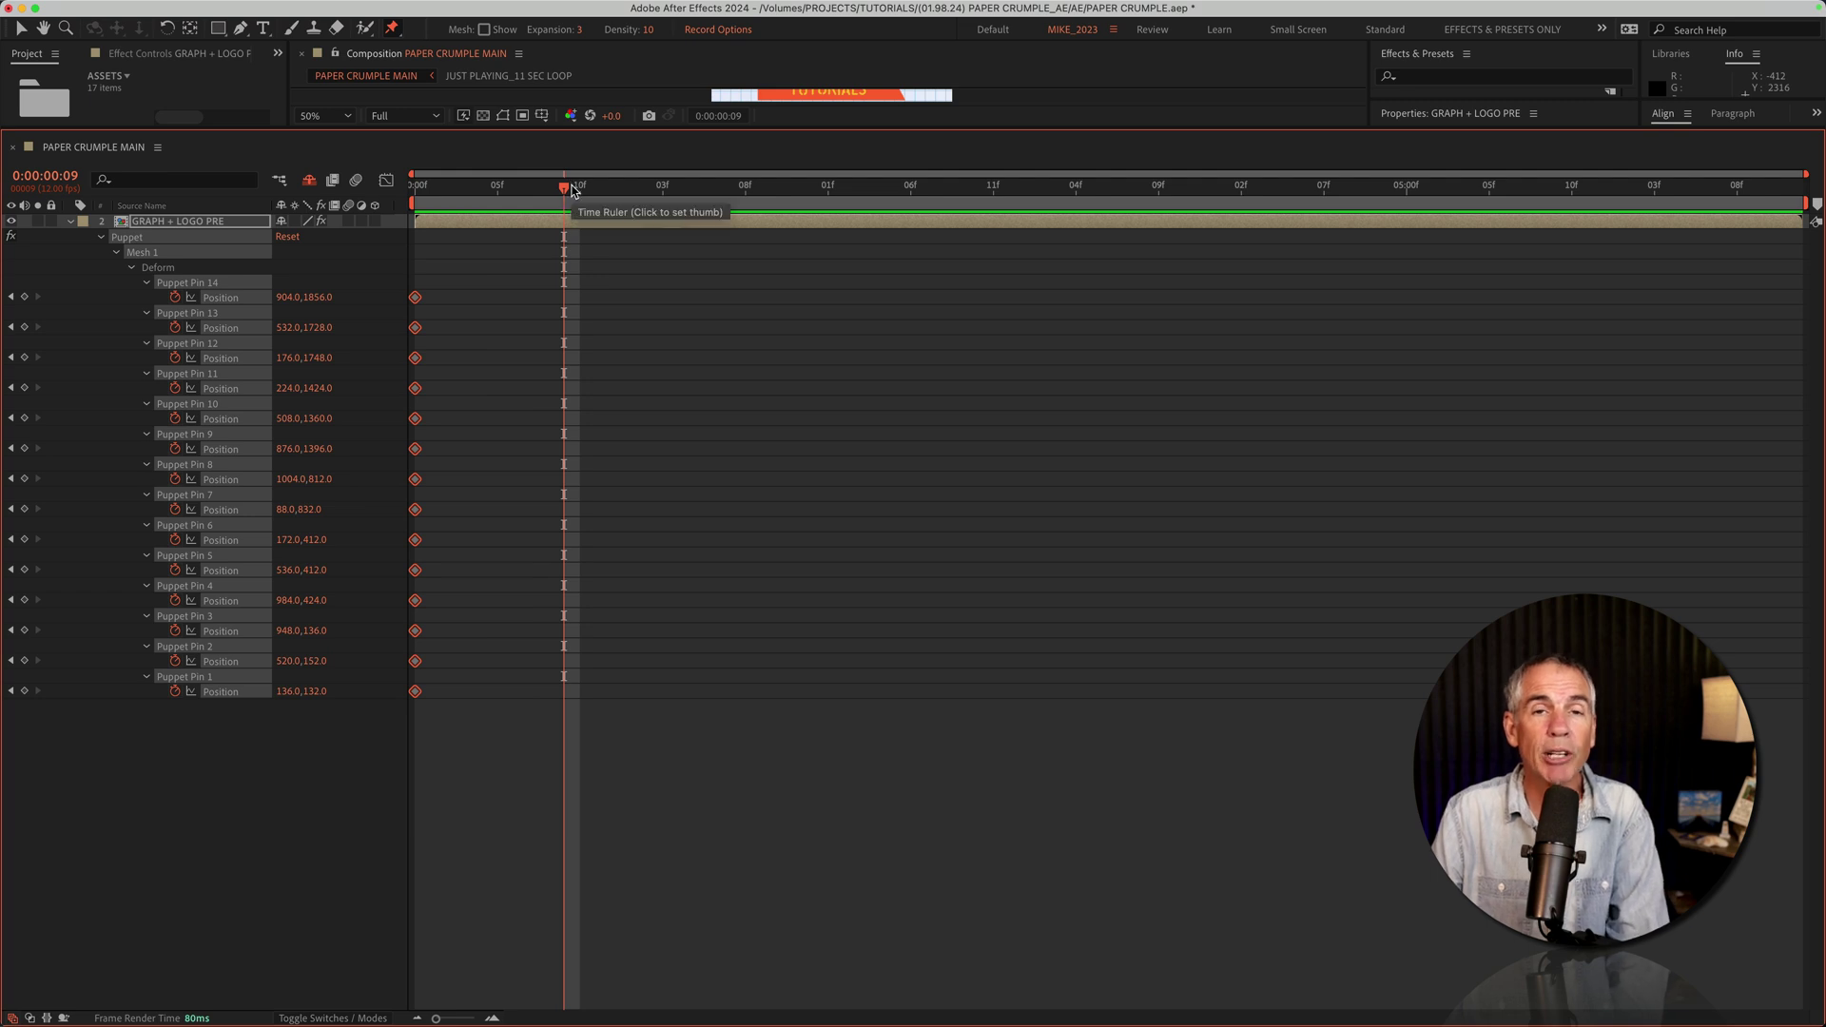
{"action": "key", "text": "grave"}
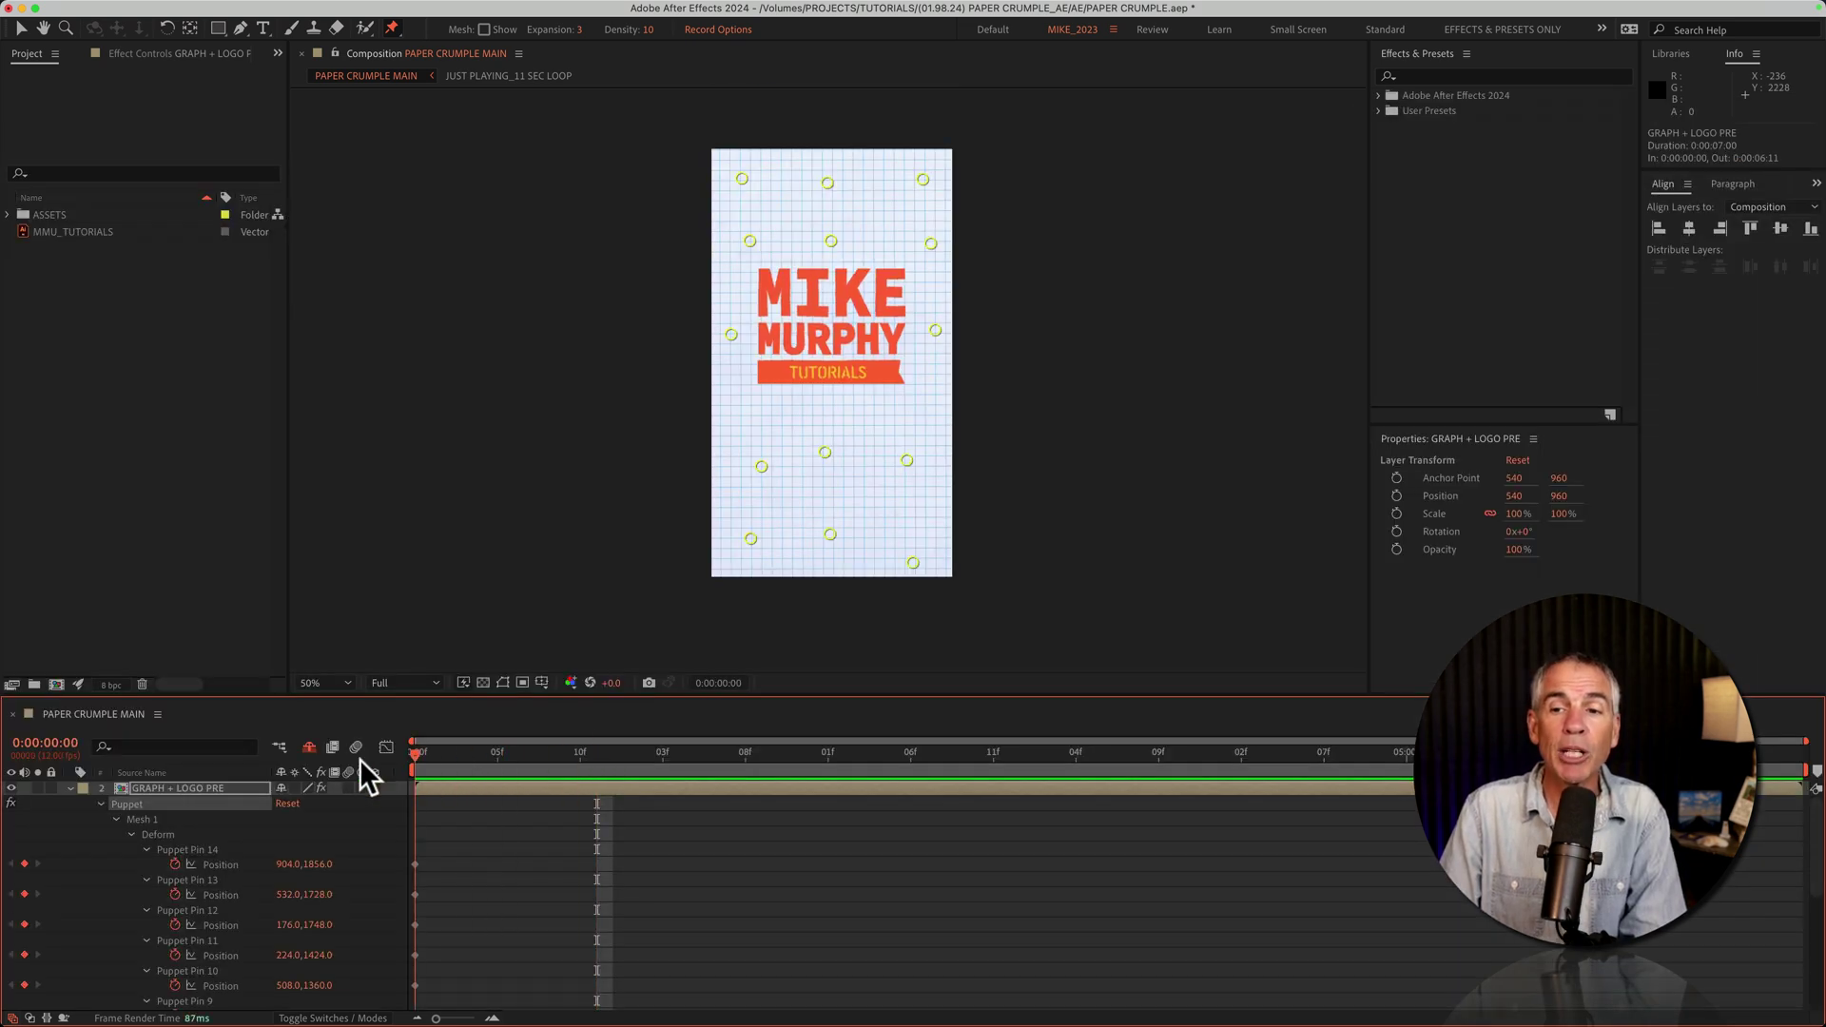
Step: Return to the start and step the playhead forward to 0:00:00:05
{"action": "key", "text": "Home"}
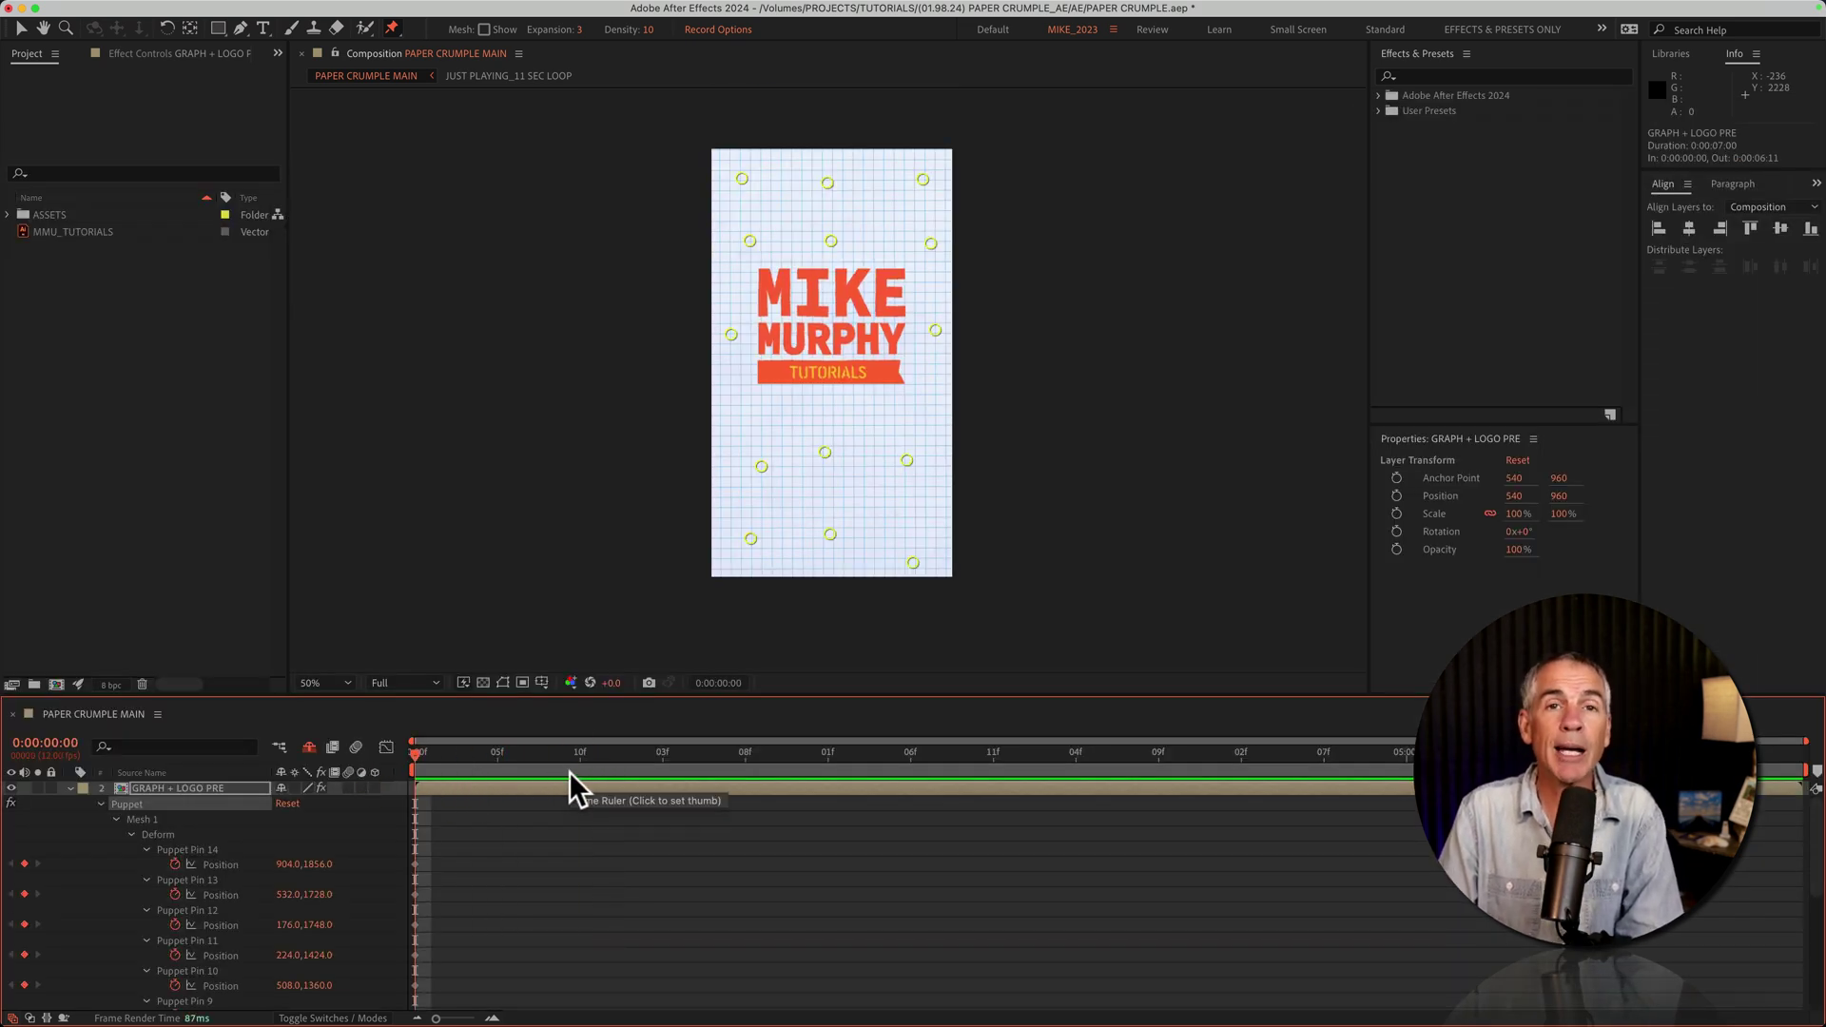
{"action": "key", "text": "super"}
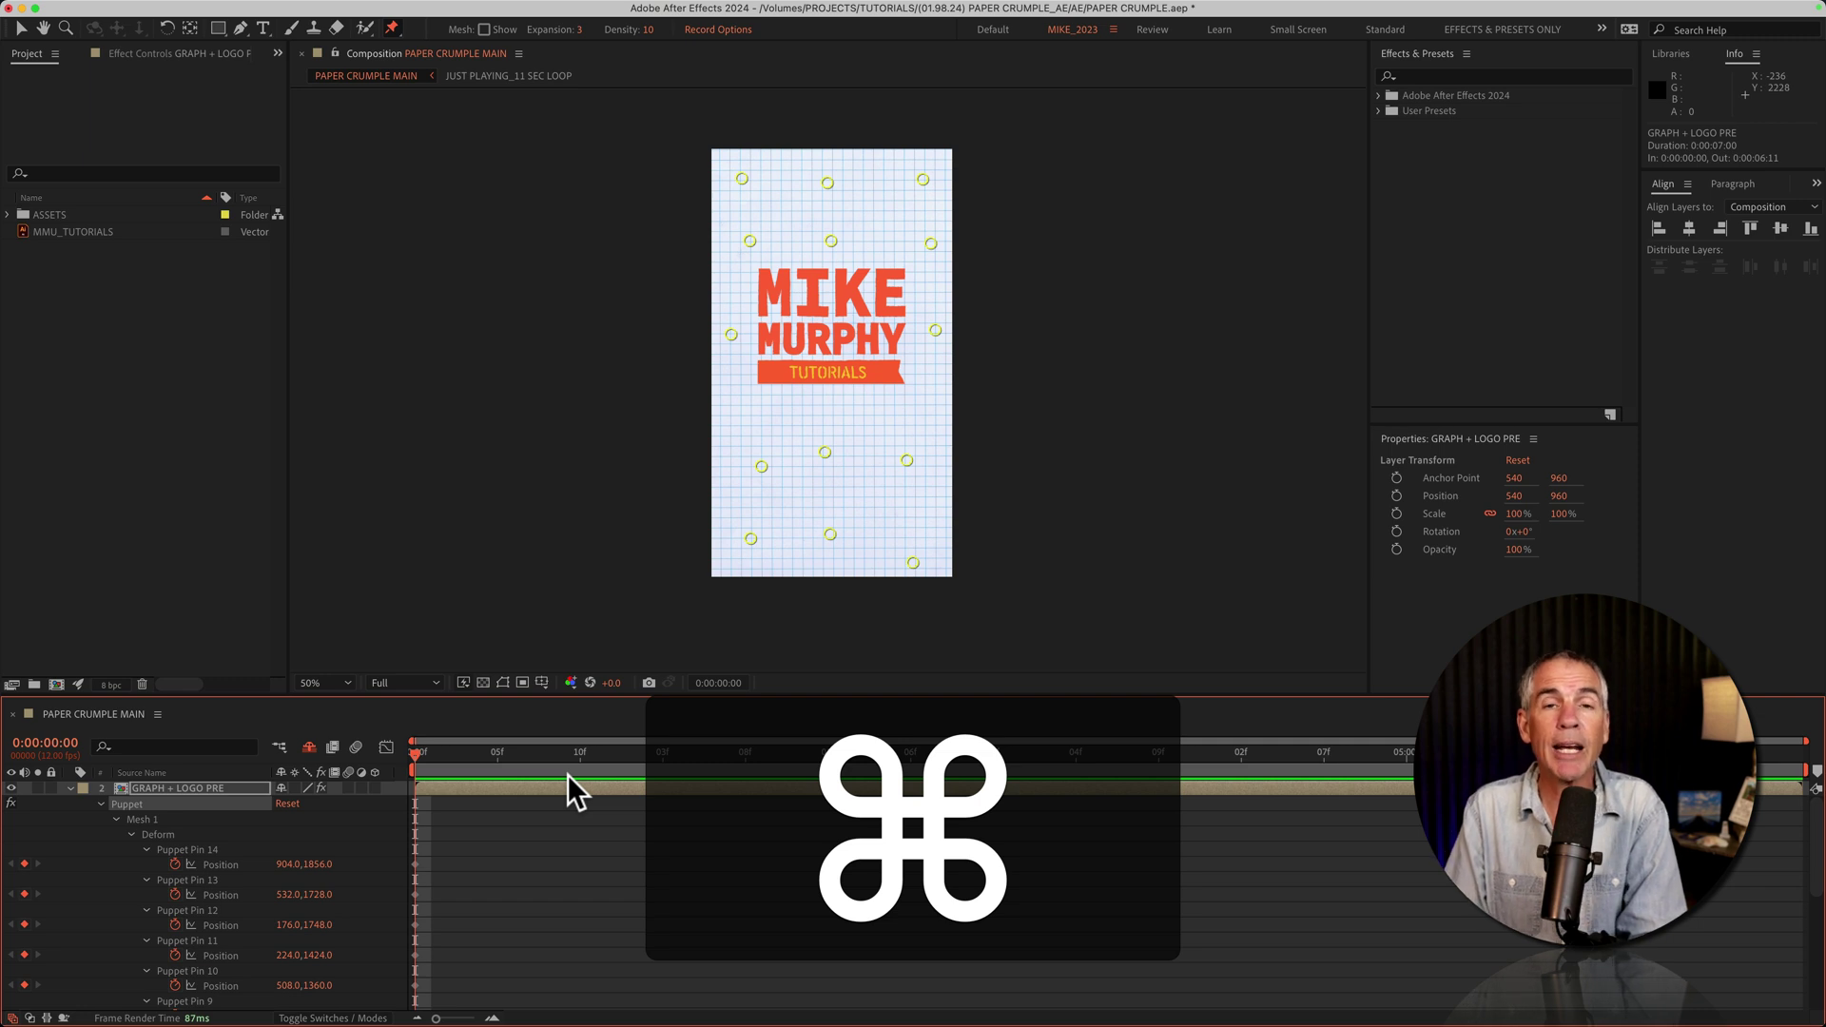
{"action": "key", "text": "super+Right"}
{"action": "key", "text": "super+Right"}
{"action": "key", "text": "super+Right"}
{"action": "key", "text": "super+Right"}
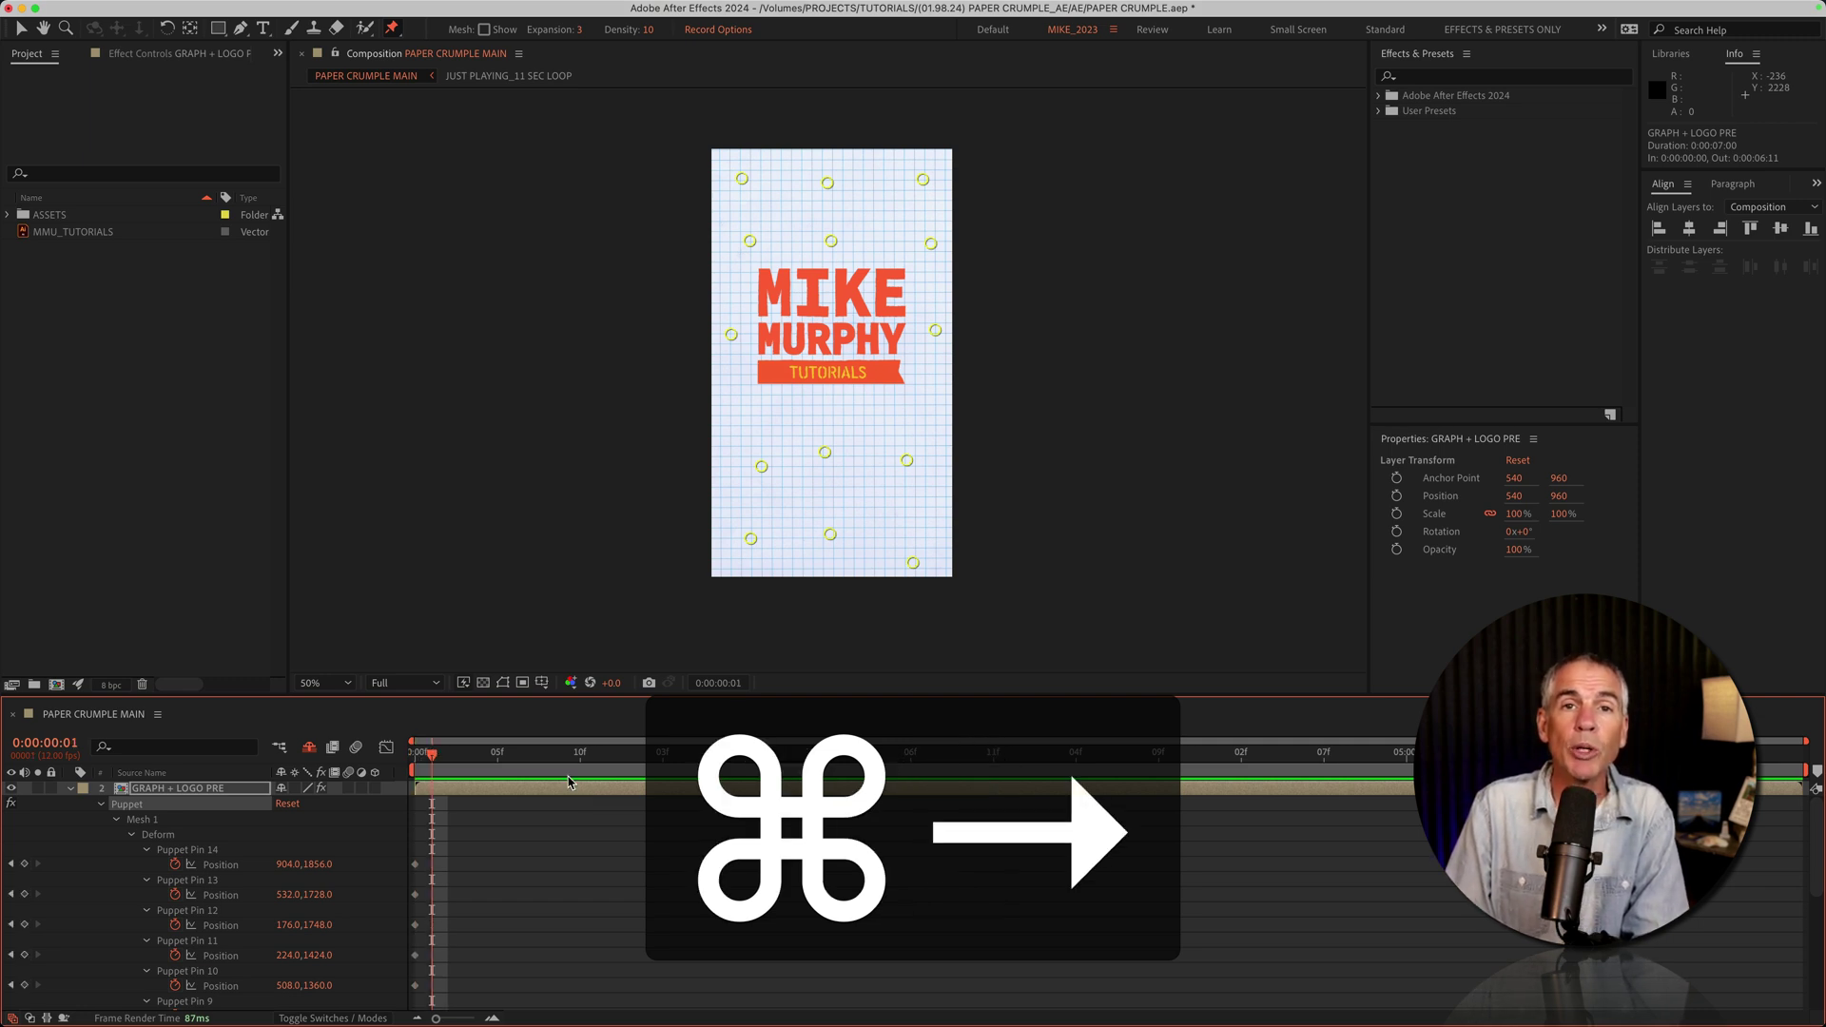
{"action": "key", "text": "super+Right"}
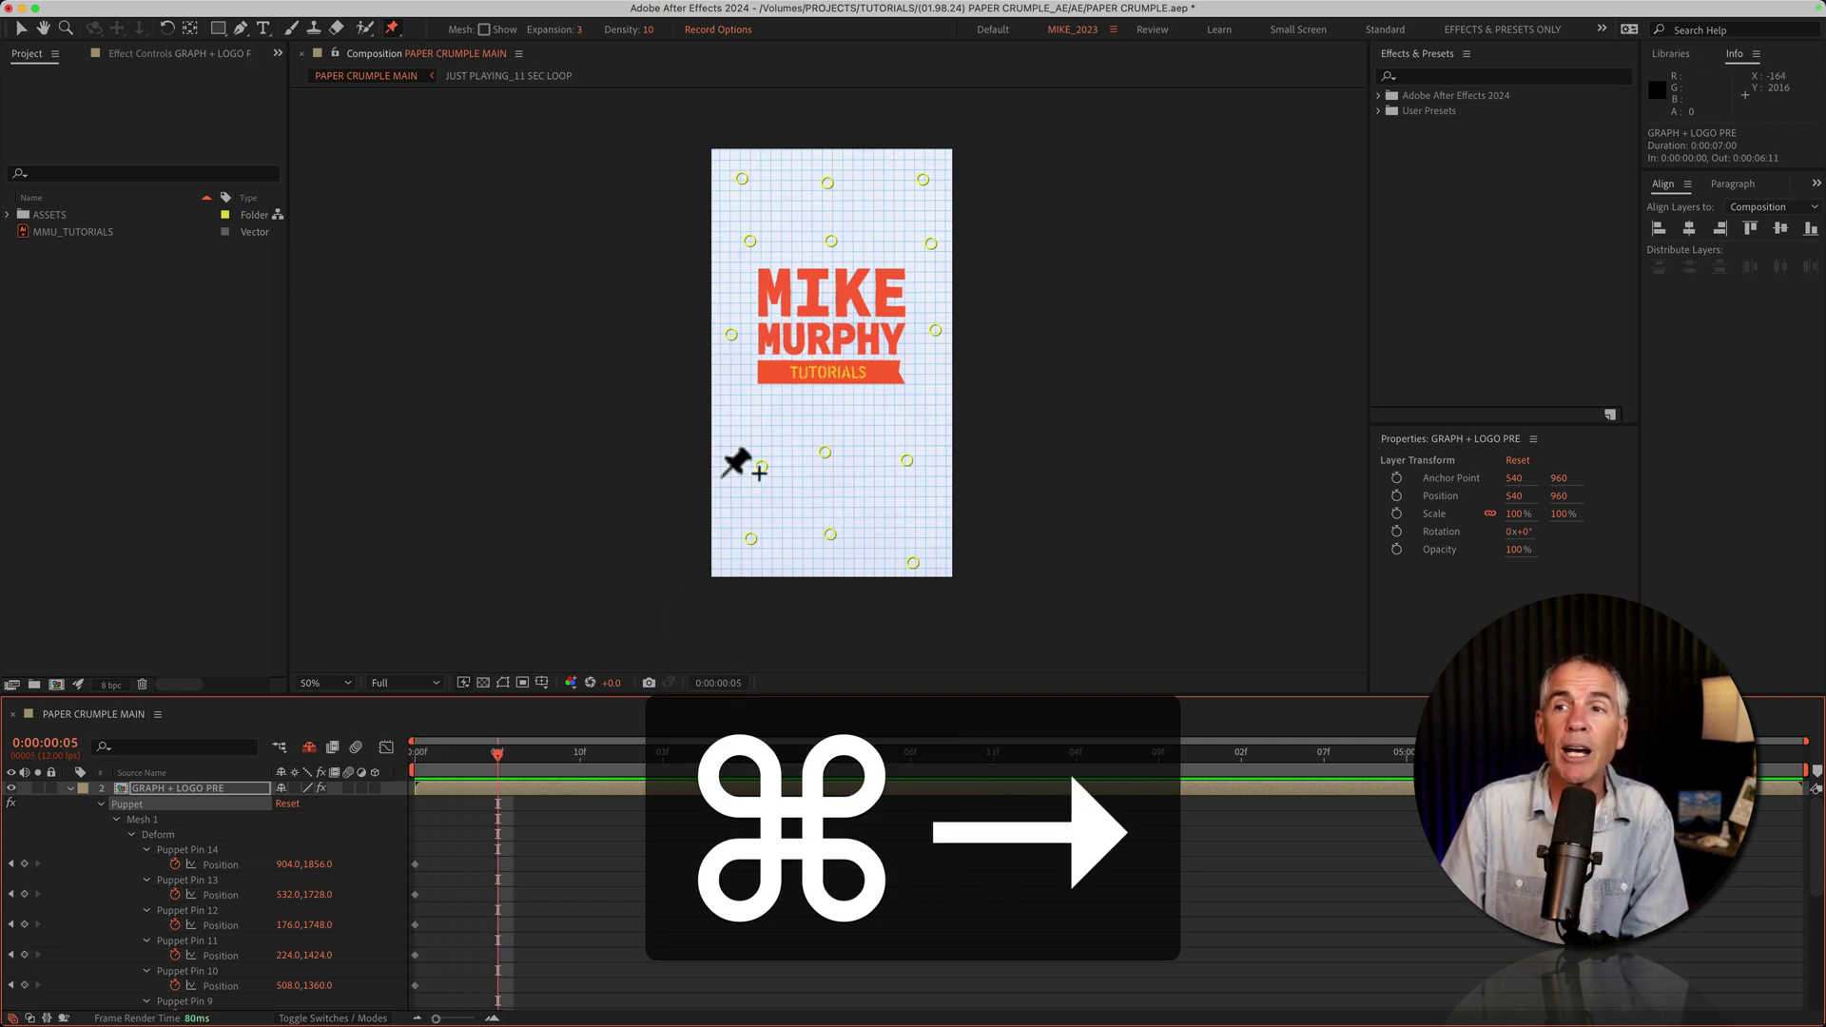
Step: Drag five pins inward and upward at frame 5 to fold the corner, sides and base
{"action": "left_click_drag", "start_coordinate": [751, 186], "coordinate": [766, 263]}
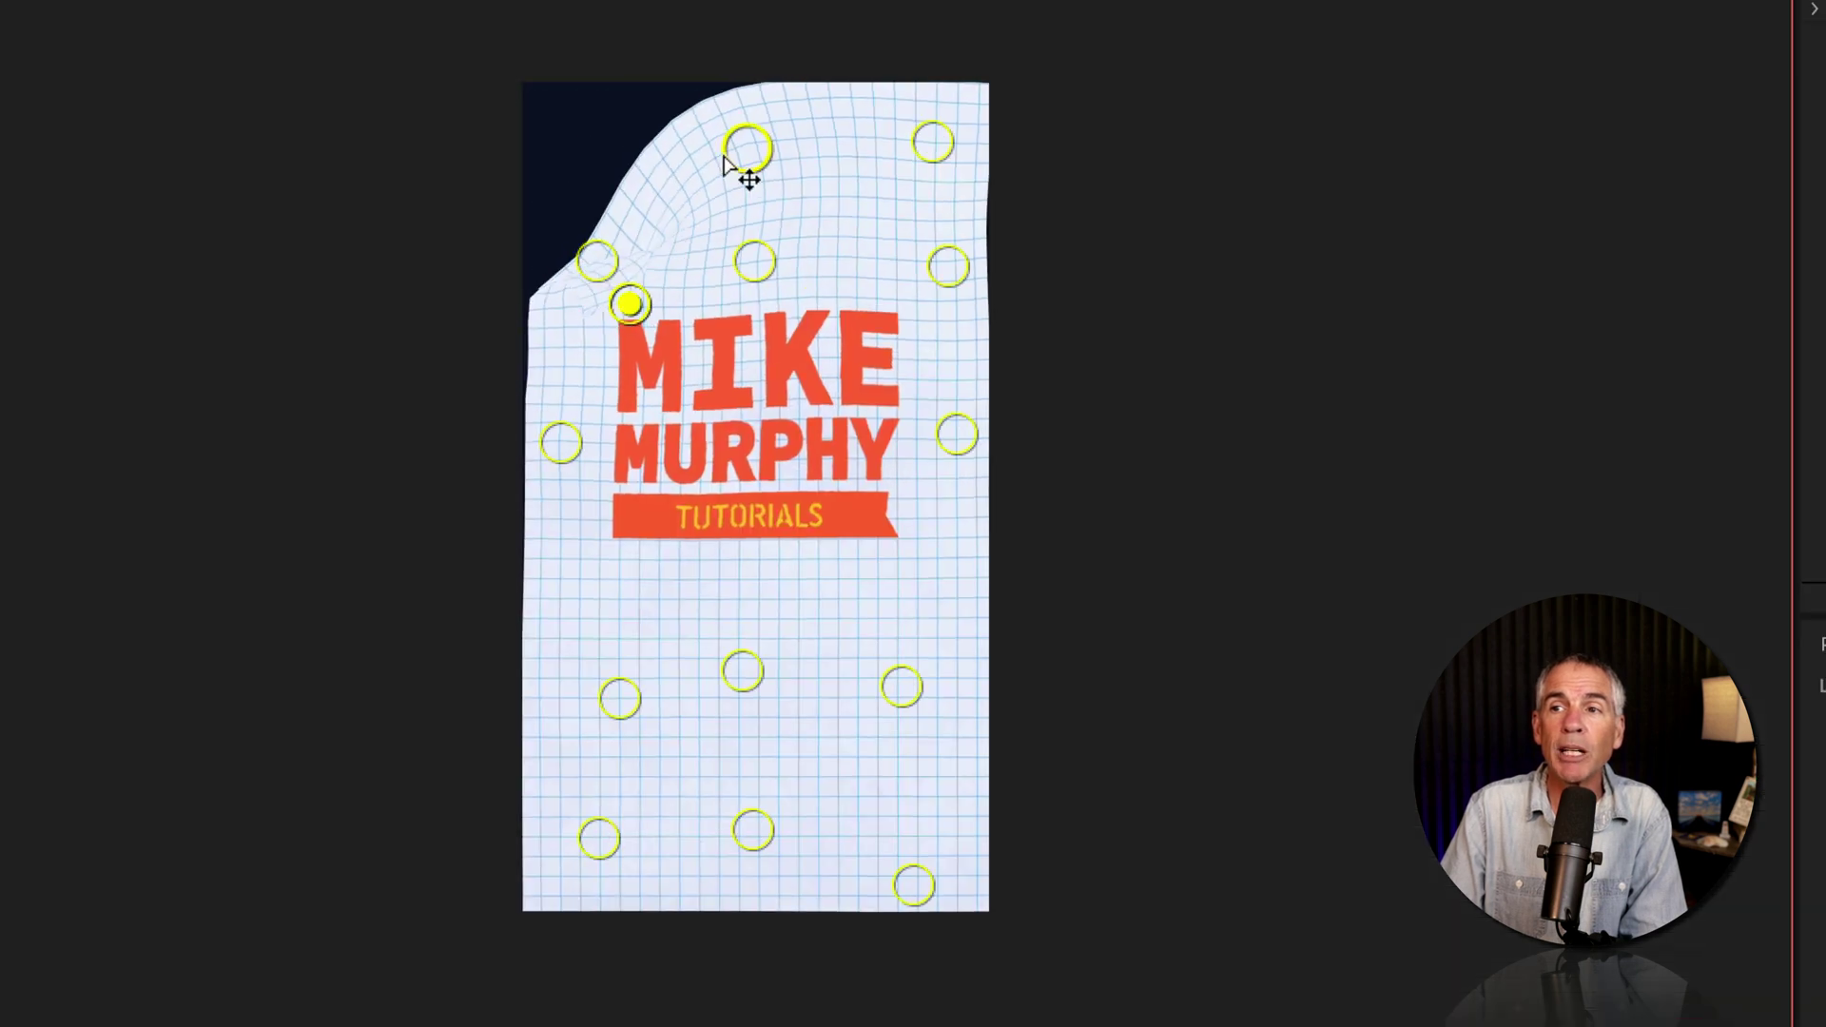
{"action": "left_click_drag", "start_coordinate": [824, 187], "coordinate": [802, 396]}
{"action": "left_click_drag", "start_coordinate": [752, 538], "coordinate": [793, 435]}
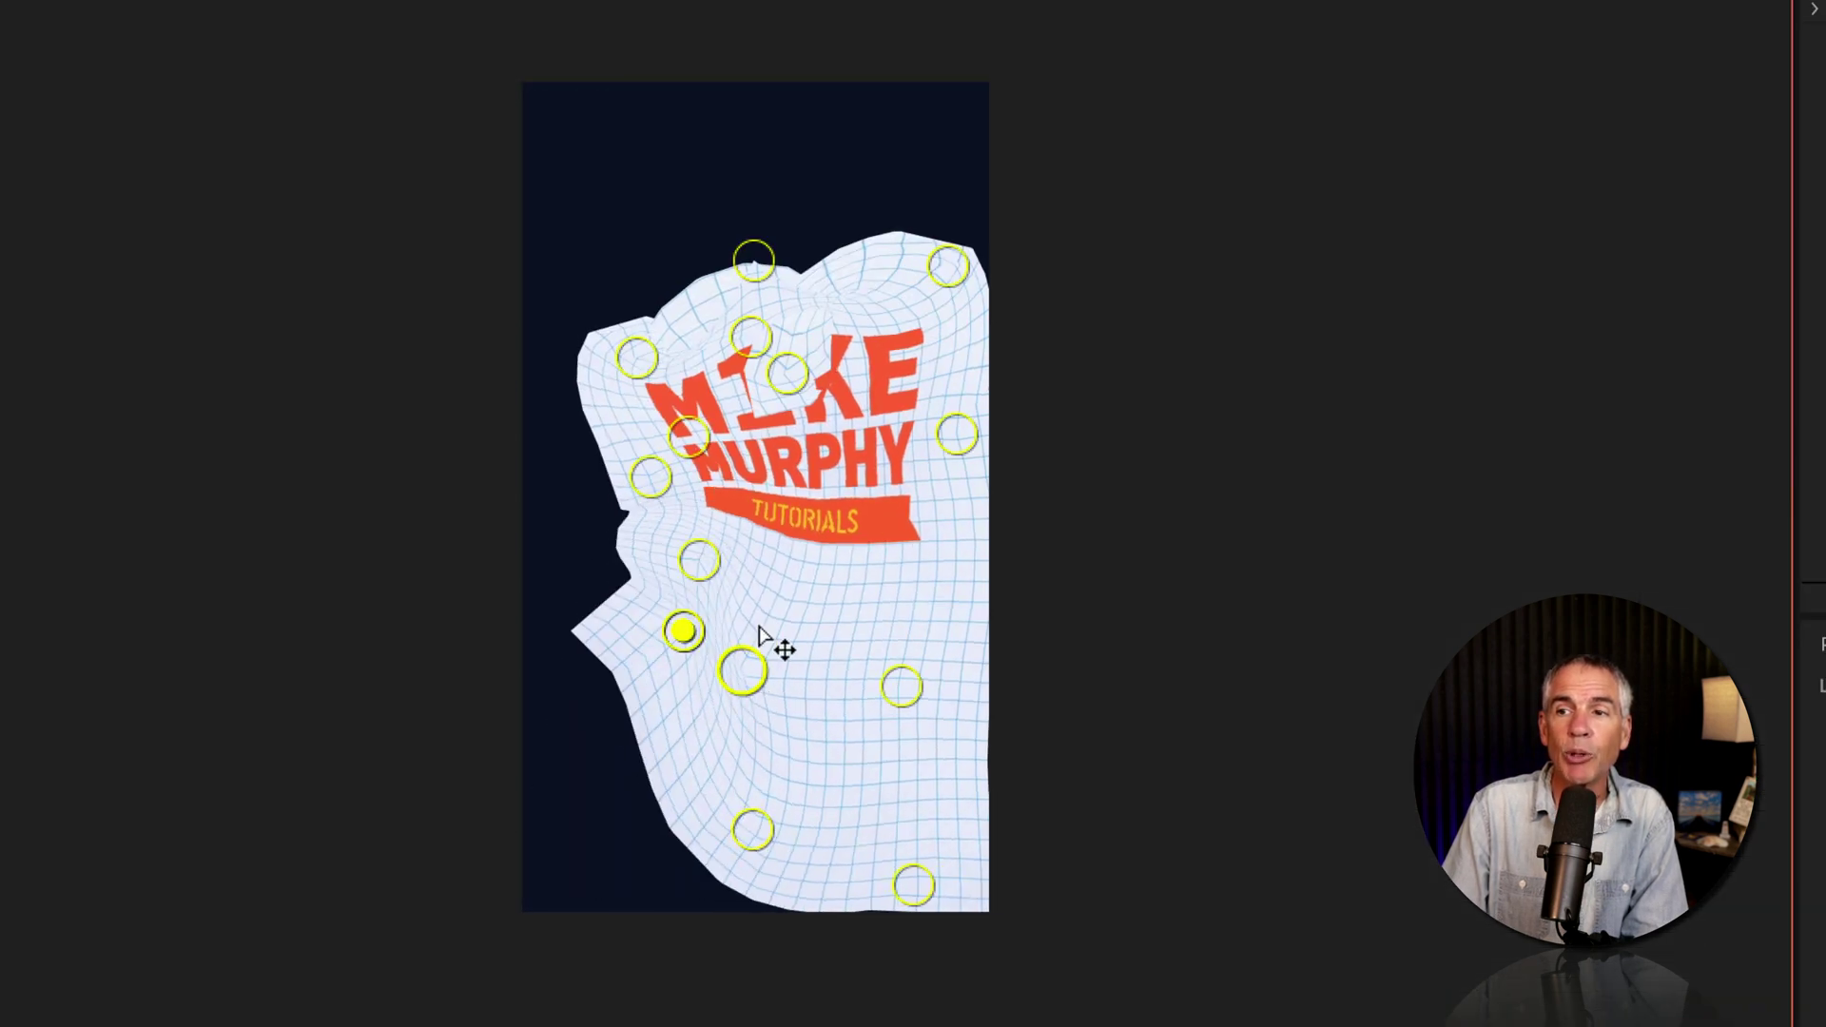
{"action": "left_click_drag", "start_coordinate": [742, 669], "coordinate": [776, 537]}
{"action": "left_click_drag", "start_coordinate": [754, 829], "coordinate": [778, 653]}
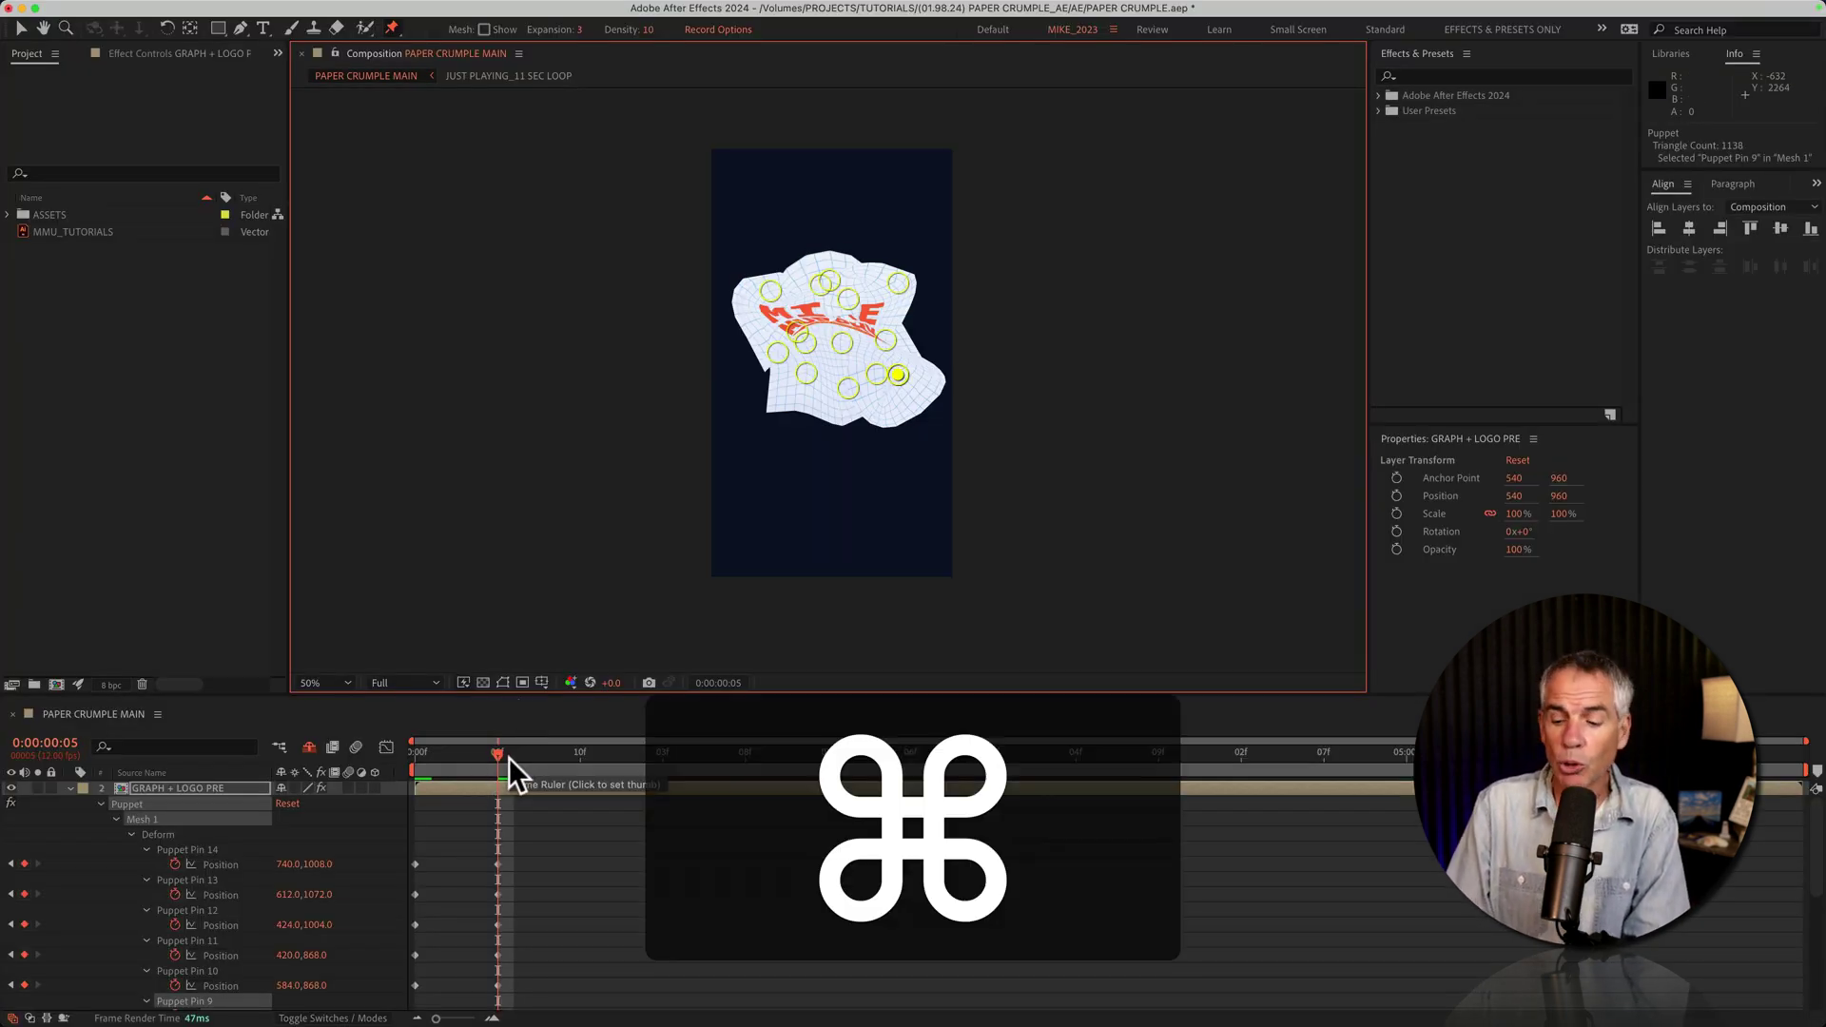
Step: Step forward a frame and pull two more pins upward to deepen the crumple
{"action": "key", "text": "super+Right"}
{"action": "key", "text": "super+Right"}
{"action": "key", "text": "super+Right"}
{"action": "key", "text": "super+Right"}
{"action": "key", "text": "super+Right"}
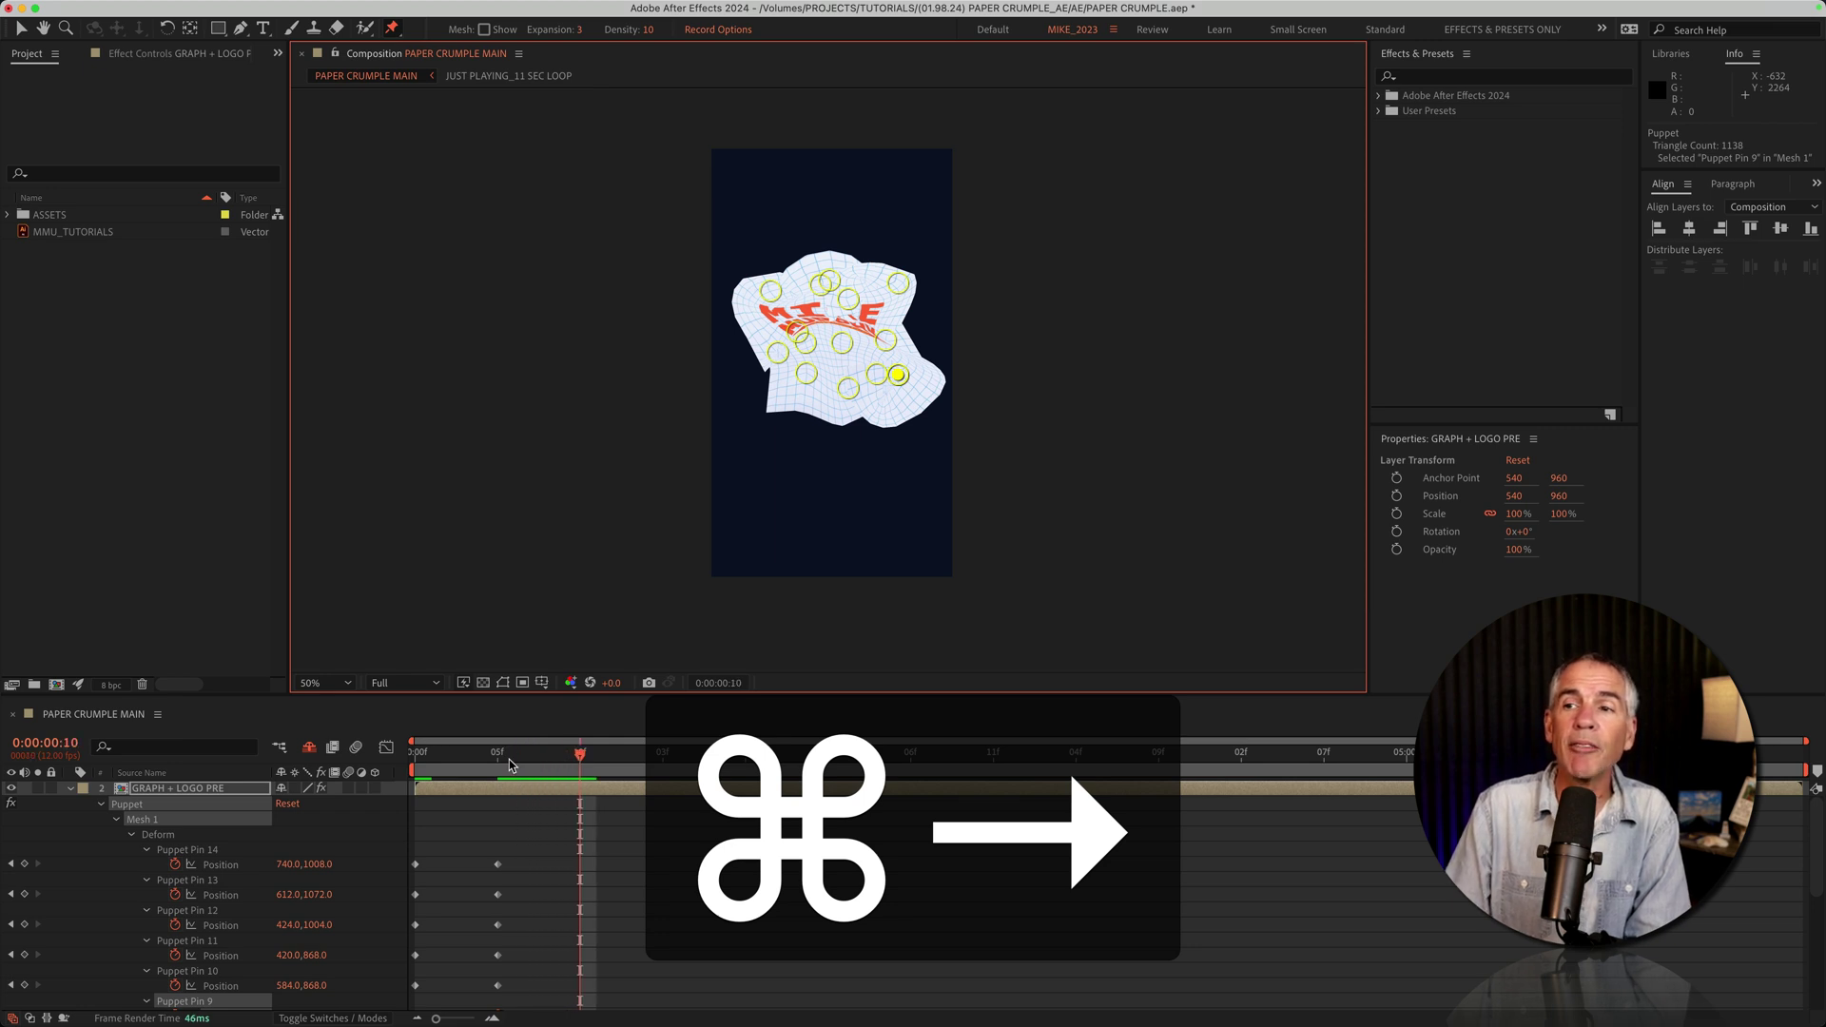
{"action": "left_click_drag", "start_coordinate": [805, 373], "coordinate": [809, 329]}
{"action": "left_click_drag", "start_coordinate": [861, 393], "coordinate": [835, 316]}
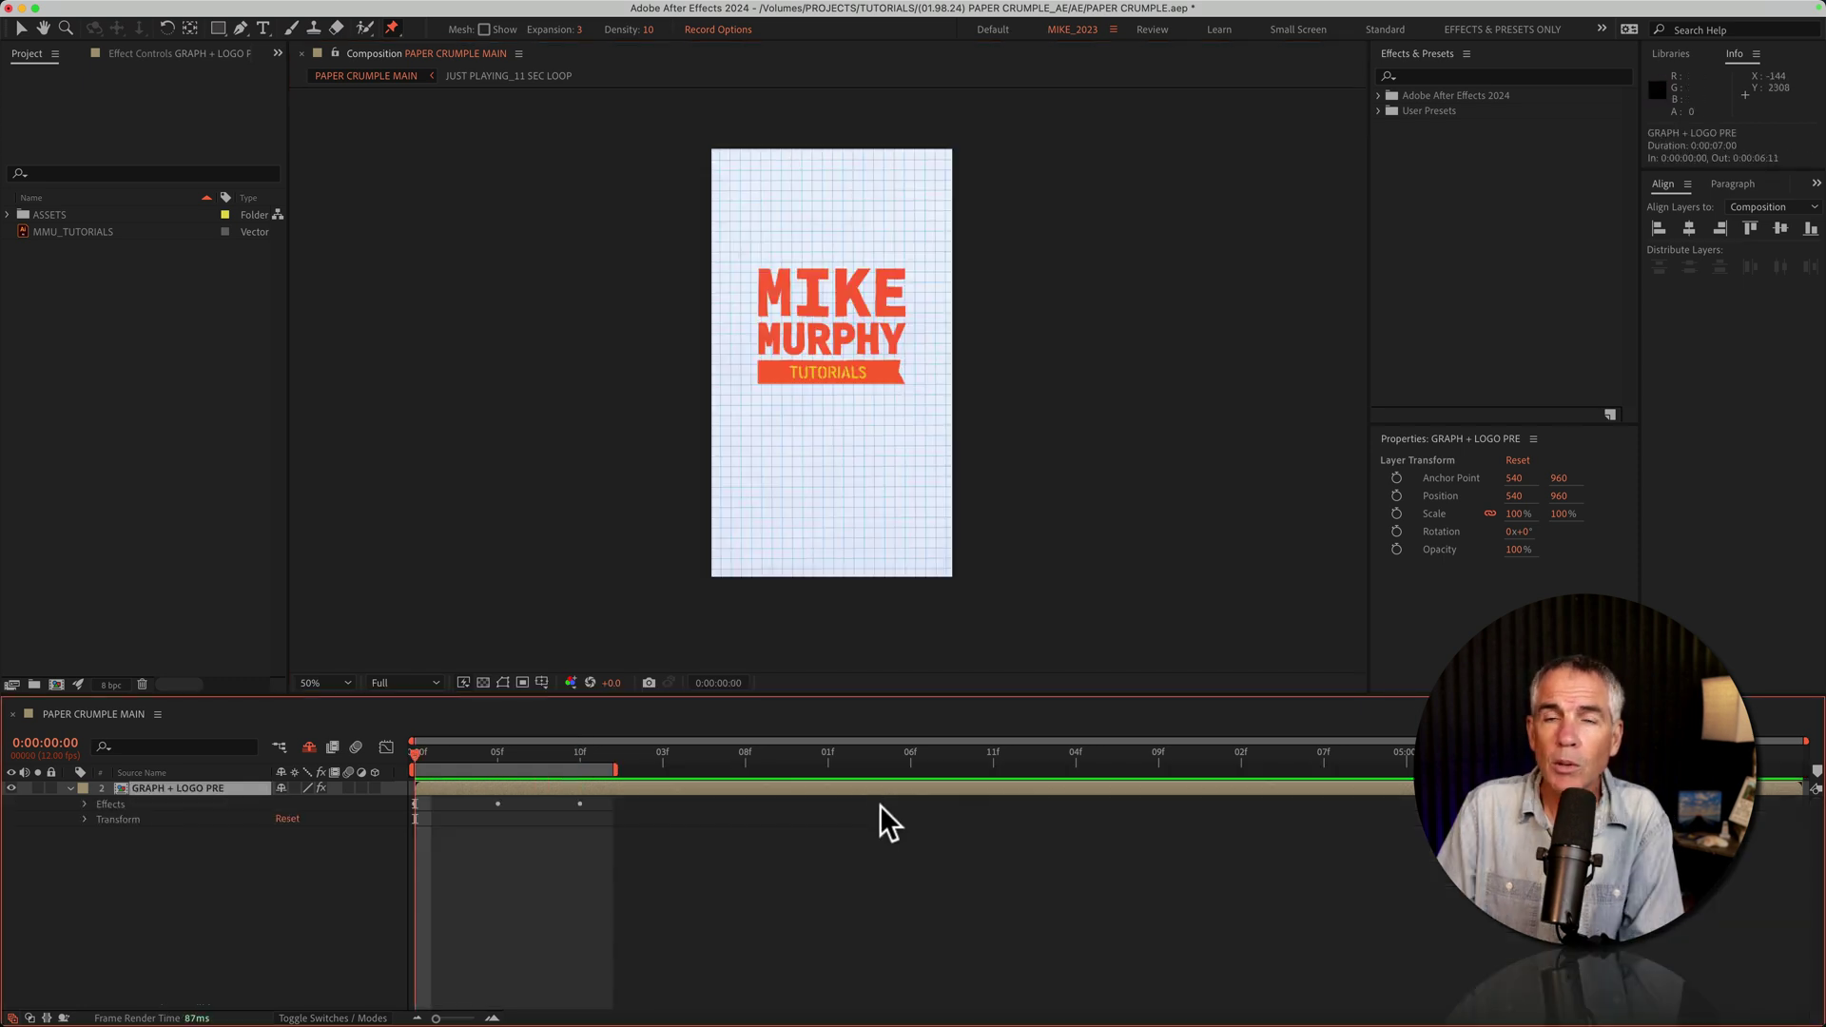
Step: Preview the crumple animation and move to frame 8
{"action": "key", "text": "space"}
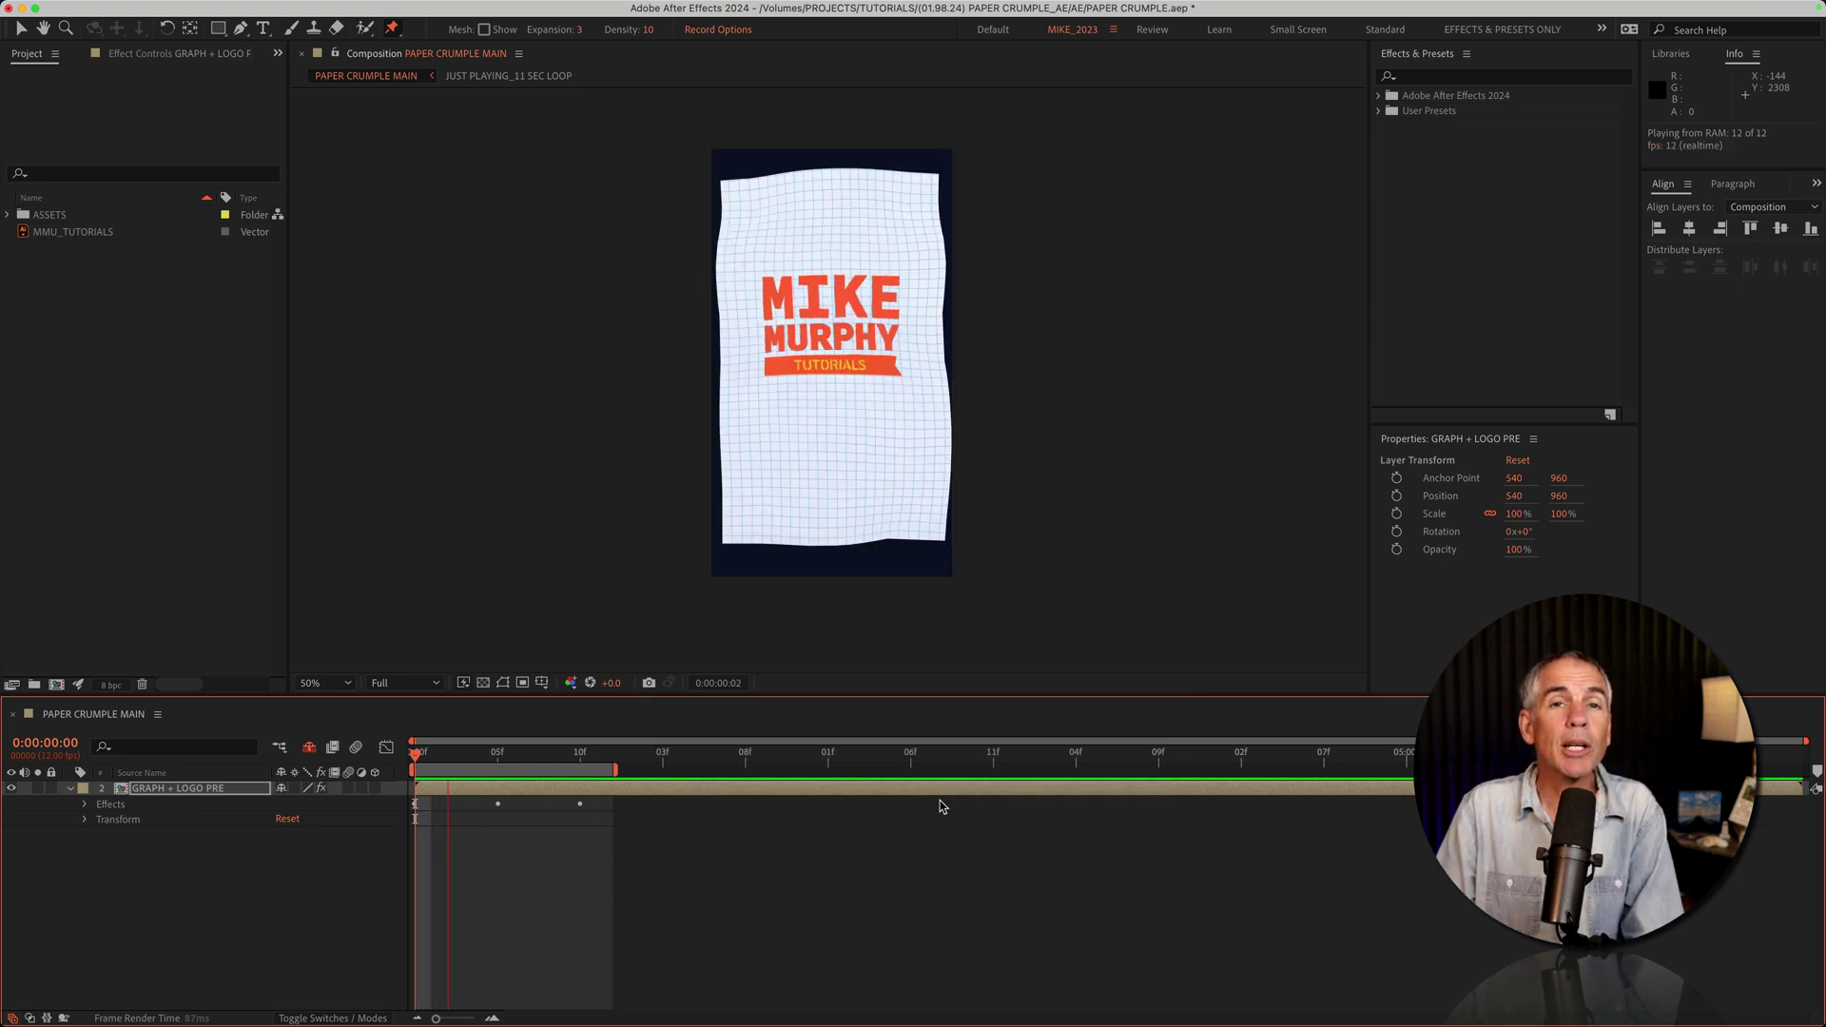
{"action": "key", "text": "space"}
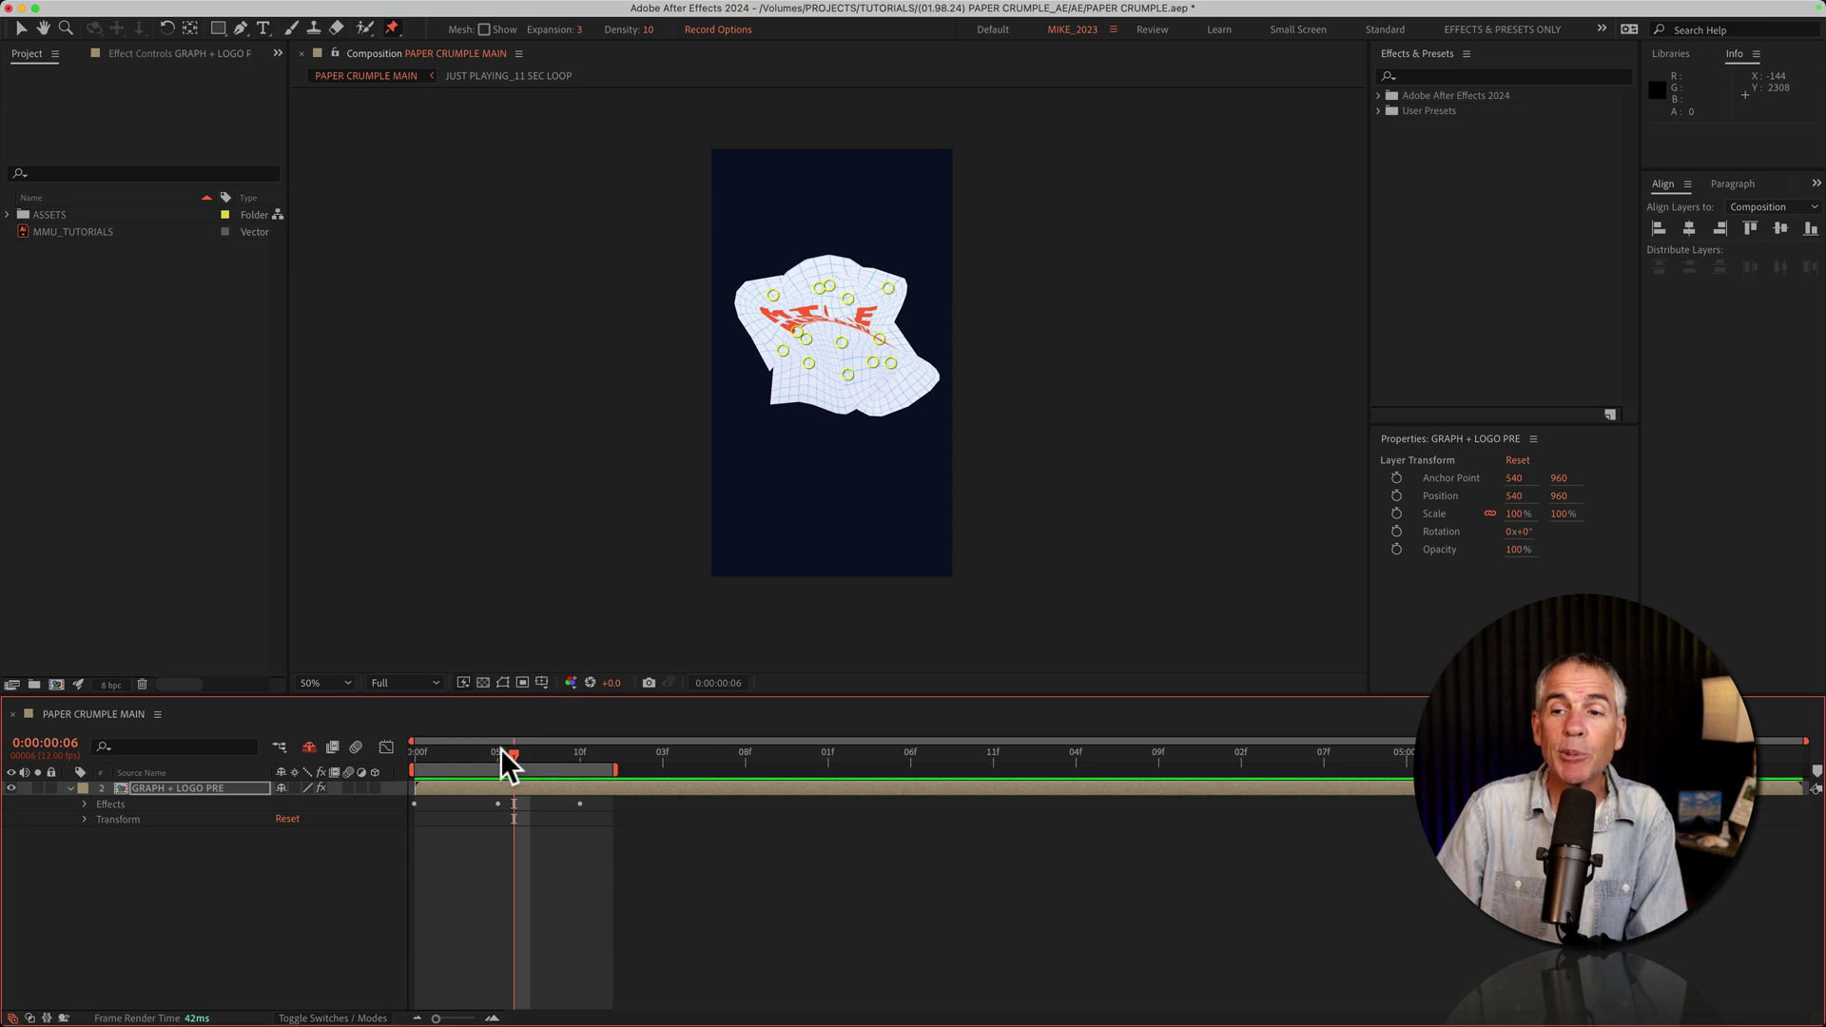
{"action": "left_click_drag", "start_coordinate": [522, 752], "coordinate": [549, 769]}
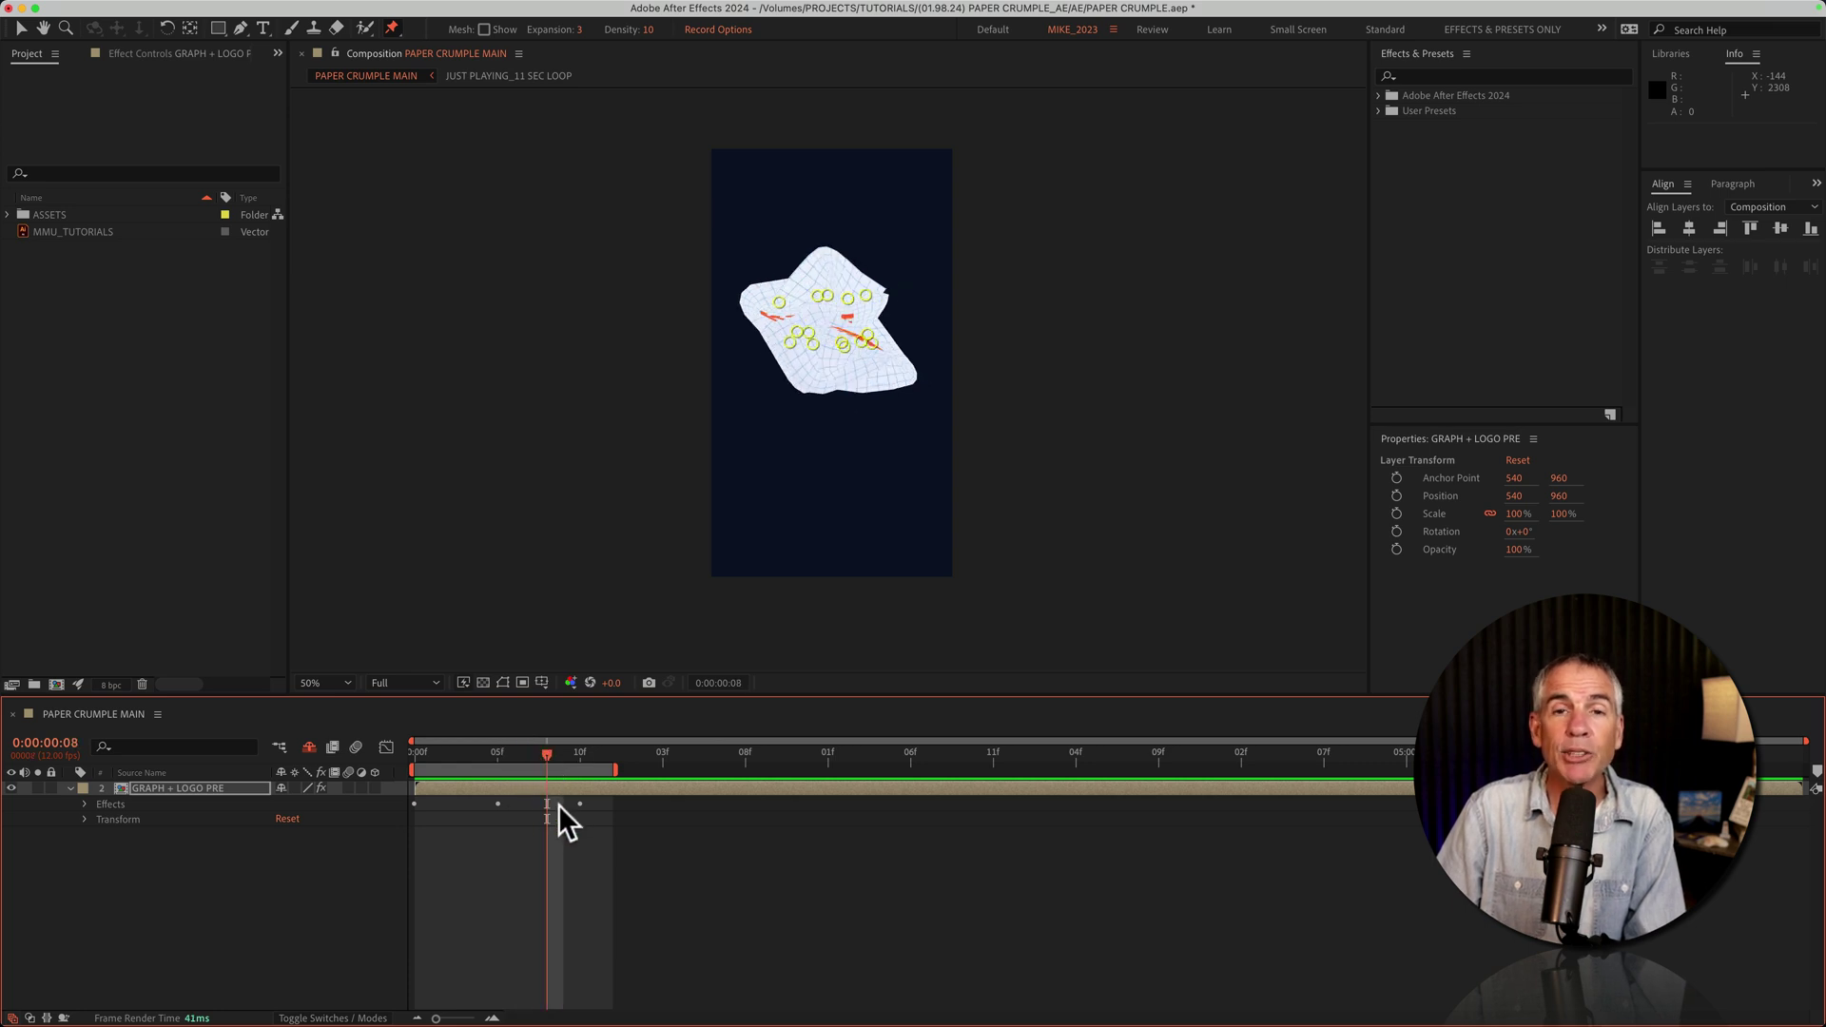
Step: Show only Position and Scale for the GRAPH + LOGO PRE layer
{"action": "left_click", "coordinate": [186, 790]}
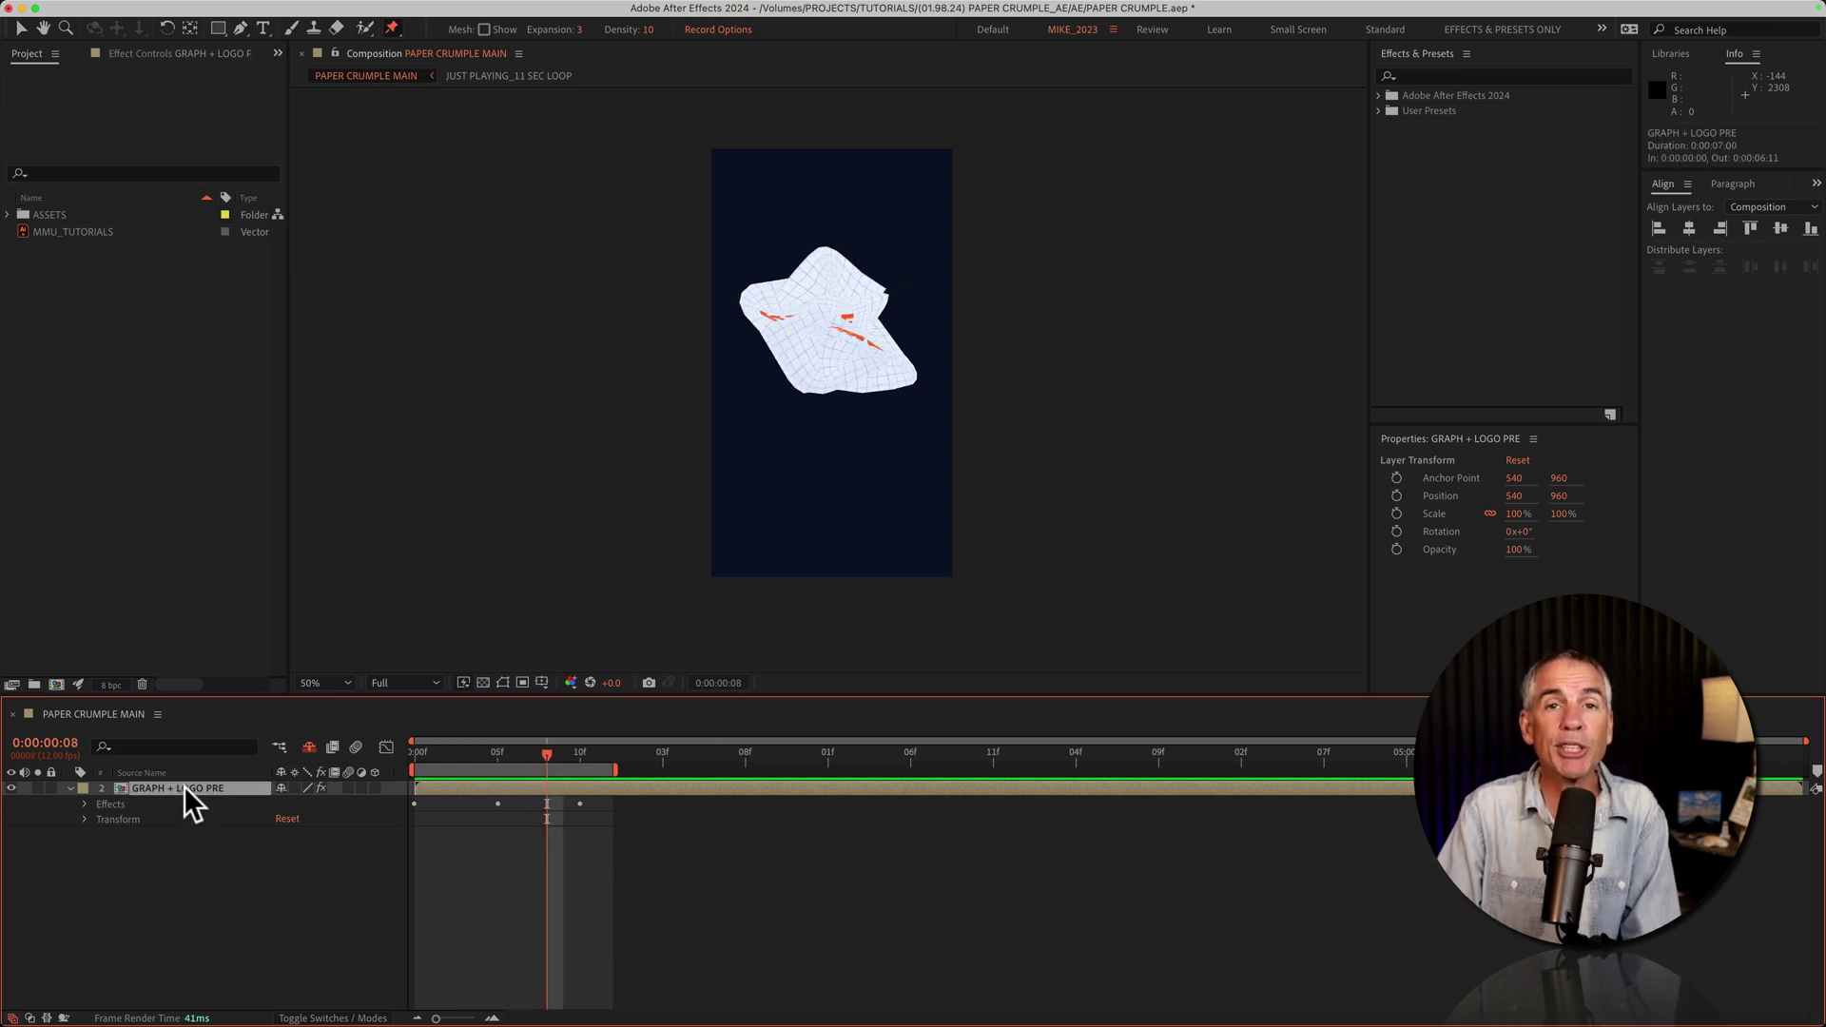
{"action": "key", "text": "p"}
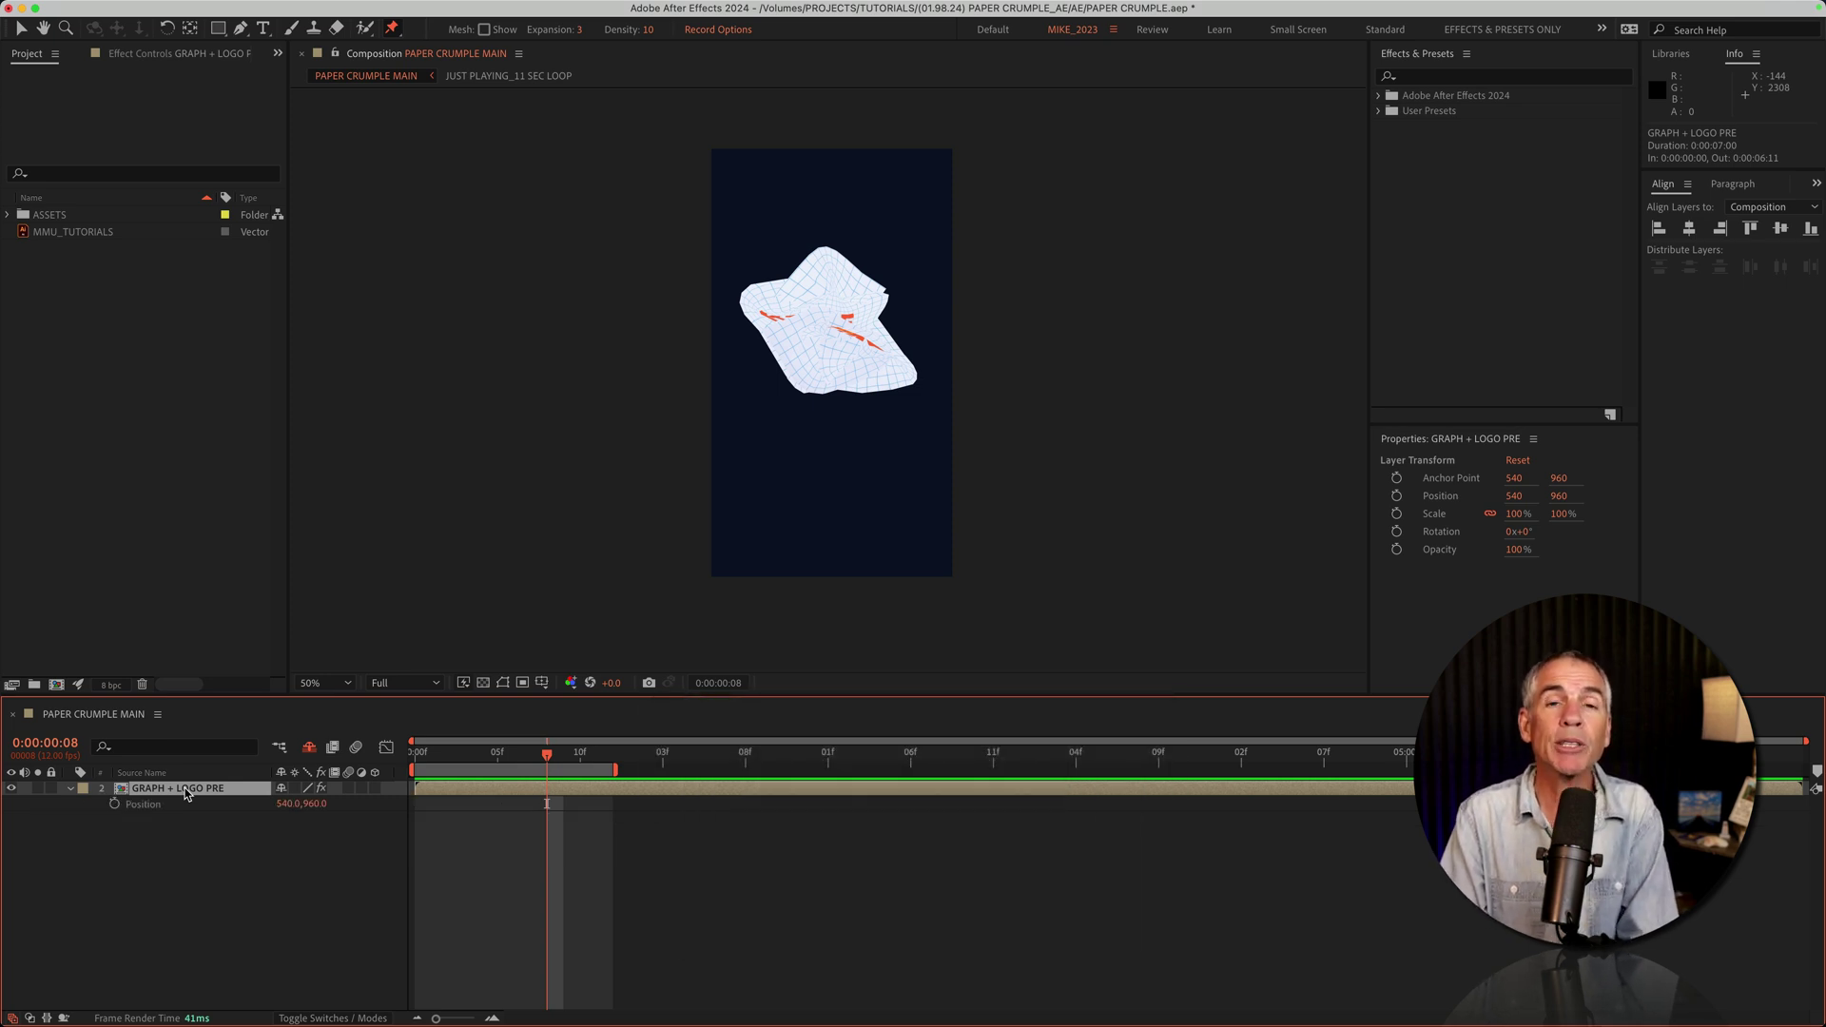
{"action": "key", "text": "shift"}
{"action": "key", "text": "shift+s"}
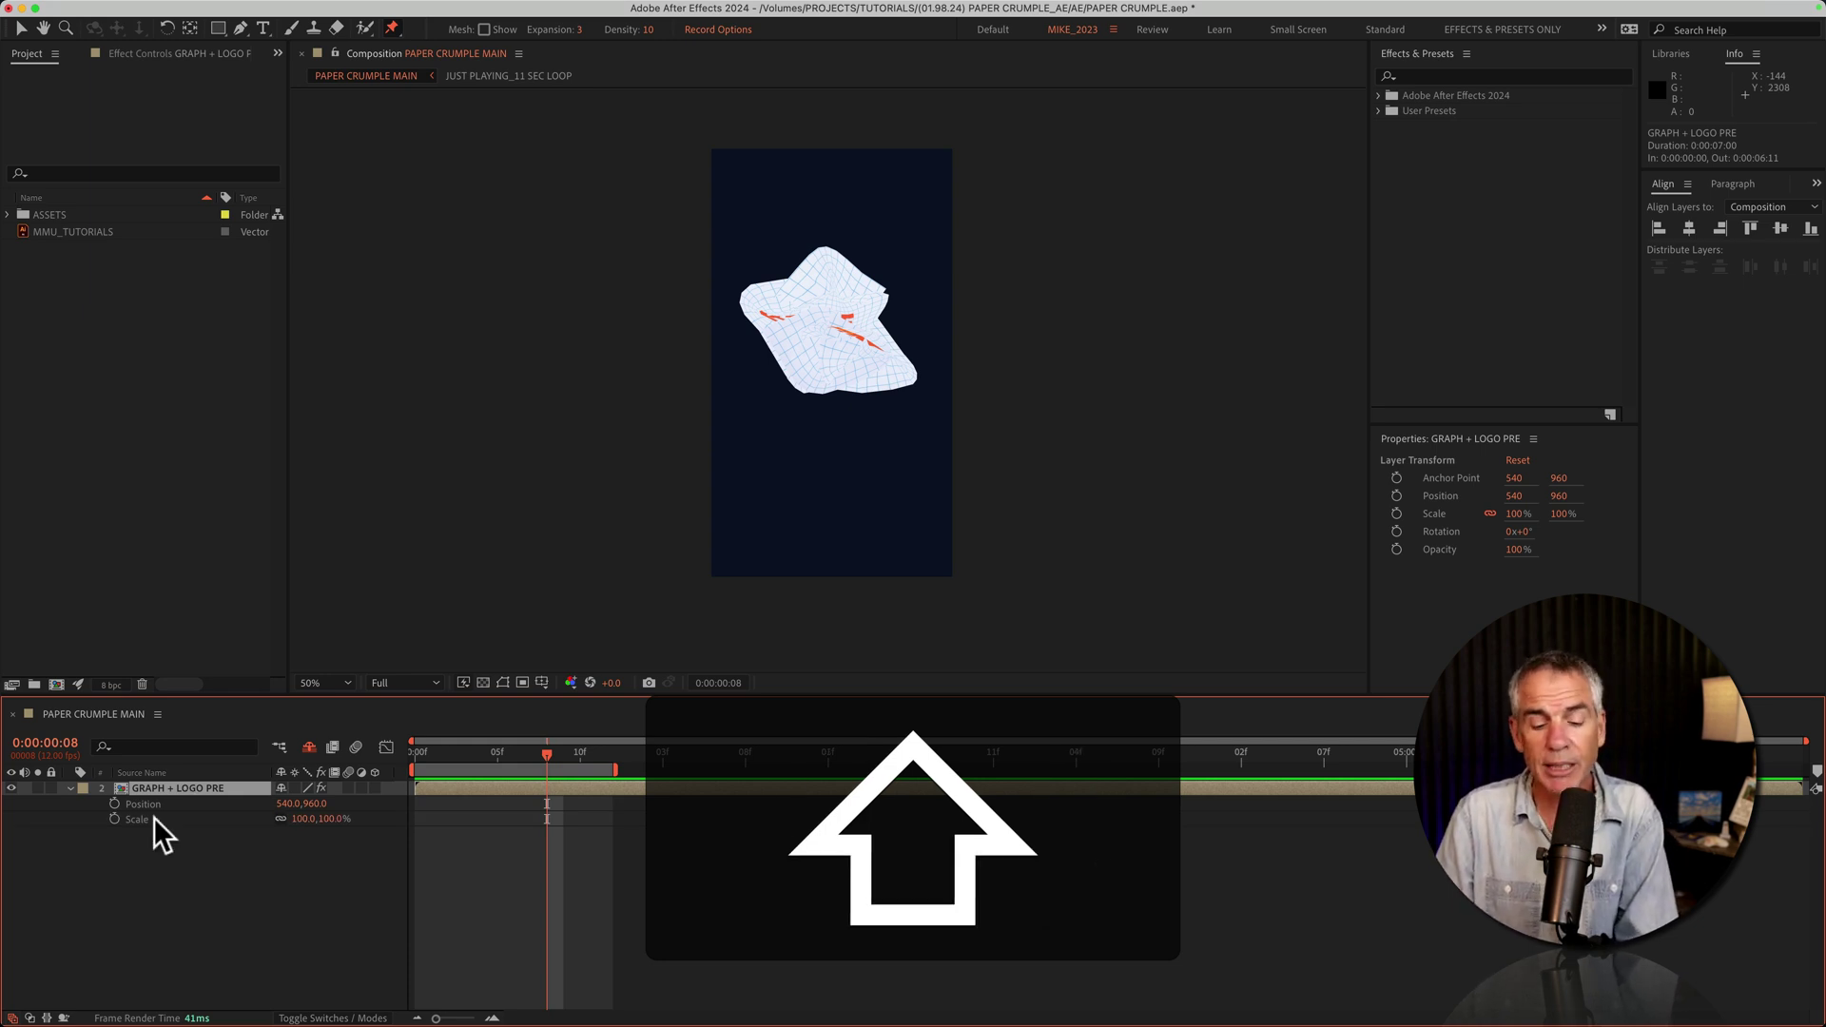
Step: Add Rotation to the shown properties and key Position, Scale and Rotation at frame 8
{"action": "key", "text": "shift+r"}
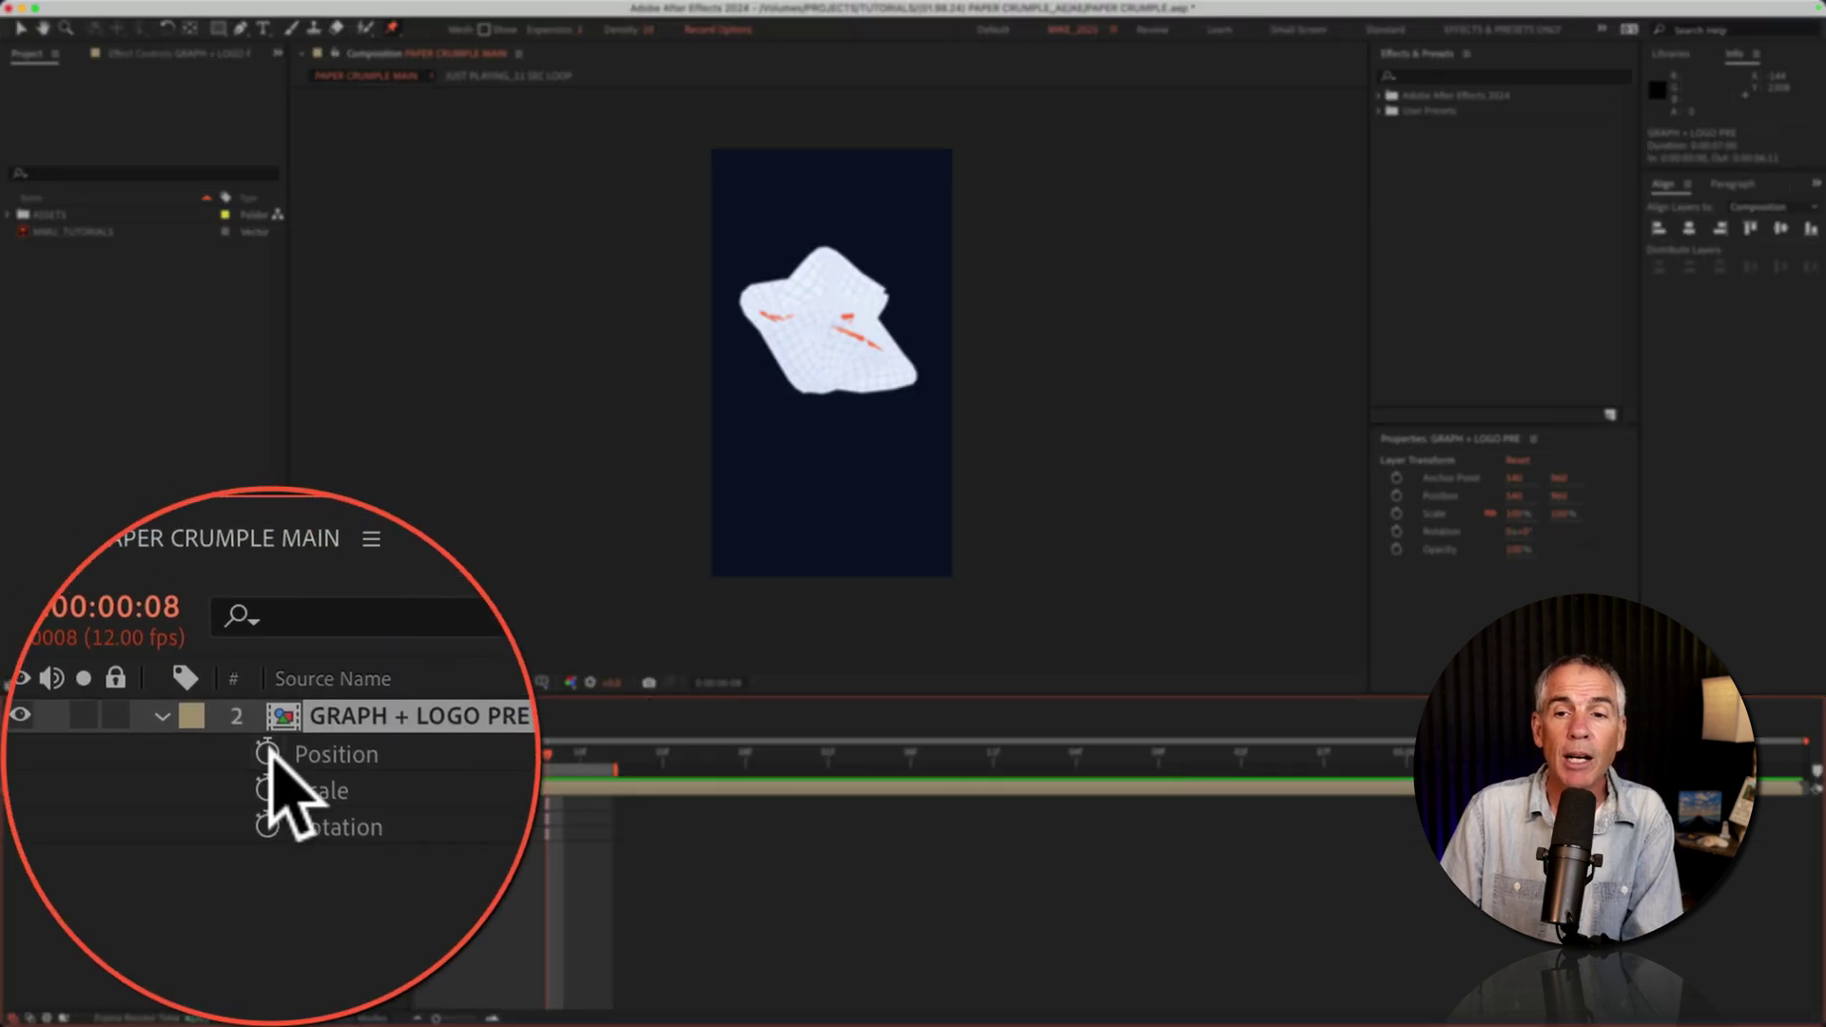
{"action": "left_click", "coordinate": [114, 834]}
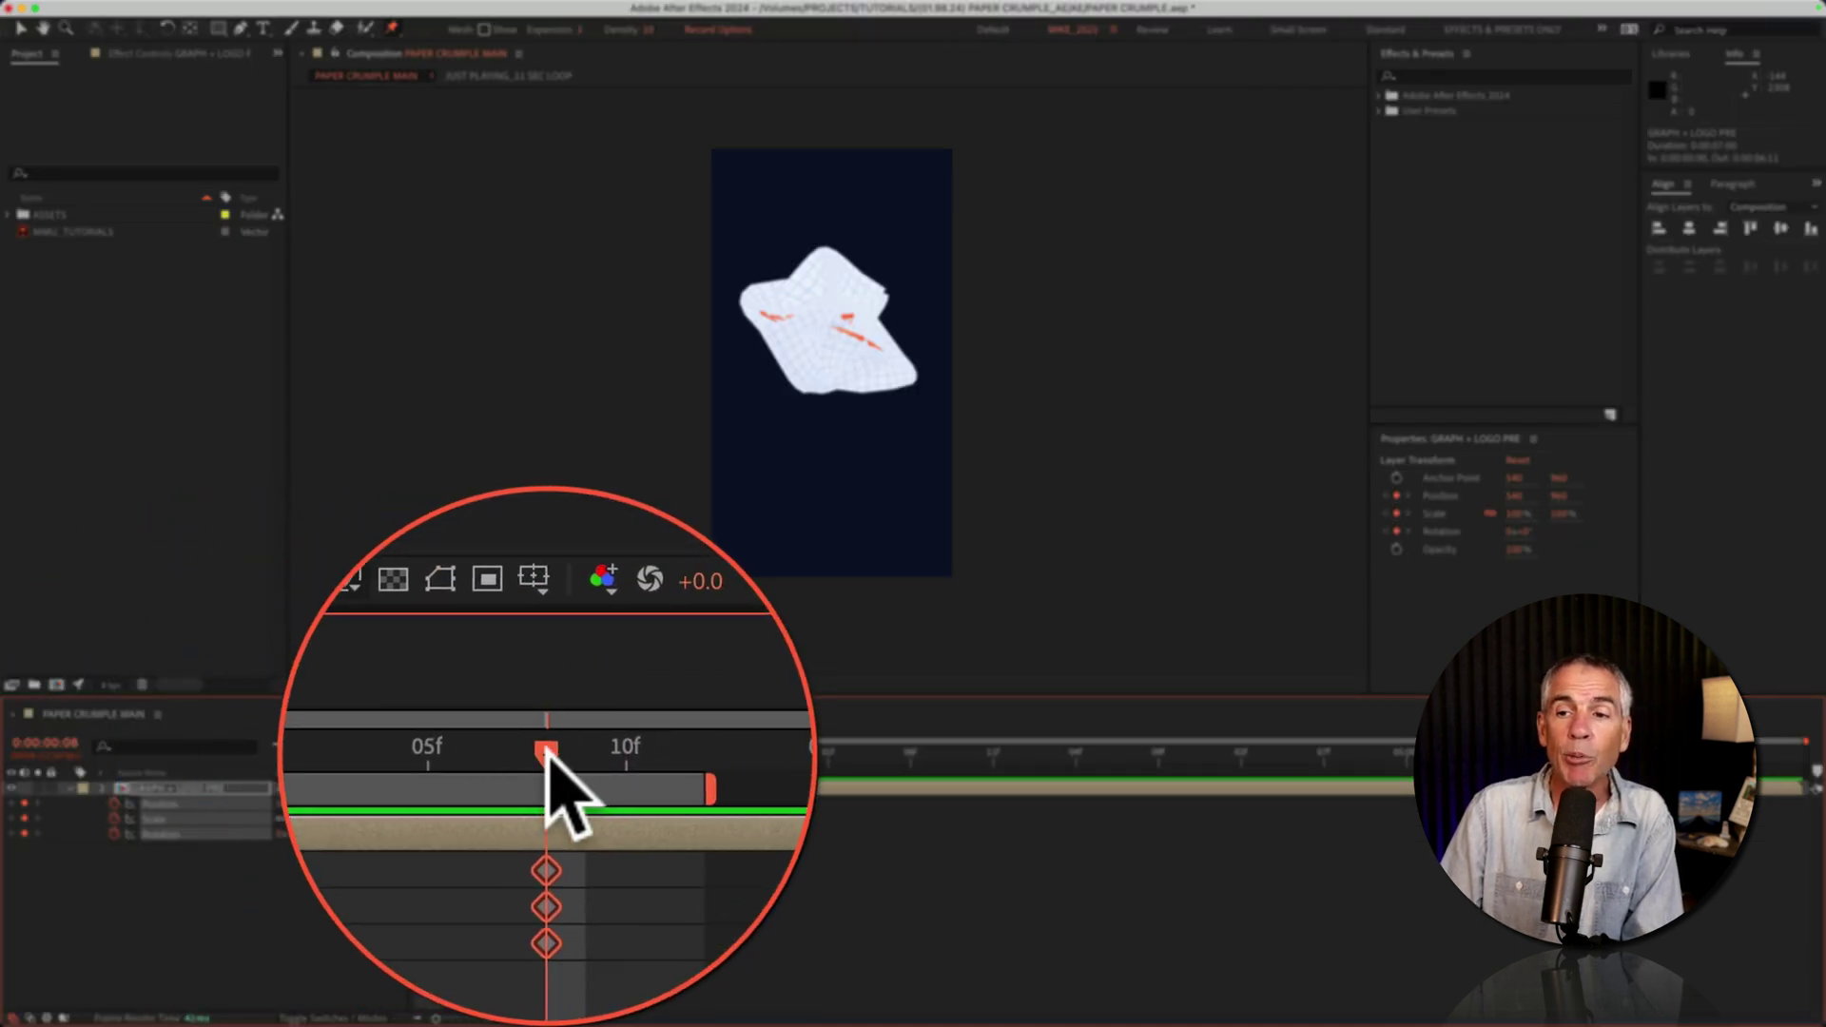
{"action": "left_click", "coordinate": [567, 754]}
Step: Later on, move the paper down to Y 2432, scale it to 60%, spin it, and select all keyframes
{"action": "left_click_drag", "start_coordinate": [584, 789], "coordinate": [603, 774]}
{"action": "key", "text": "Home"}
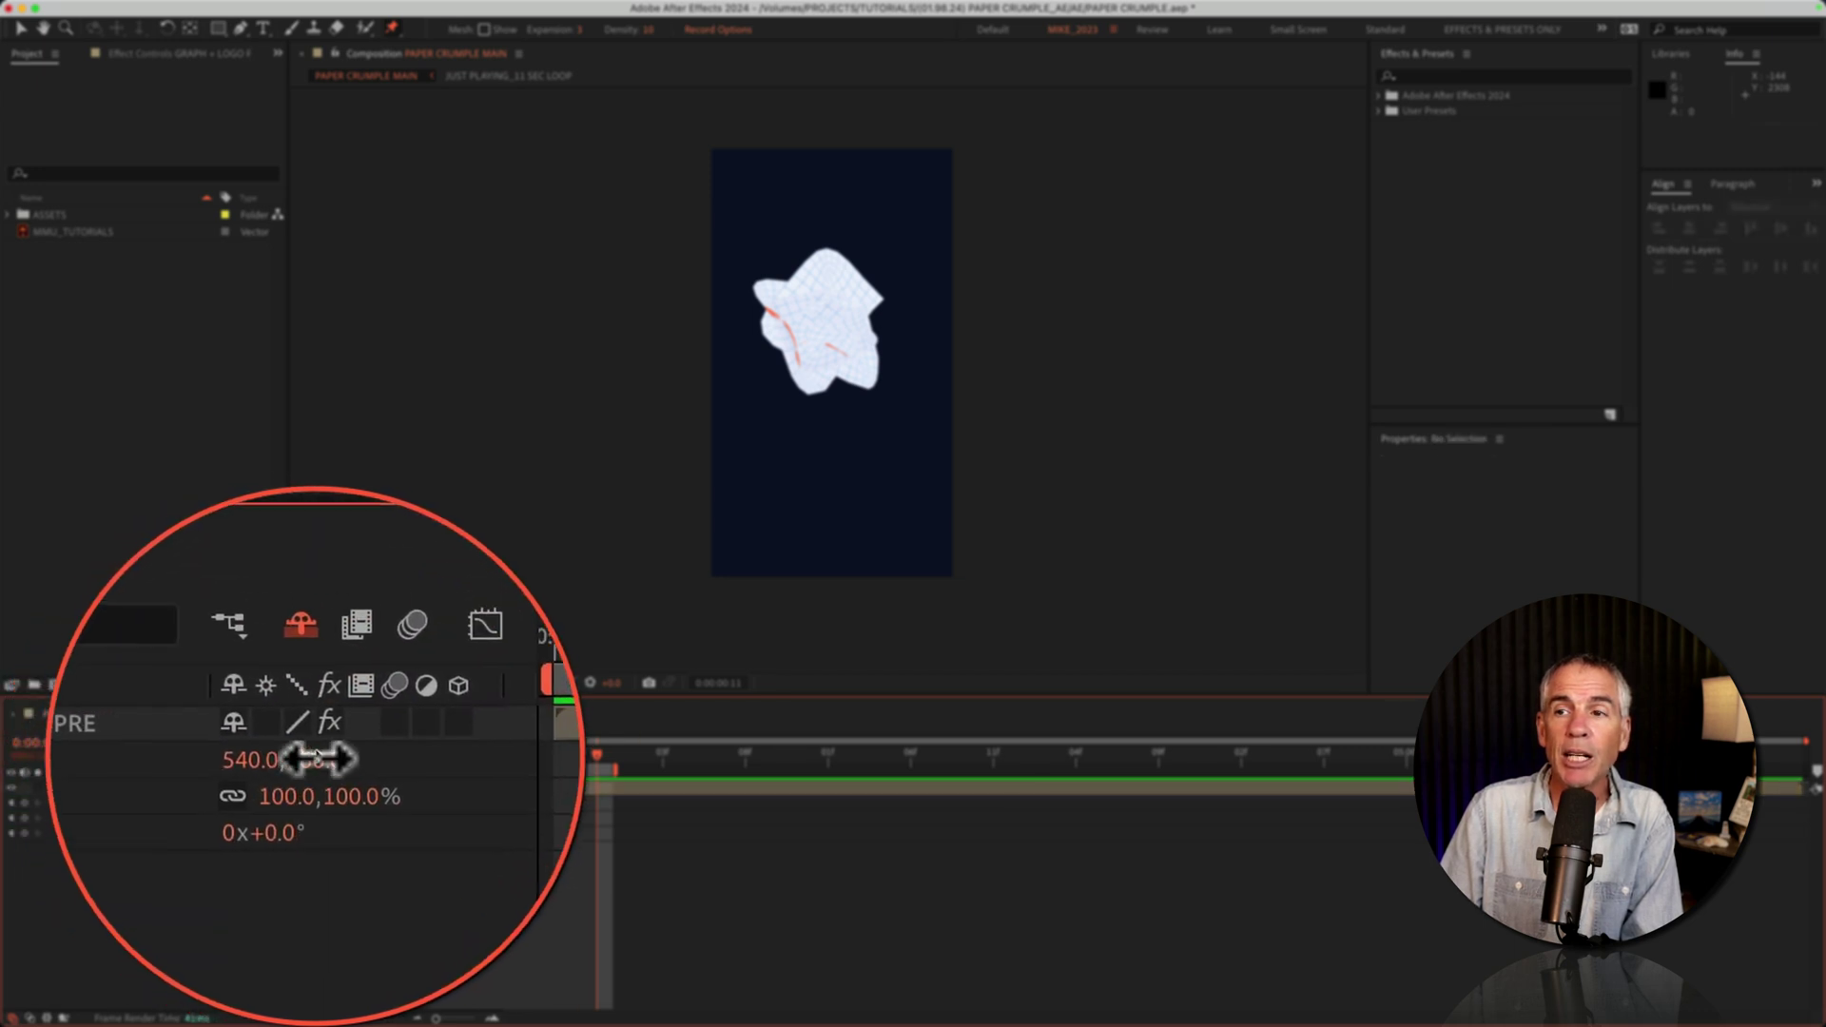
{"action": "left_click_drag", "start_coordinate": [285, 754], "coordinate": [786, 761]}
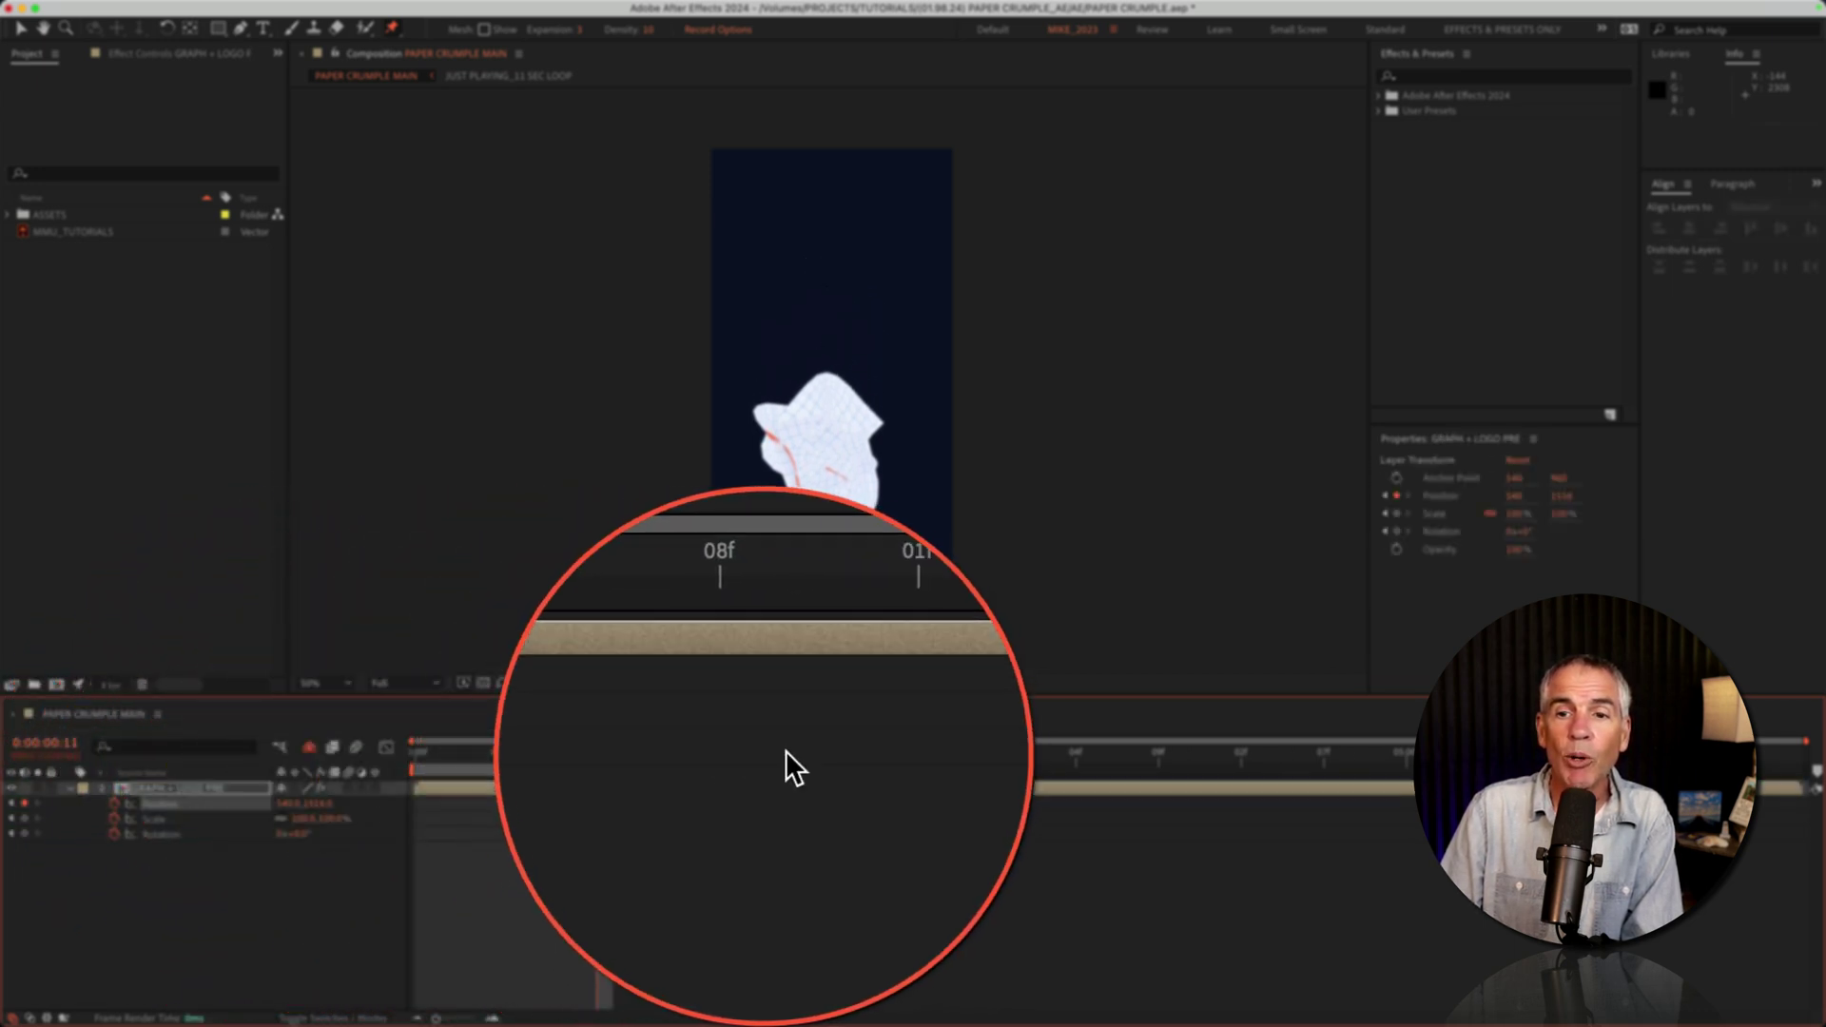
{"action": "left_click_drag", "start_coordinate": [297, 834], "coordinate": [970, 840]}
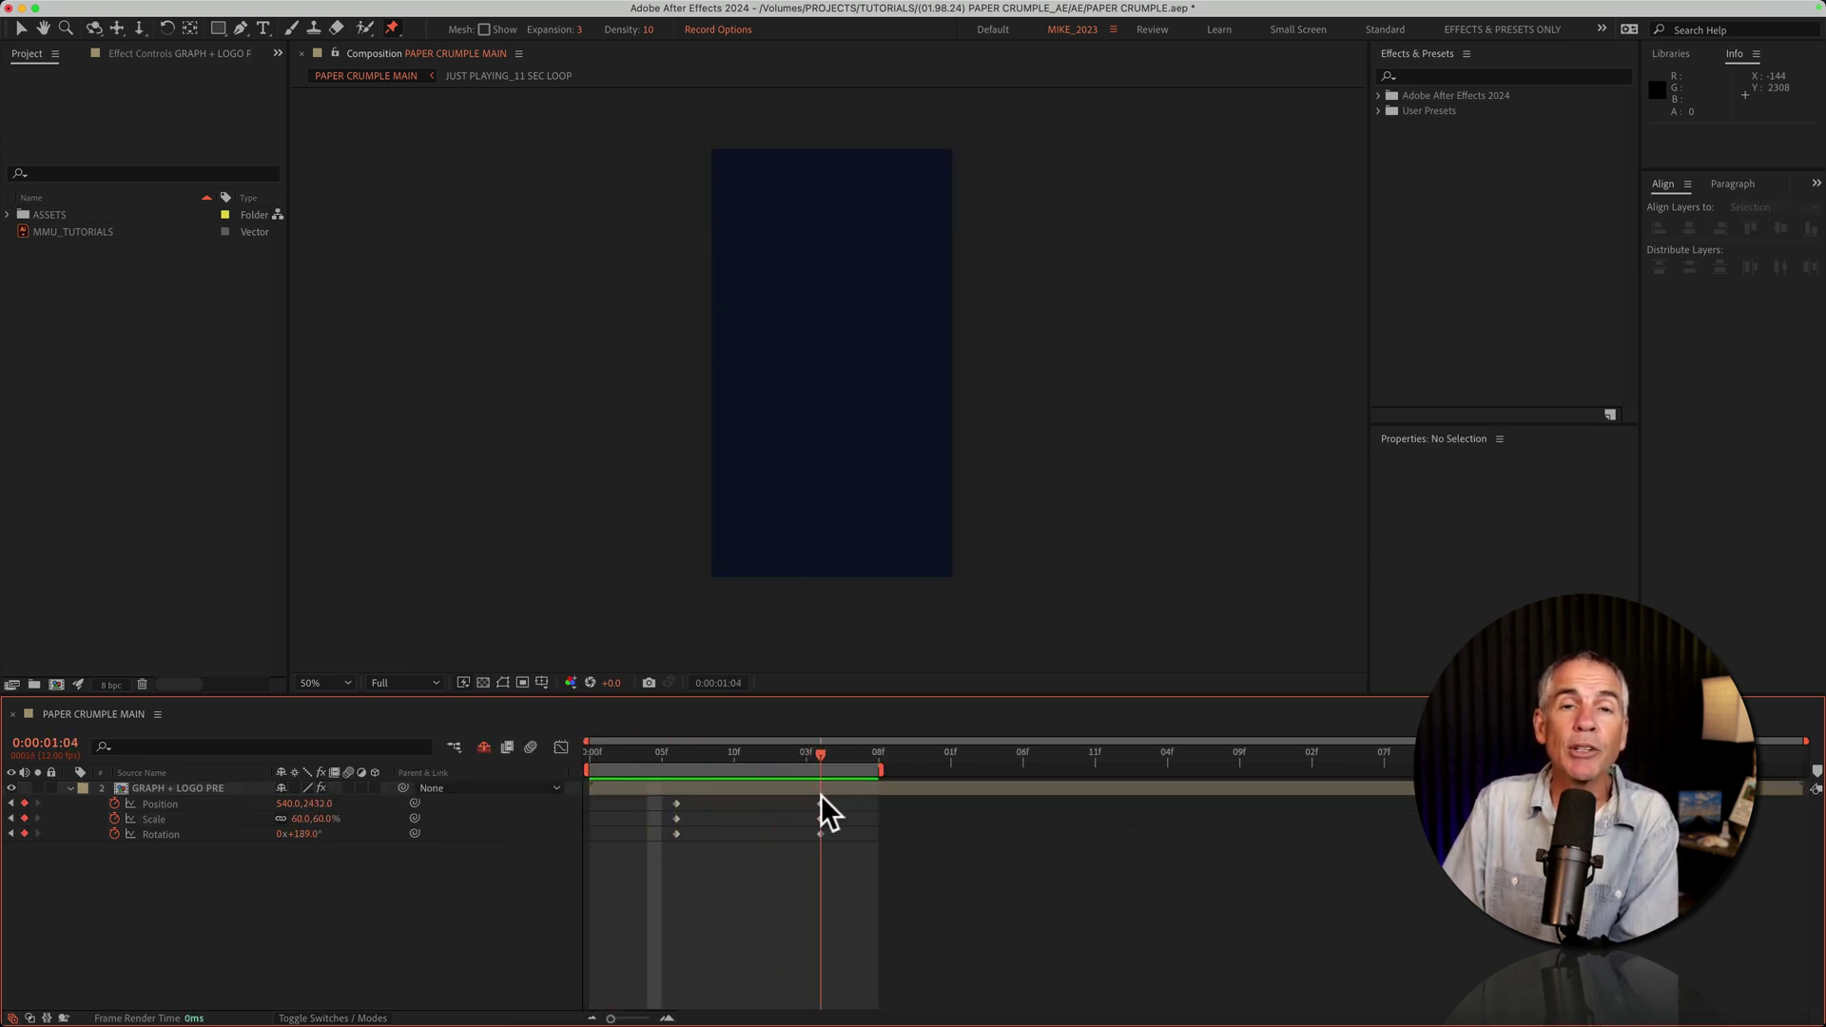
{"action": "left_click_drag", "start_coordinate": [825, 795], "coordinate": [646, 799]}
{"action": "left_click_drag", "start_coordinate": [833, 859], "coordinate": [591, 779]}
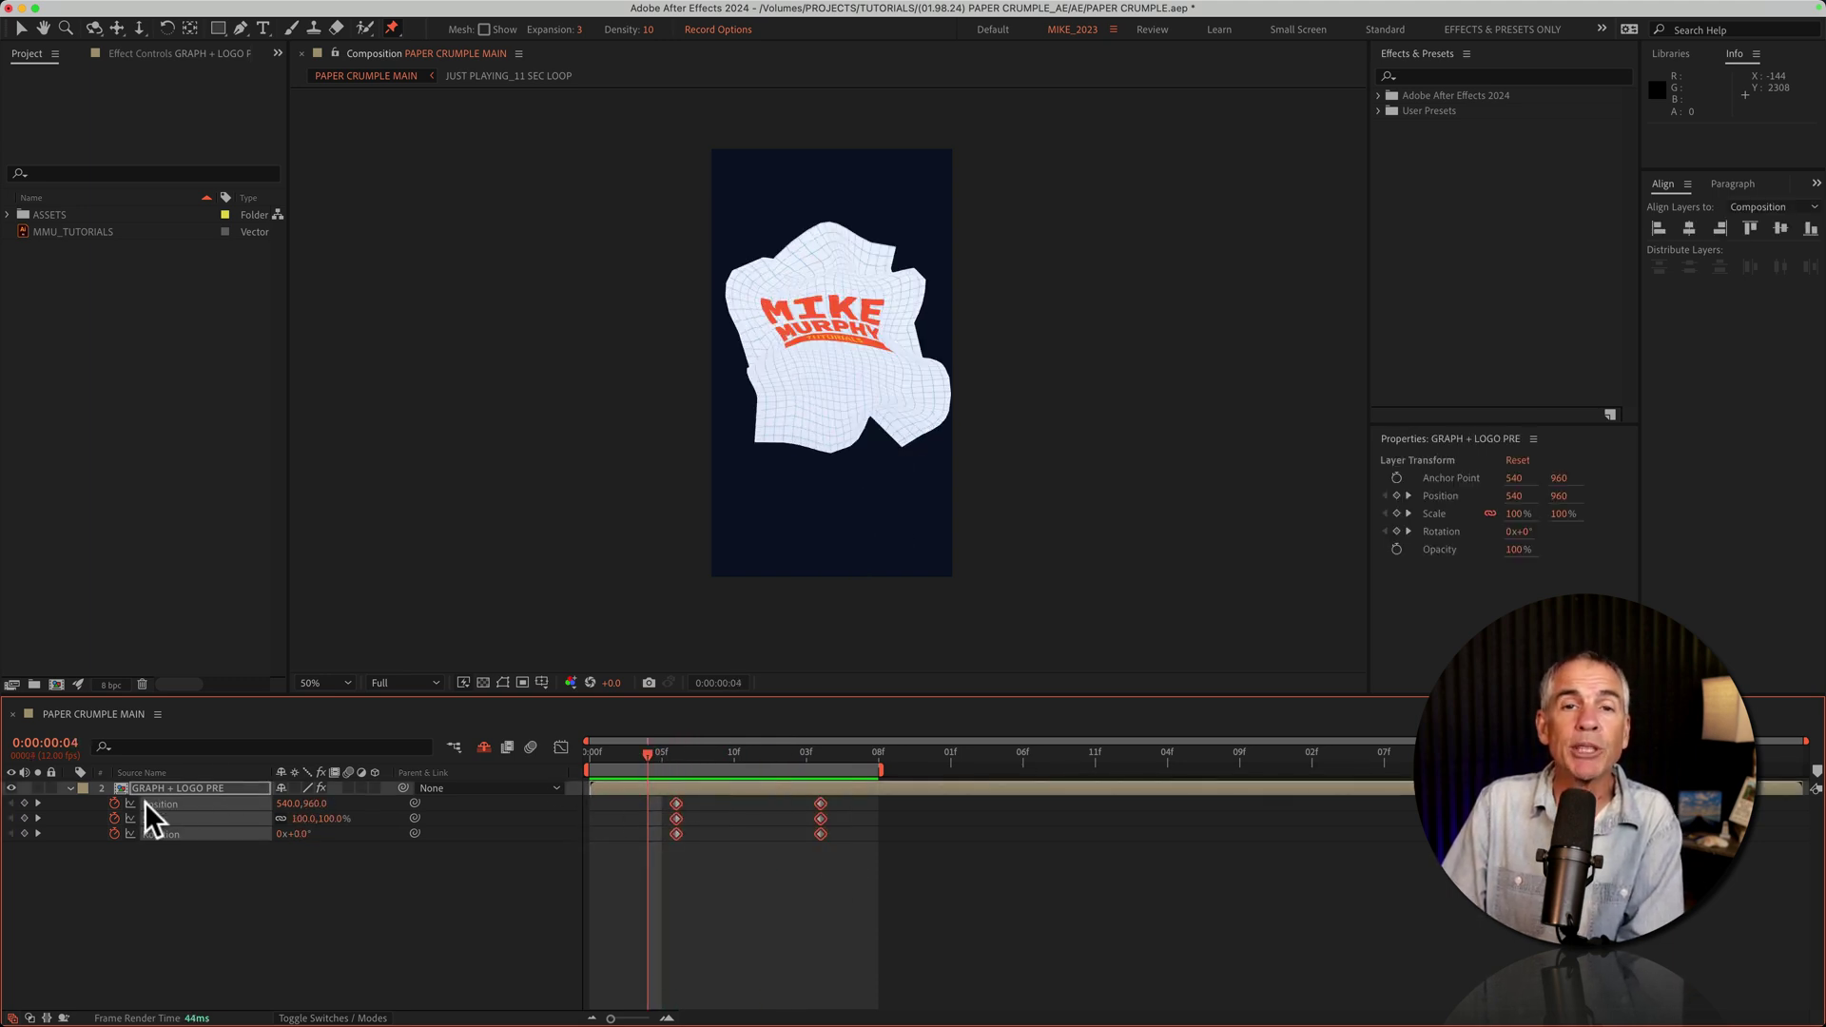
Step: Apply Easy Ease to the transform keyframes, preview the fly-off, and duplicate GRAPH + LOGO PRE
{"action": "key", "text": "F9"}
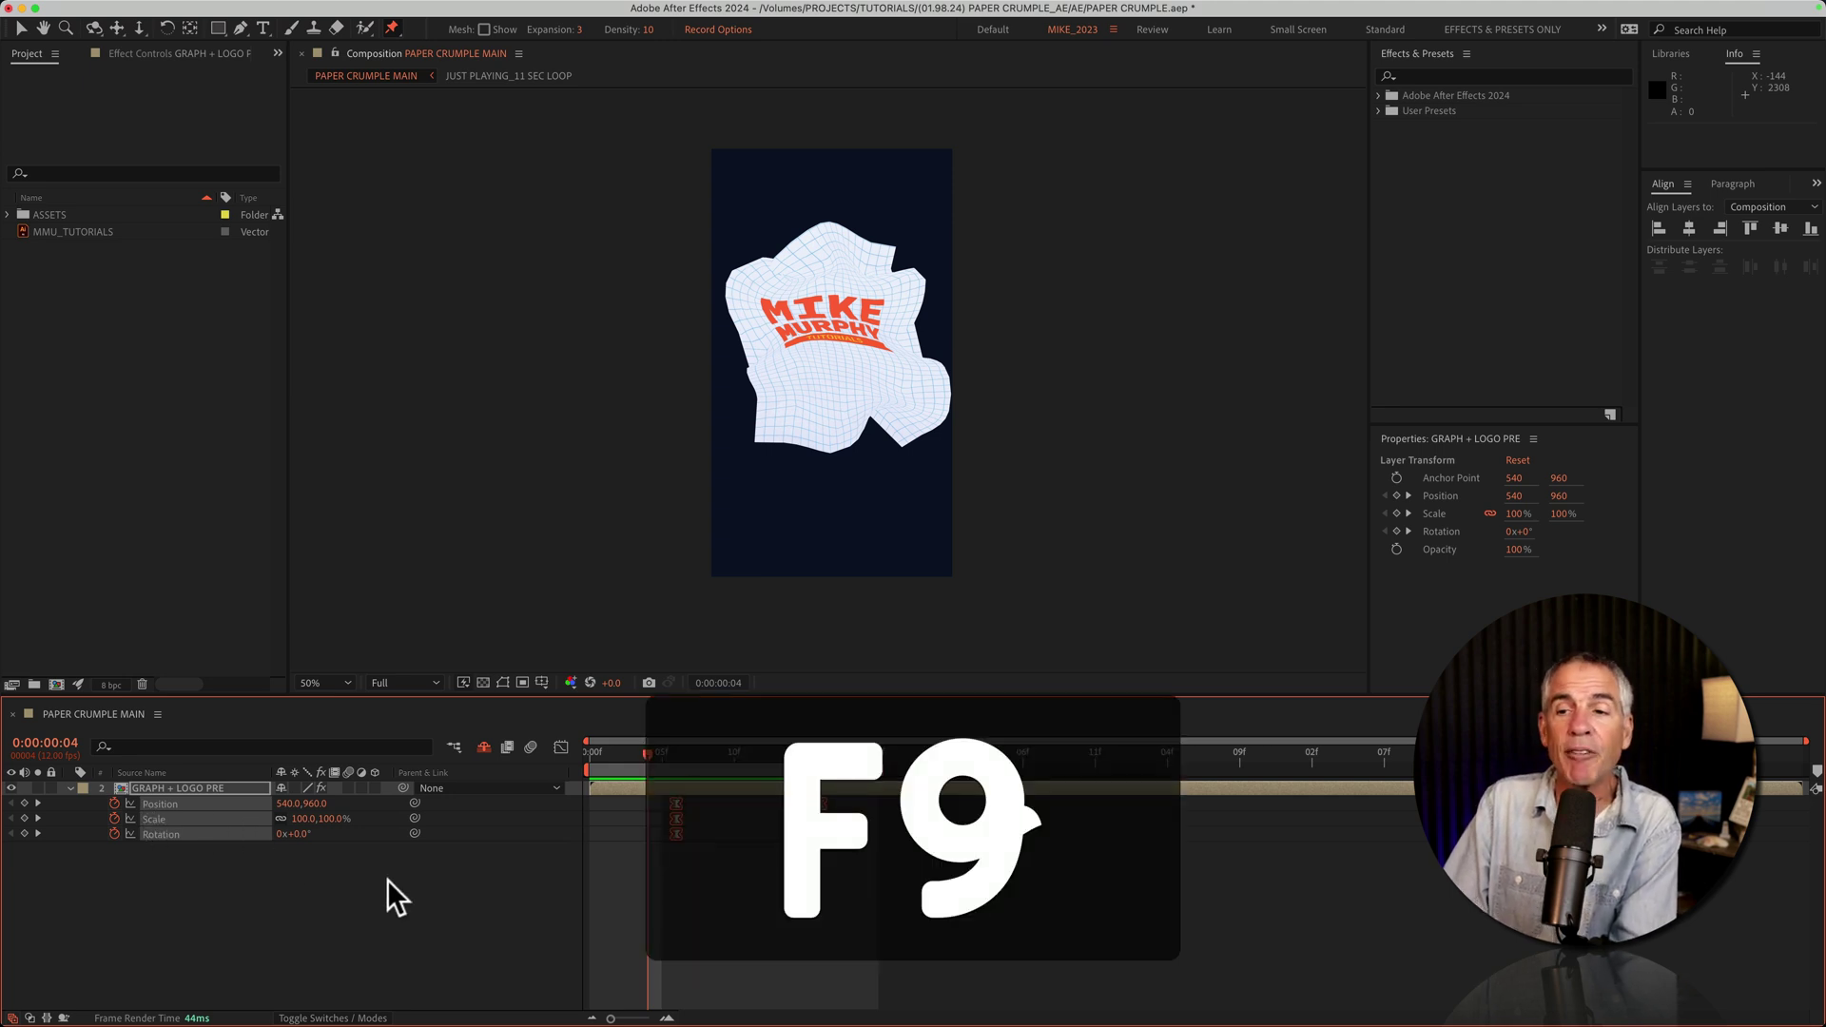
{"action": "key", "text": "space"}
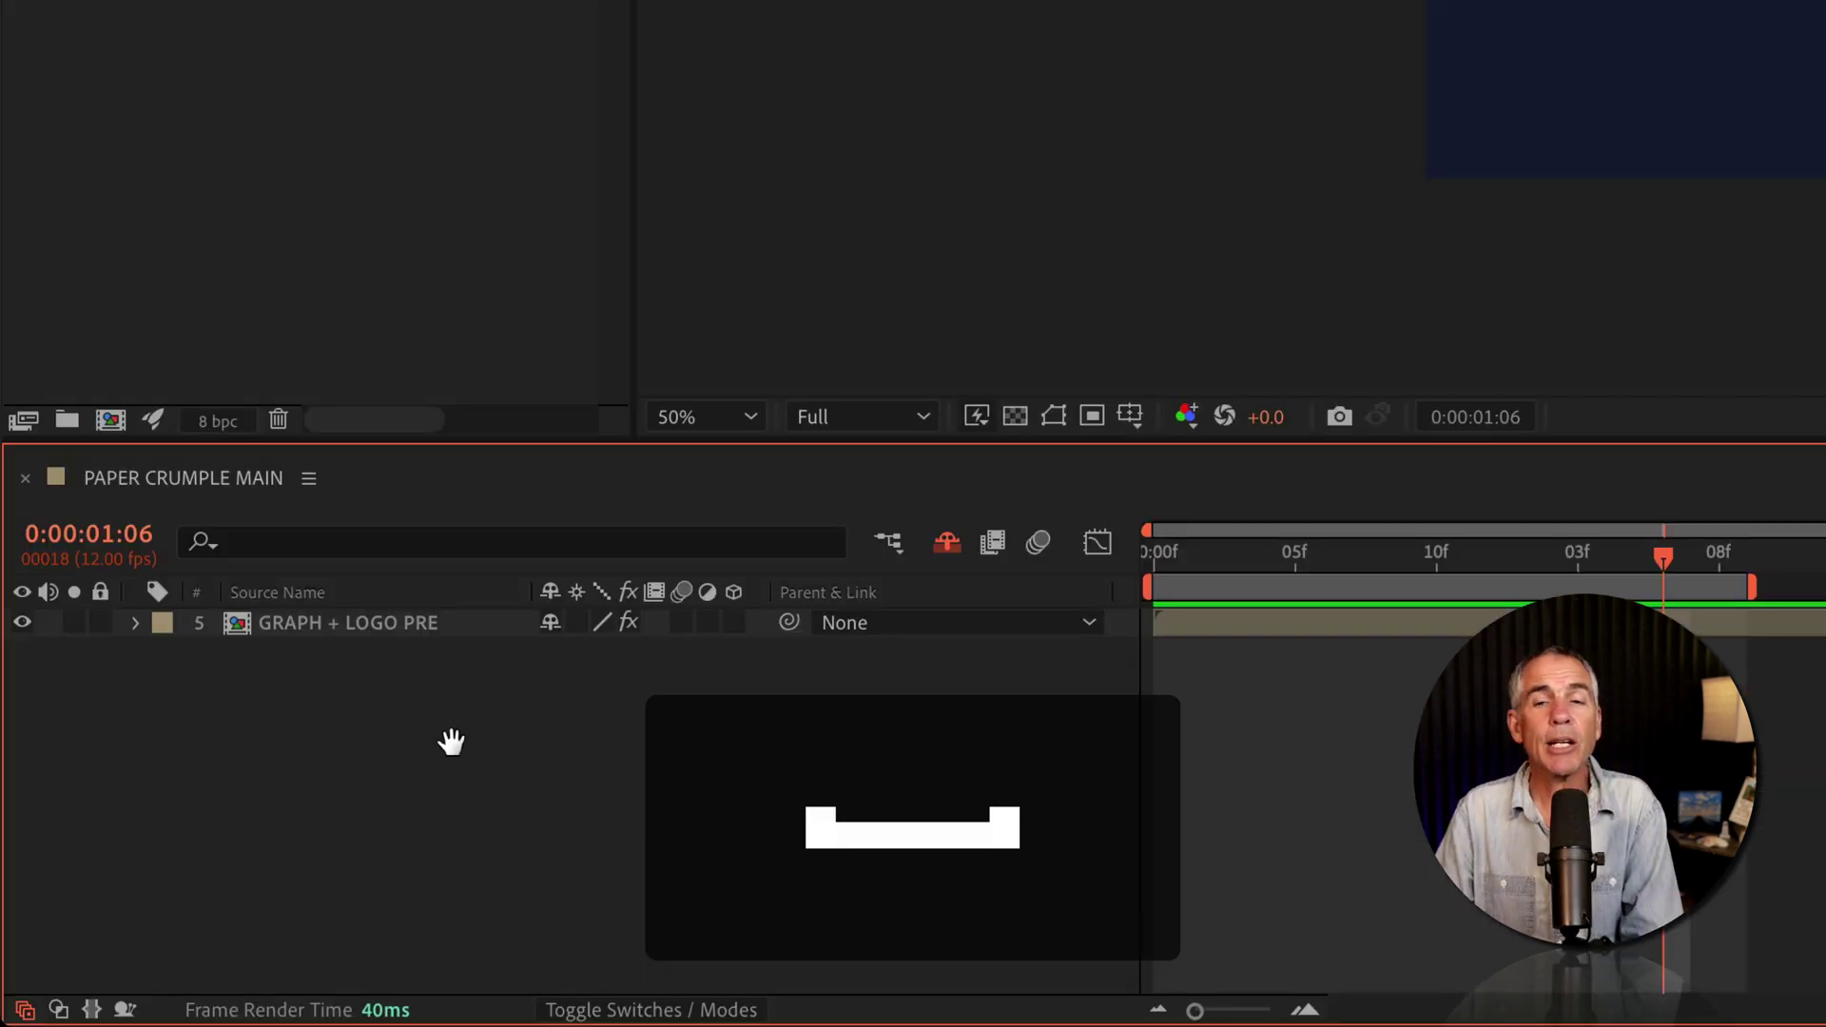
{"action": "key", "text": "space"}
{"action": "left_click", "coordinate": [339, 620]}
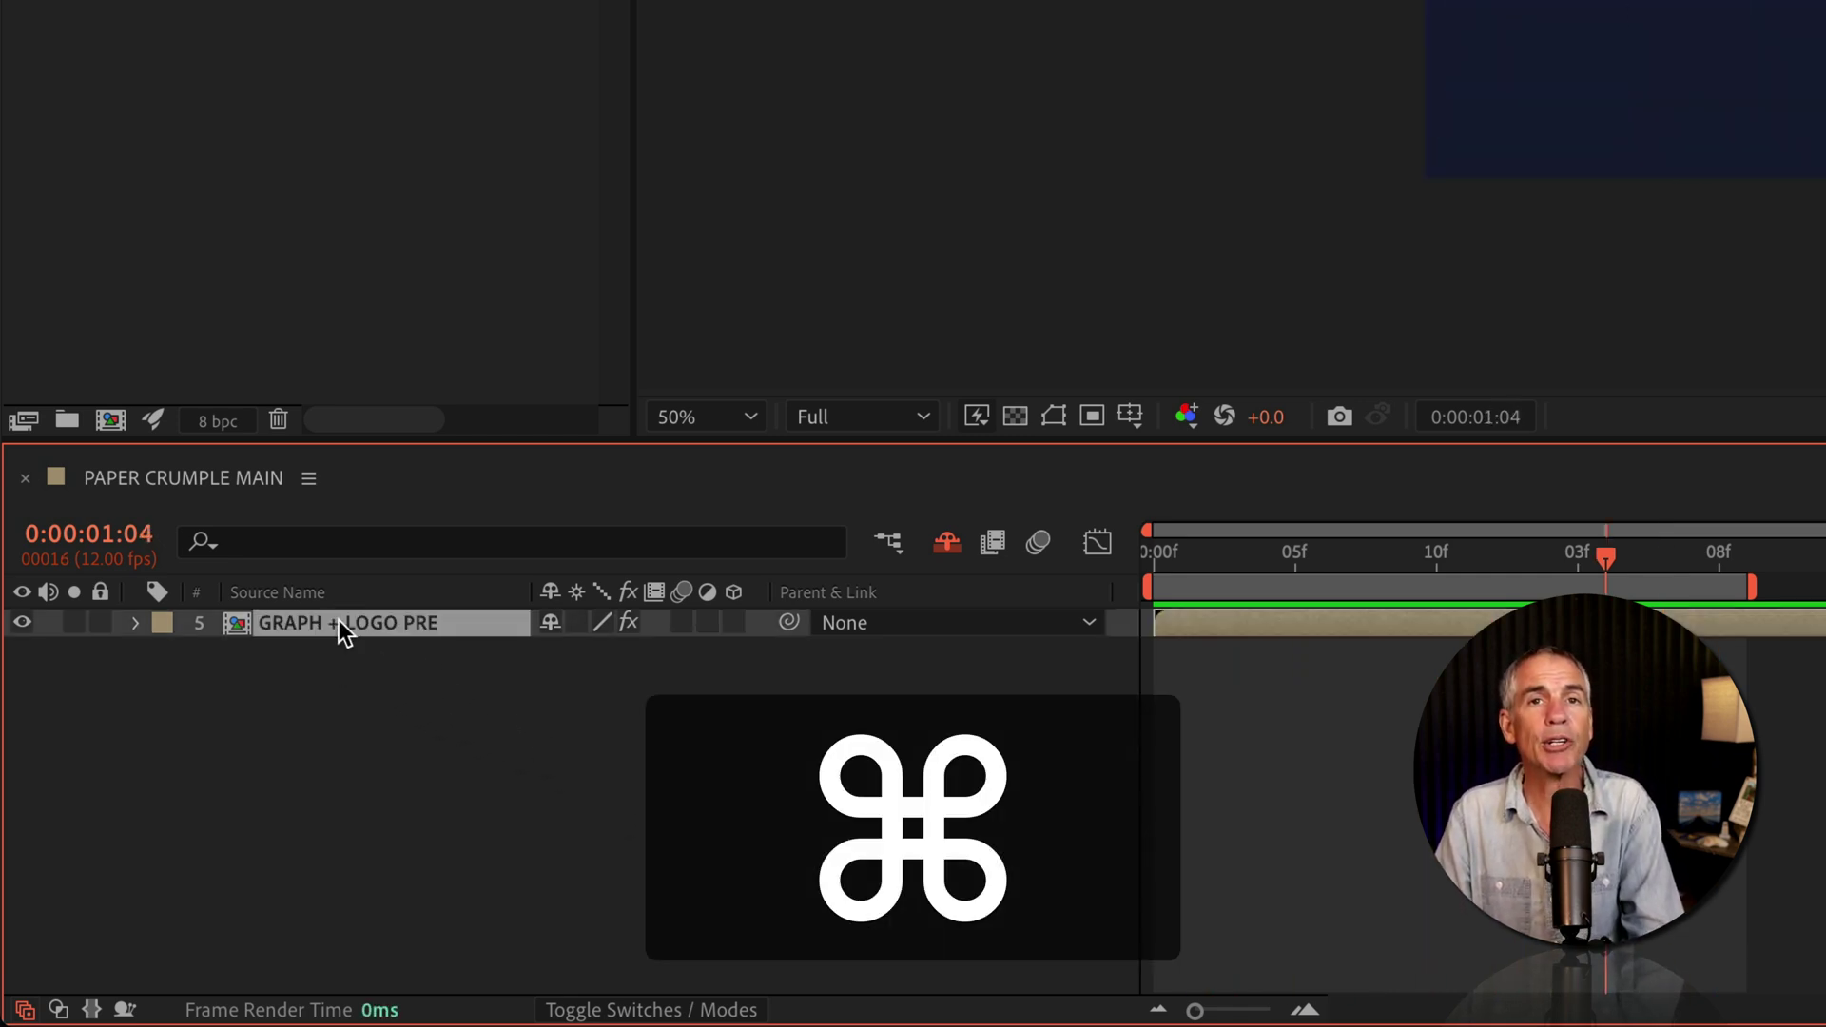
{"action": "key", "text": "super+d"}
Step: Time-reverse the copied paper layer so its puppet pin animation plays backwards
{"action": "key", "text": "u"}
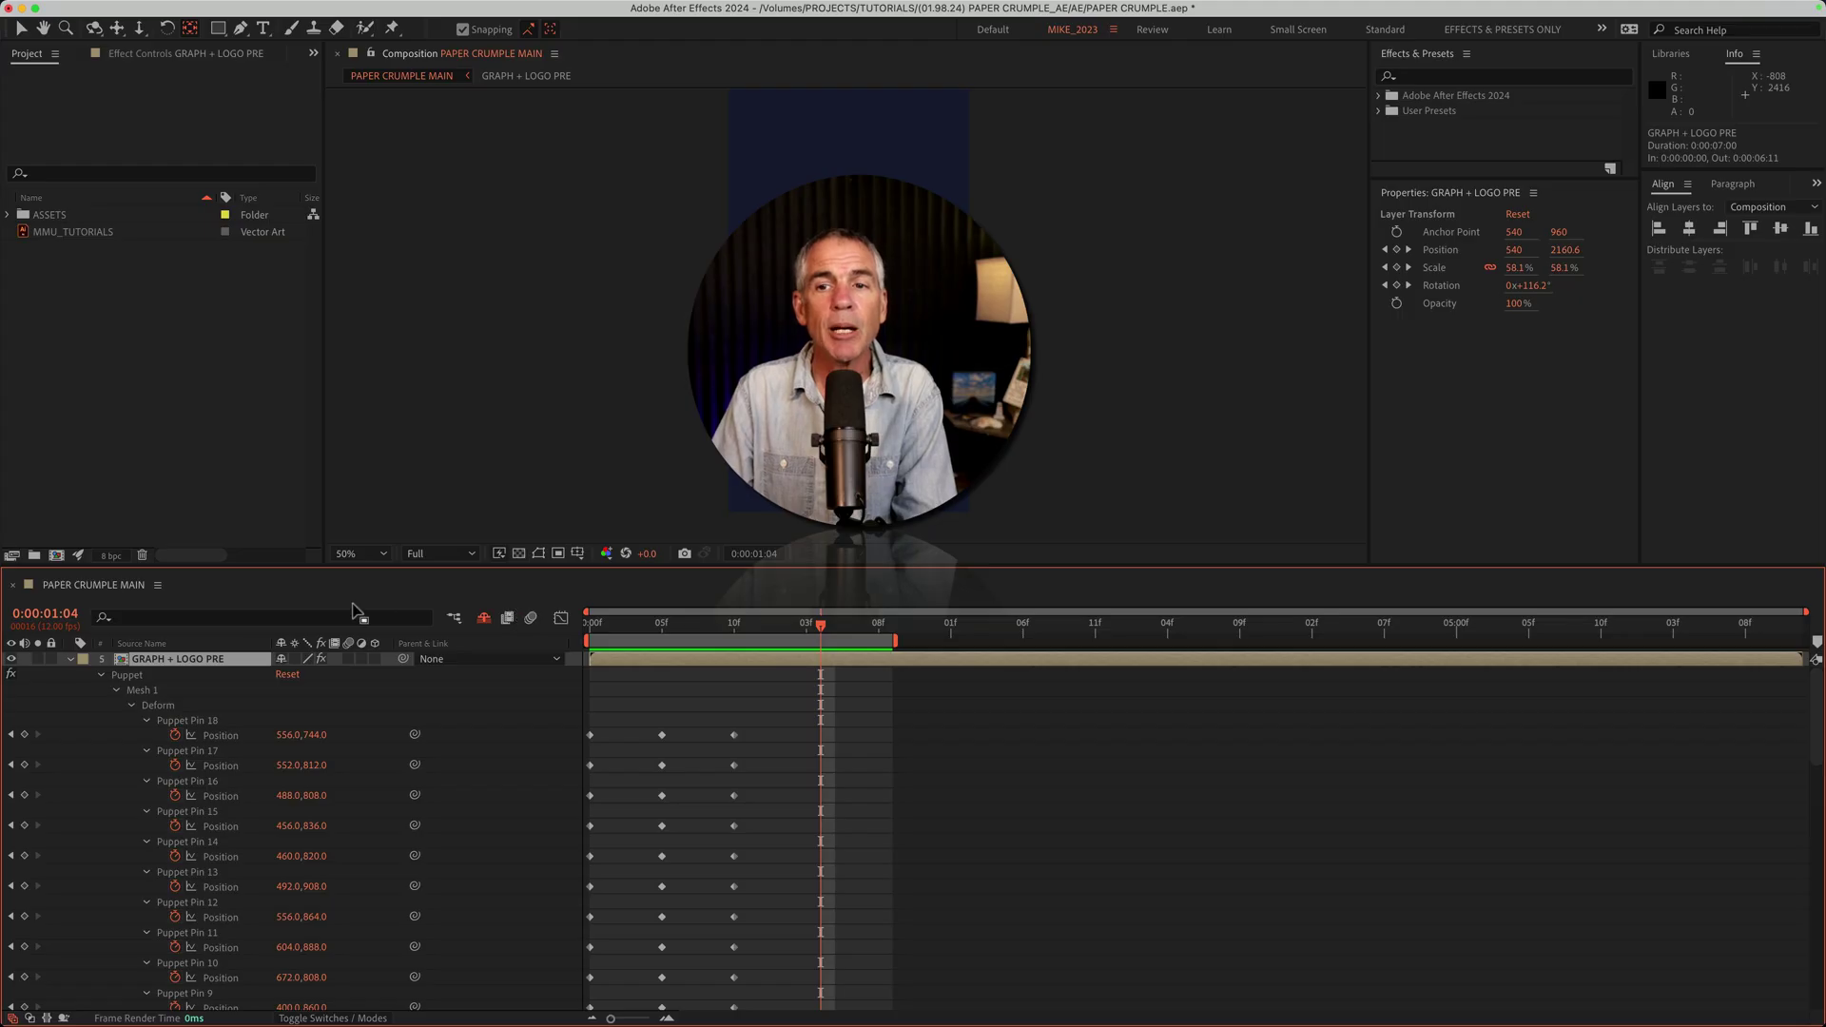
{"action": "right_click", "coordinate": [176, 658]}
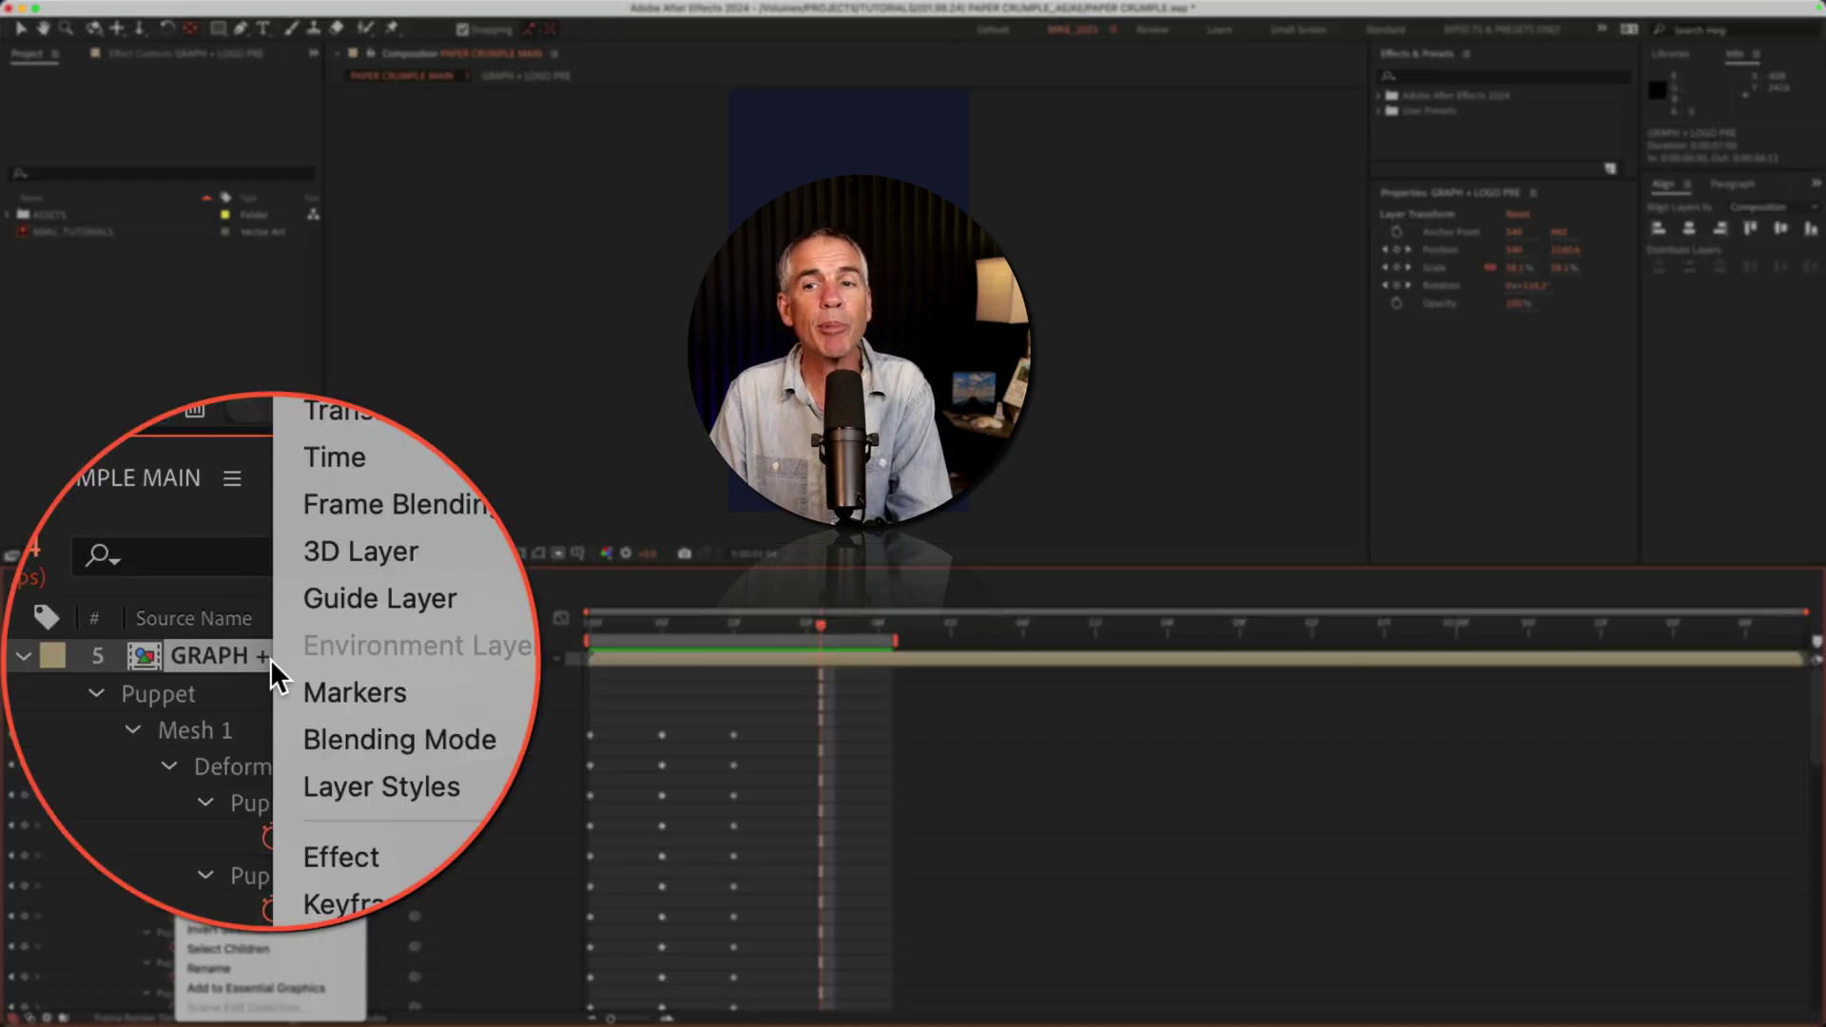
{"action": "mouse_move", "coordinate": [270, 574]}
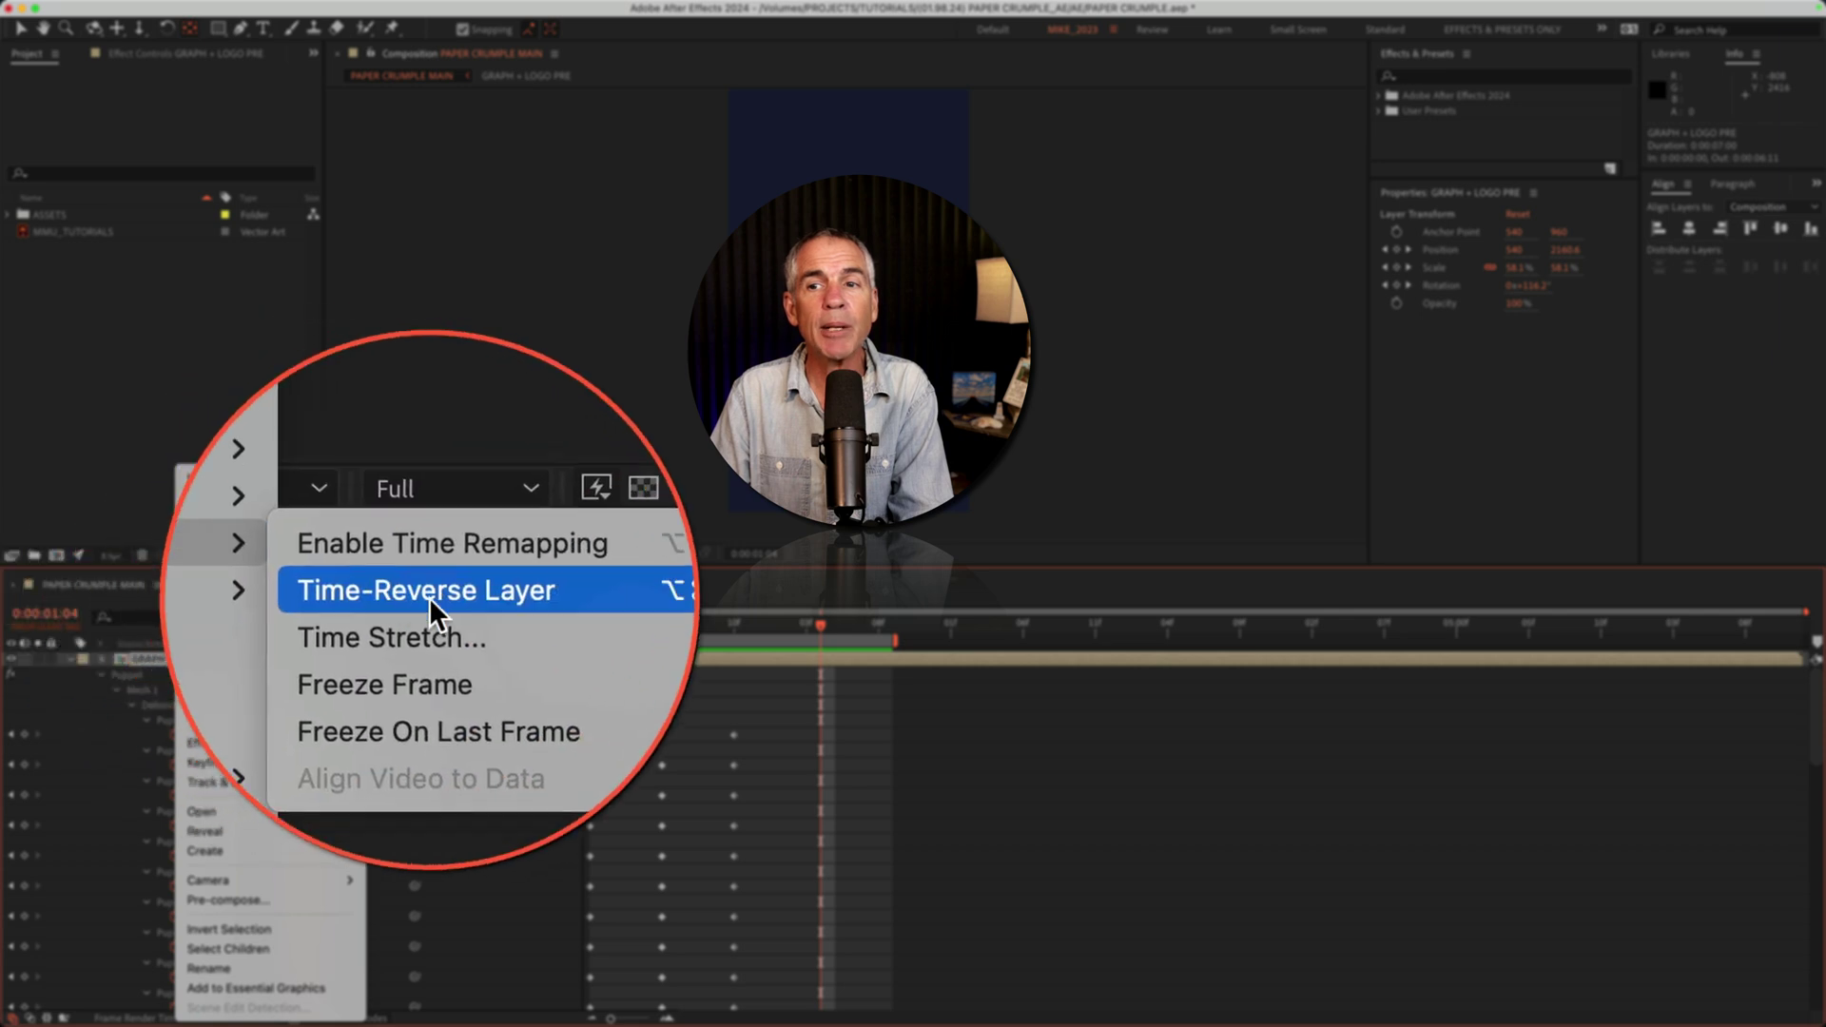
{"action": "left_click", "coordinate": [498, 594]}
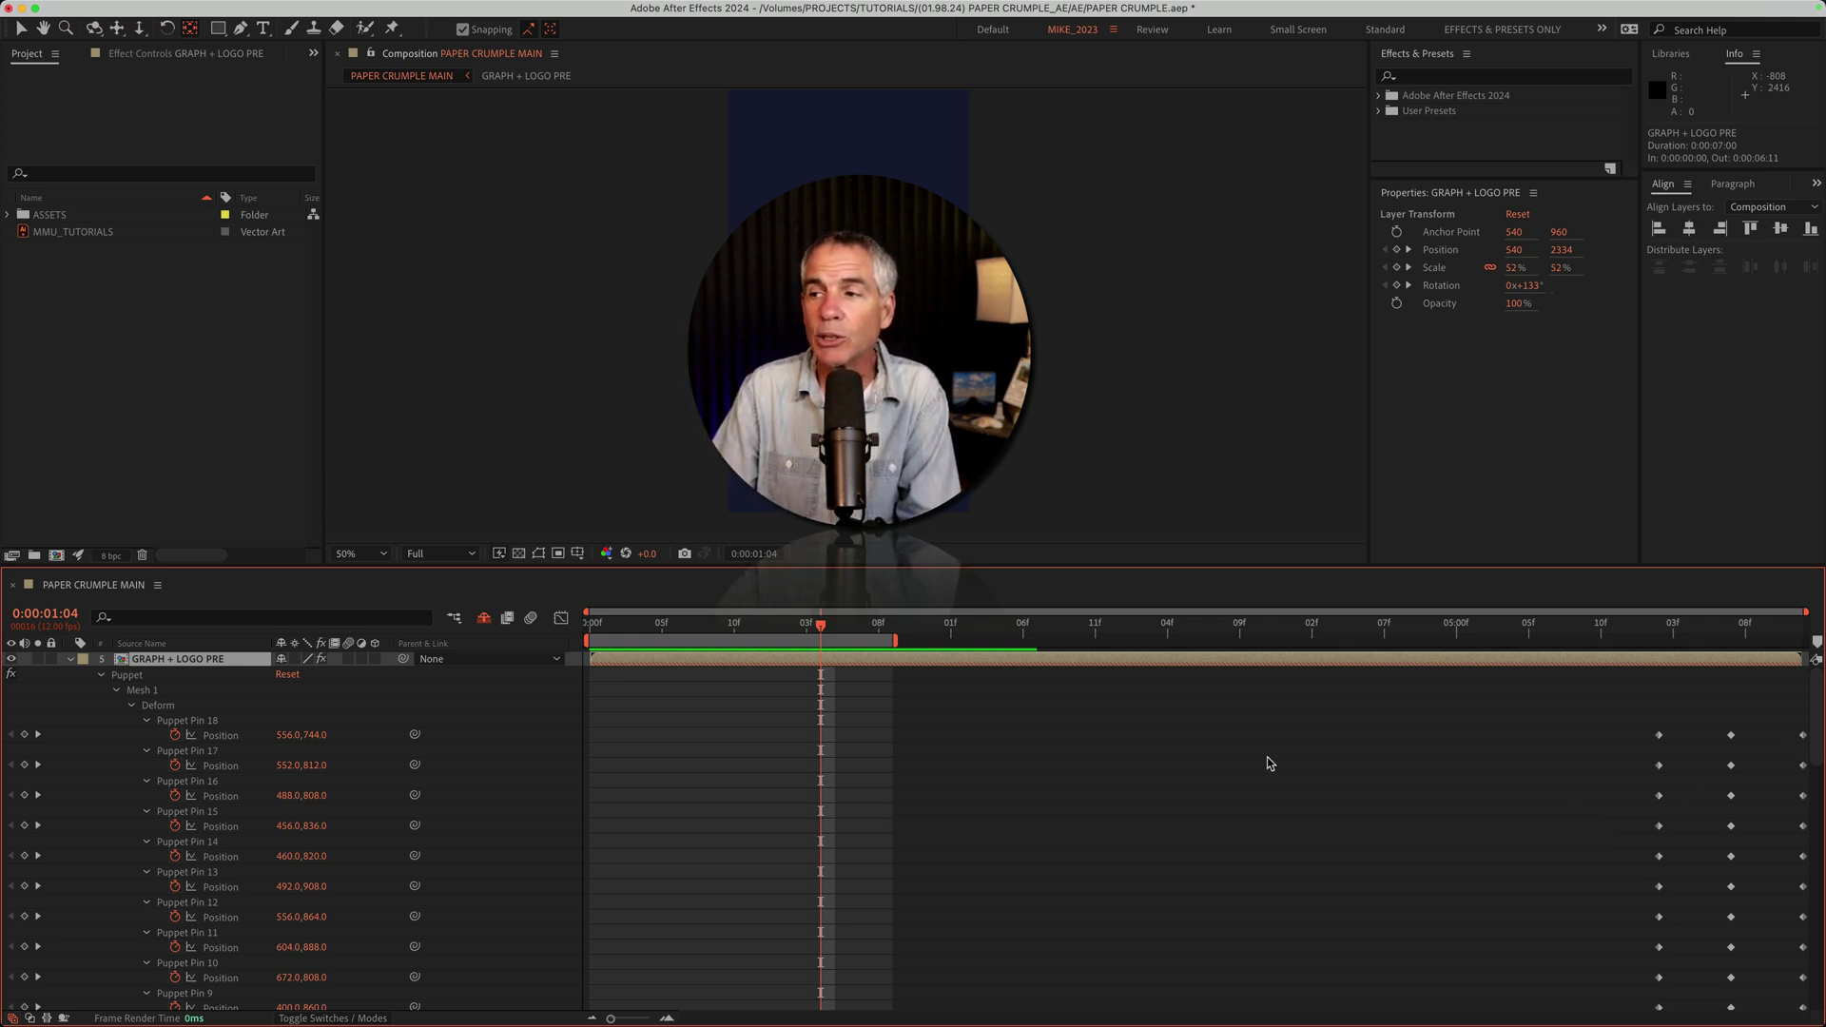
Step: Slide the reversed layer's keyframes earlier and preview the paper flying back and uncrumpling
{"action": "left_click_drag", "start_coordinate": [1293, 701], "coordinate": [1807, 1010]}
{"action": "left_click_drag", "start_coordinate": [1814, 658], "coordinate": [1106, 918]}
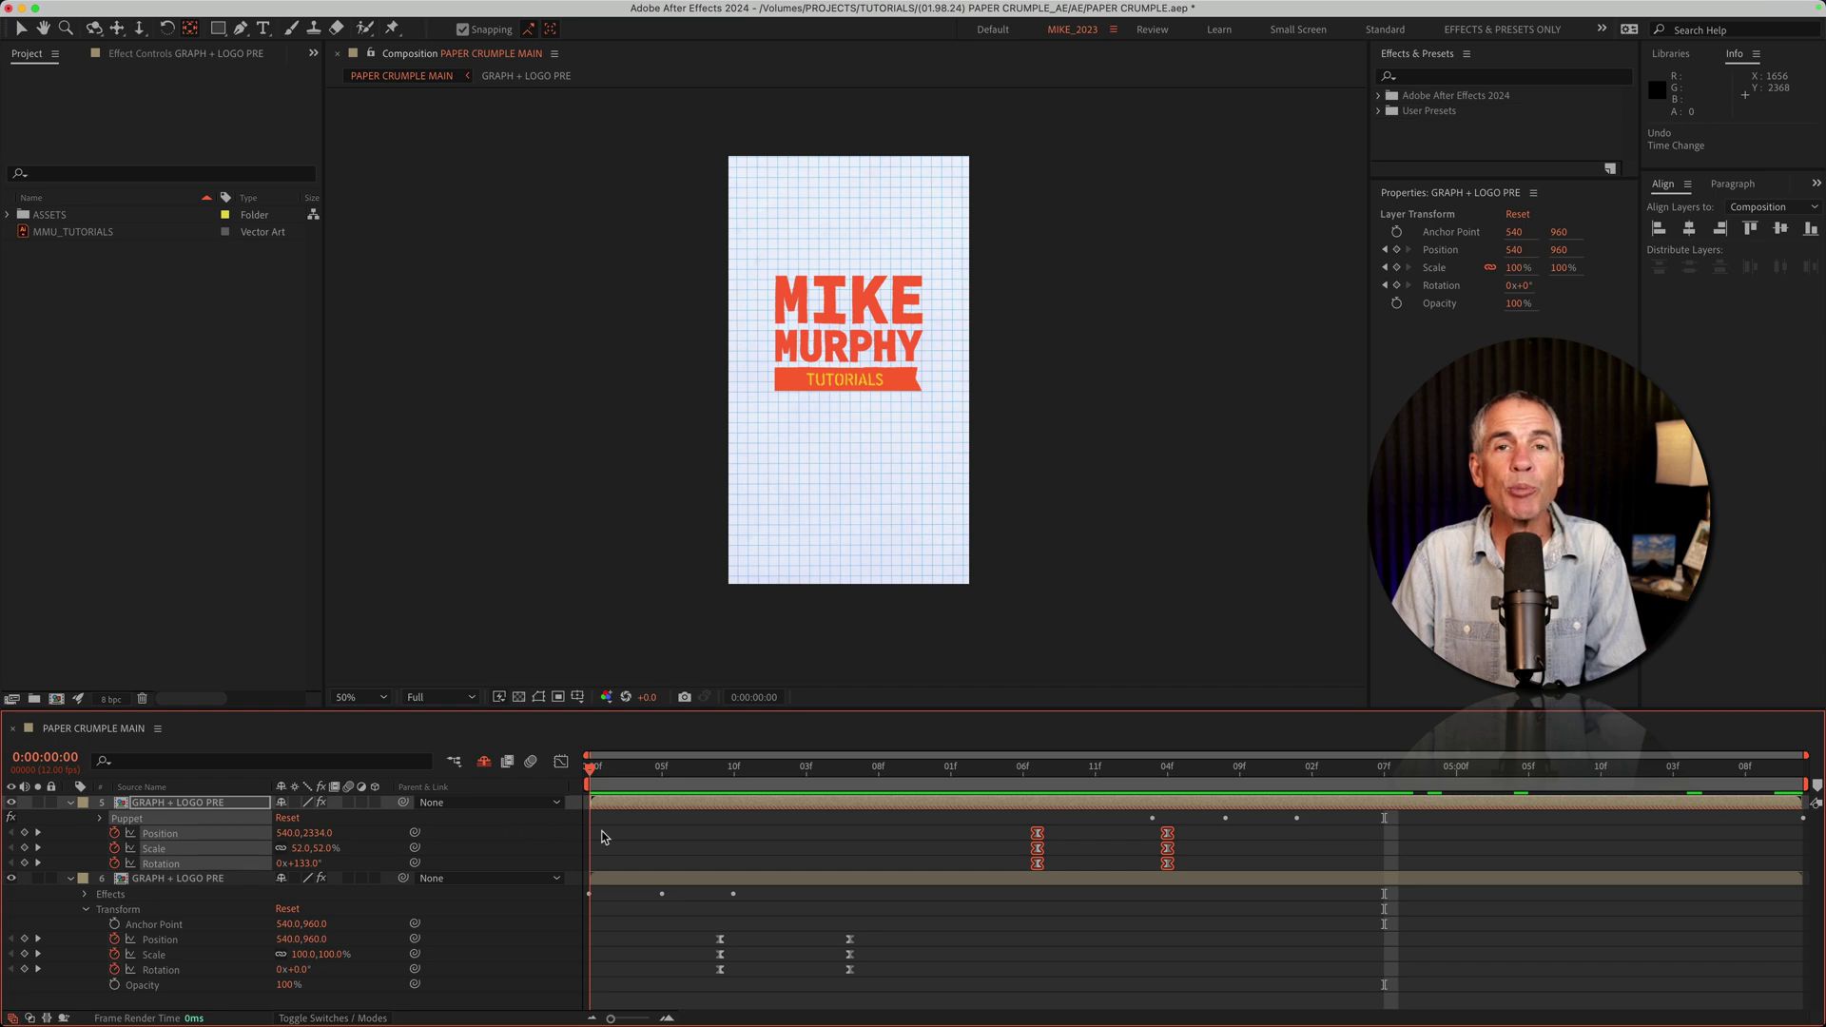
{"action": "key", "text": "space"}
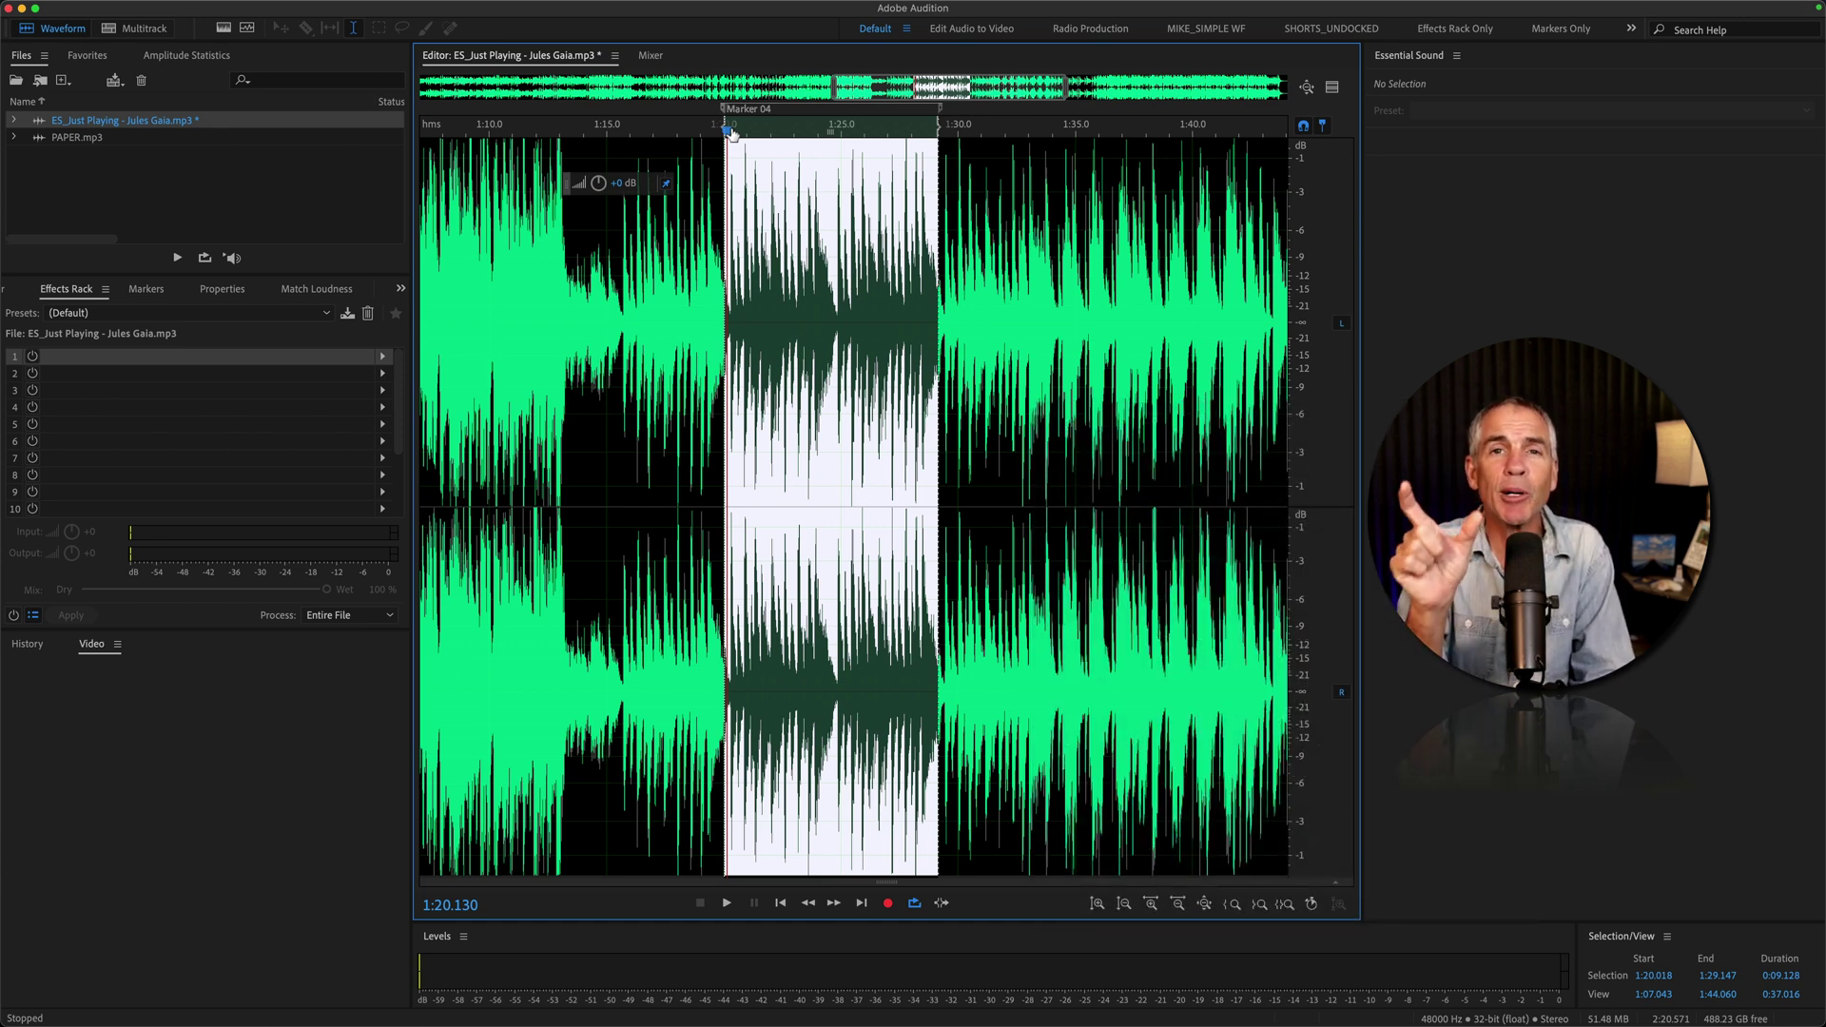
Step: Audition the selected music stretch, then load PAPER.mp3 into the waveform editor
{"action": "key", "text": "space"}
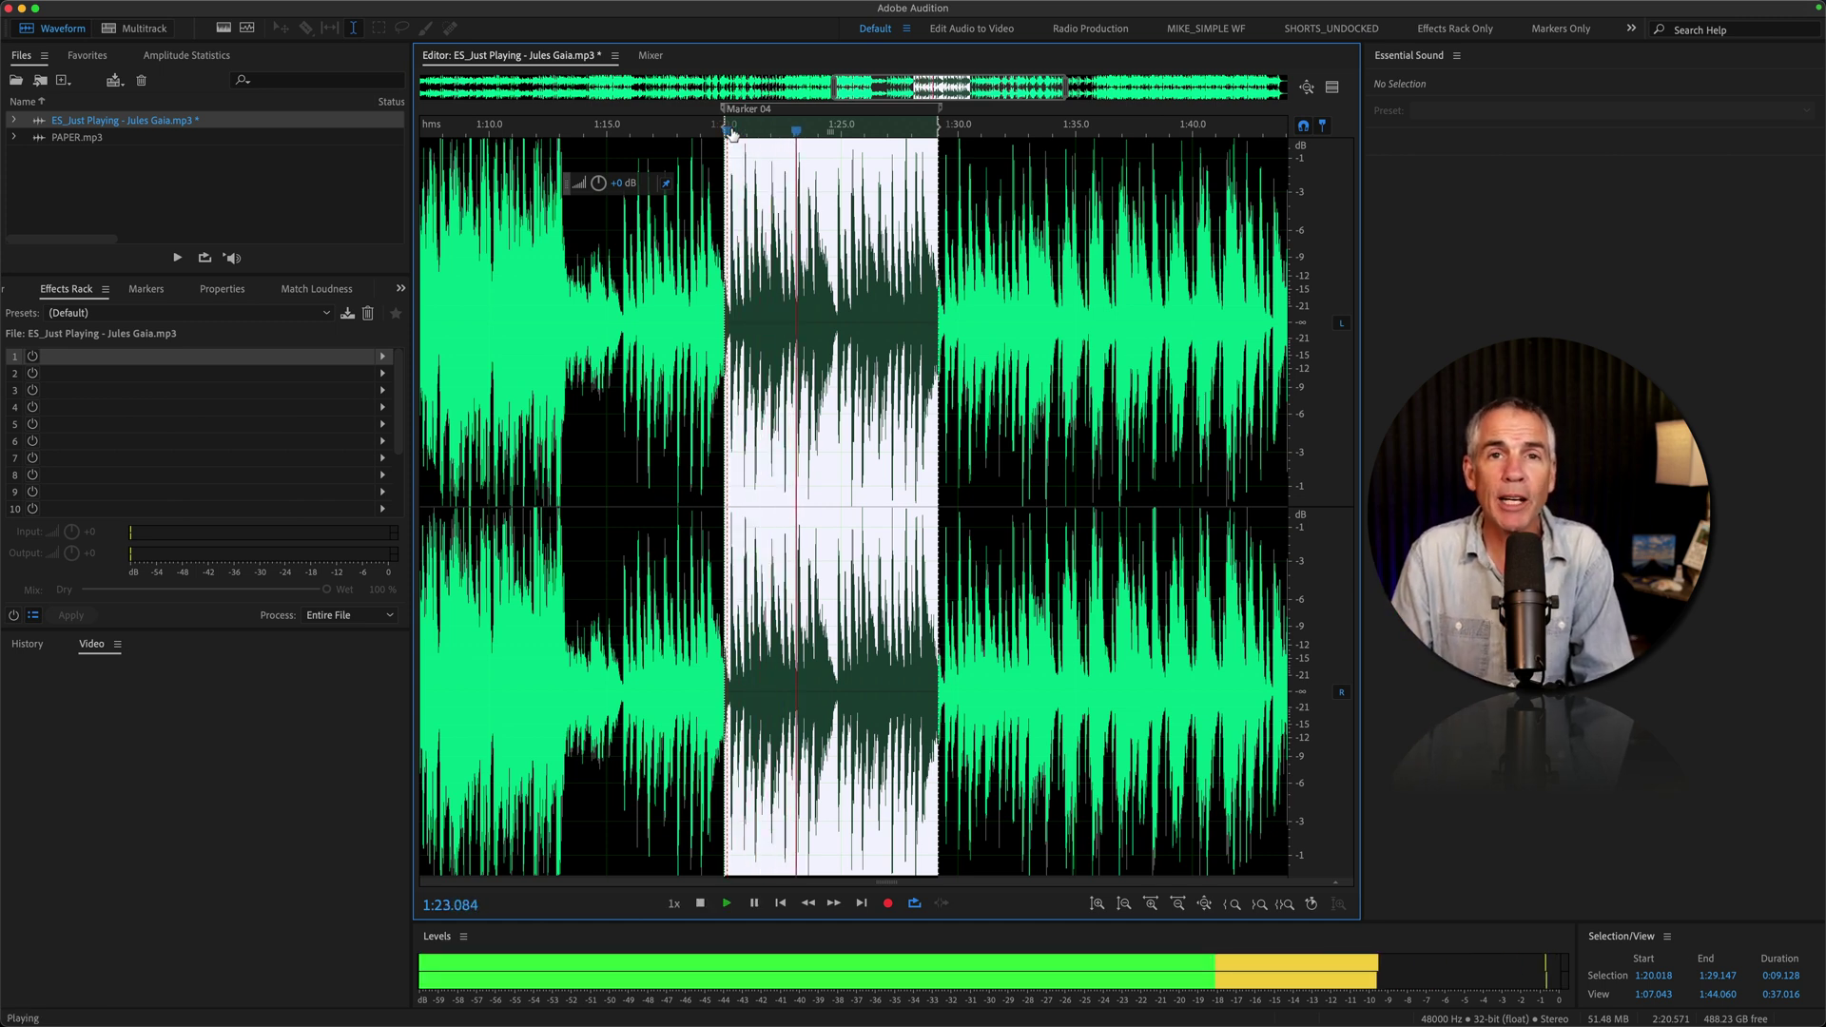
{"action": "double_click", "coordinate": [213, 137]}
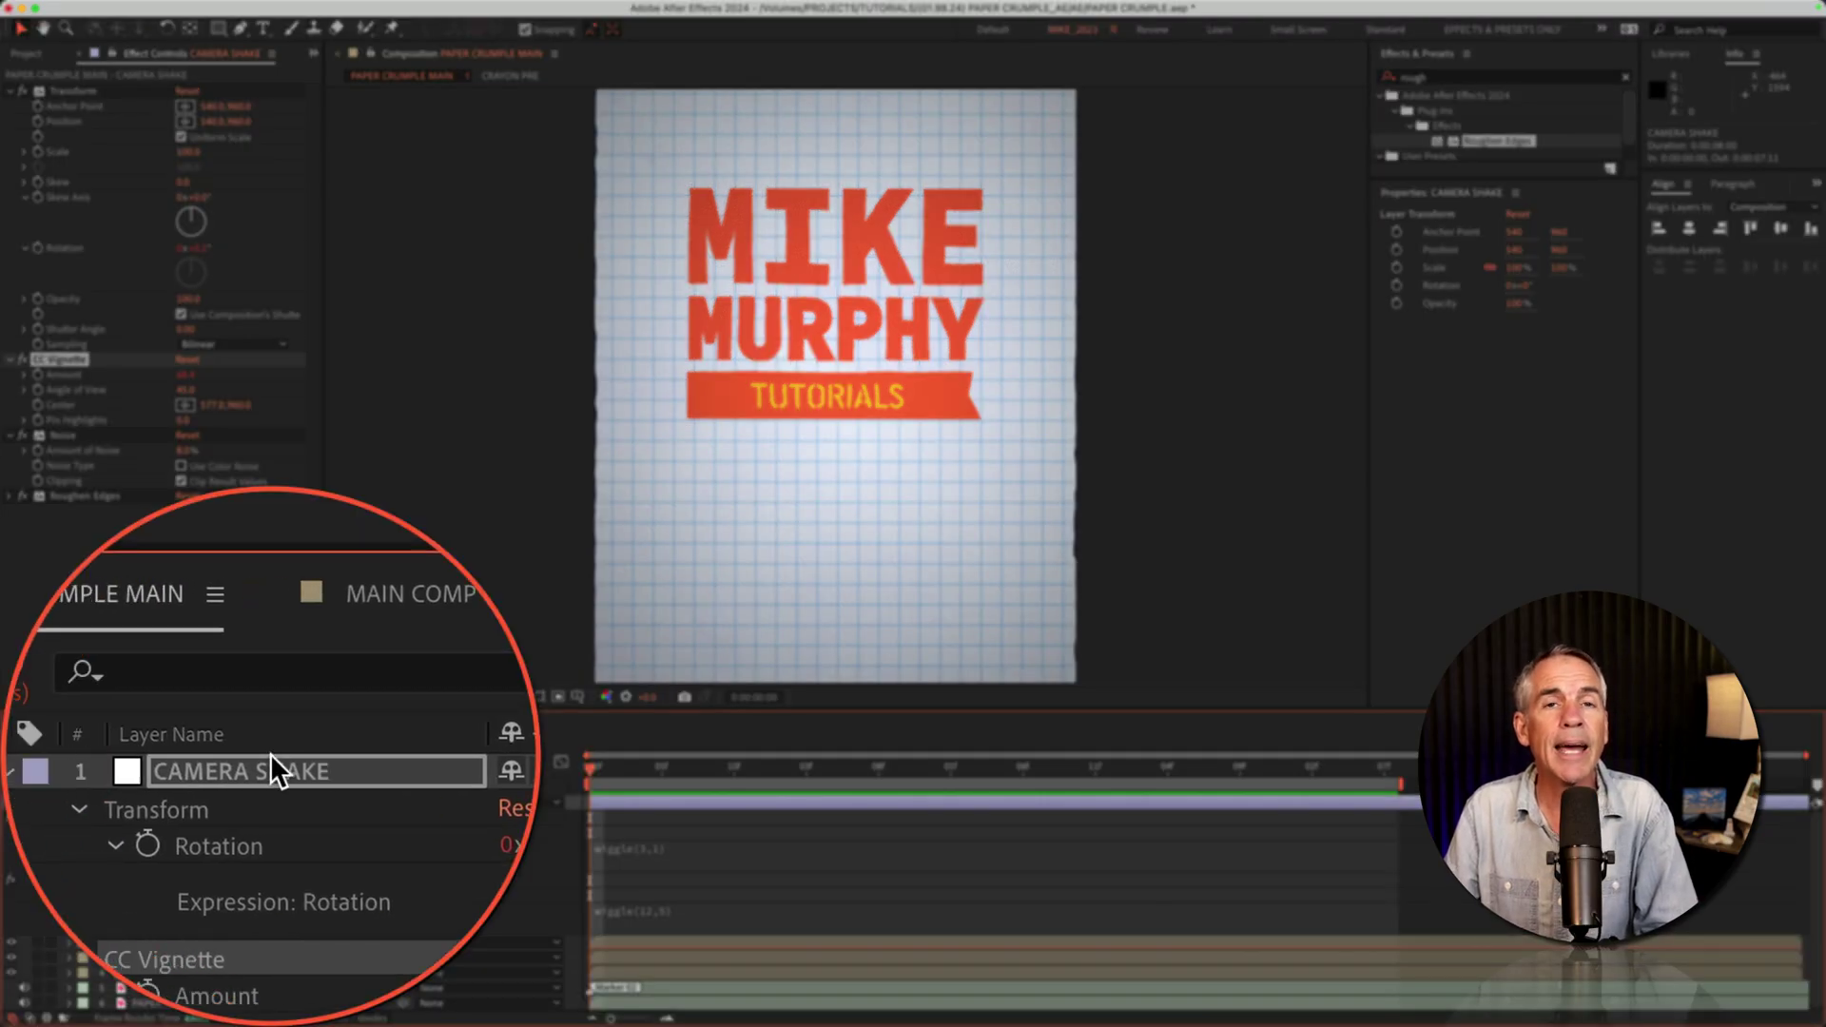
Step: Preview the animation and inspect CAMERA SHAKE's Transform, CC Vignette, Noise and Roughen Edges effects
{"action": "left_click", "coordinate": [90, 89]}
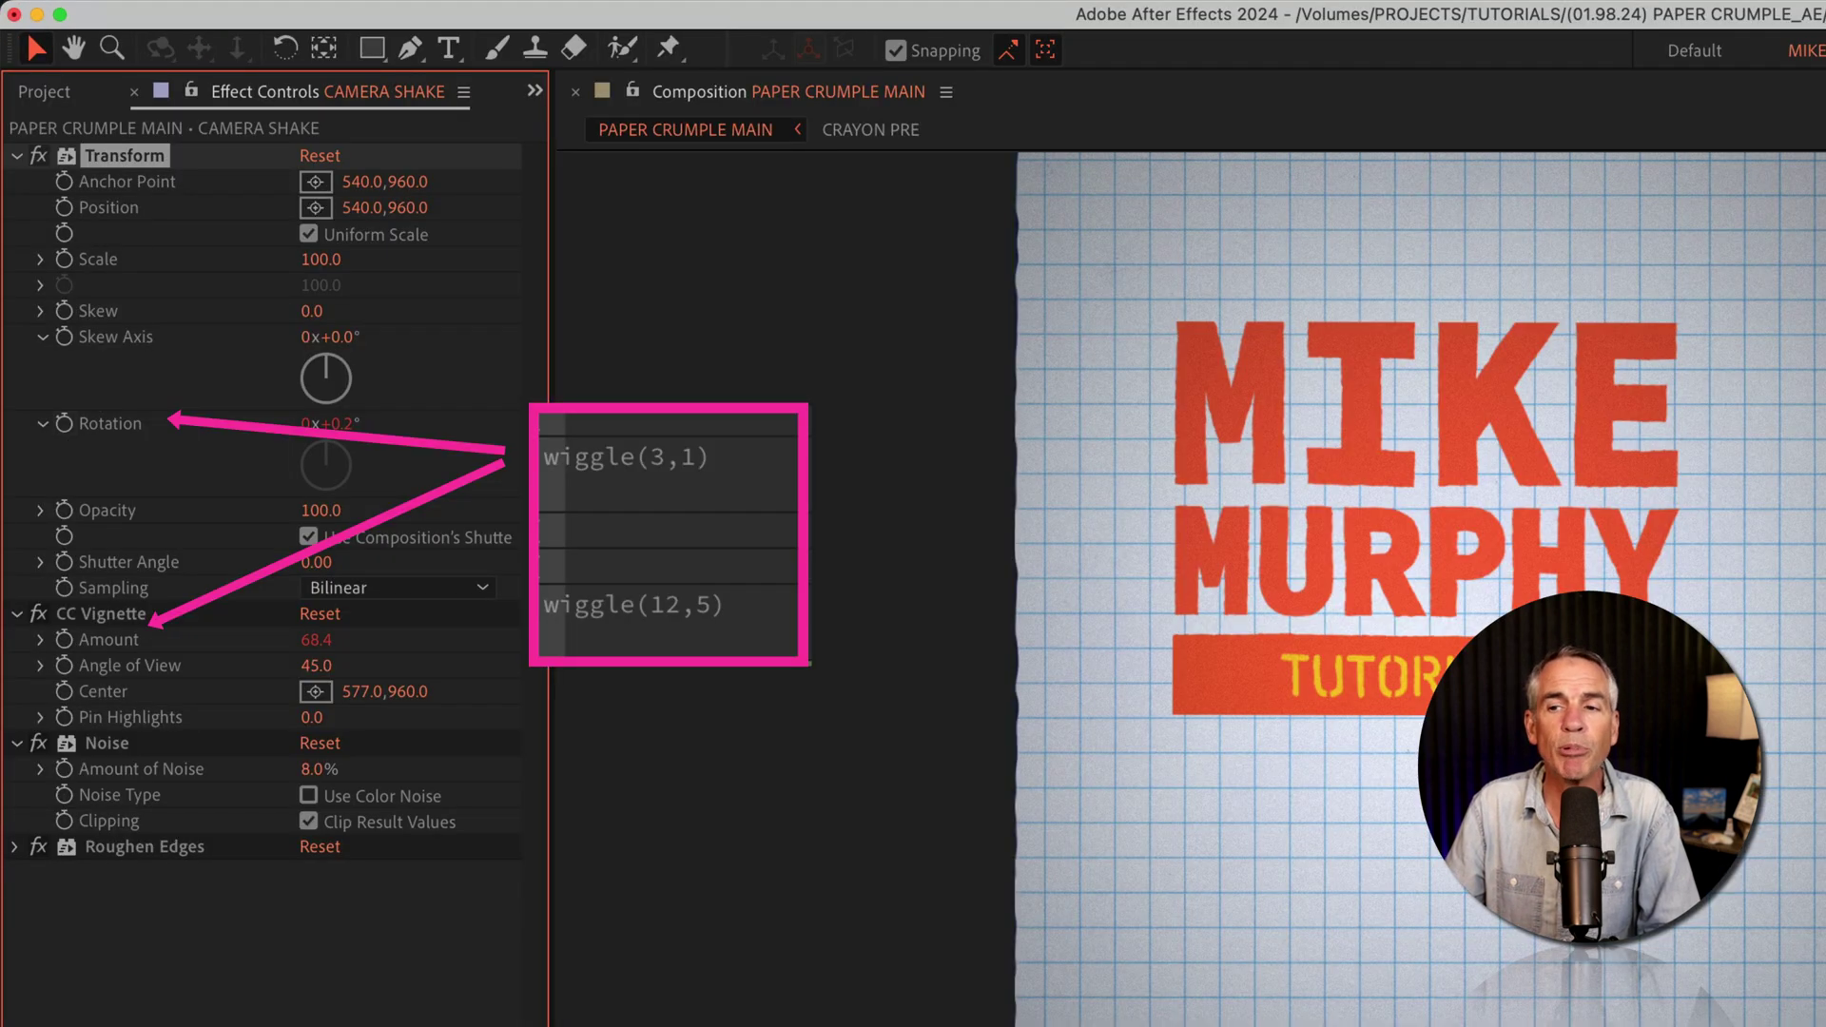
{"action": "key", "text": "space"}
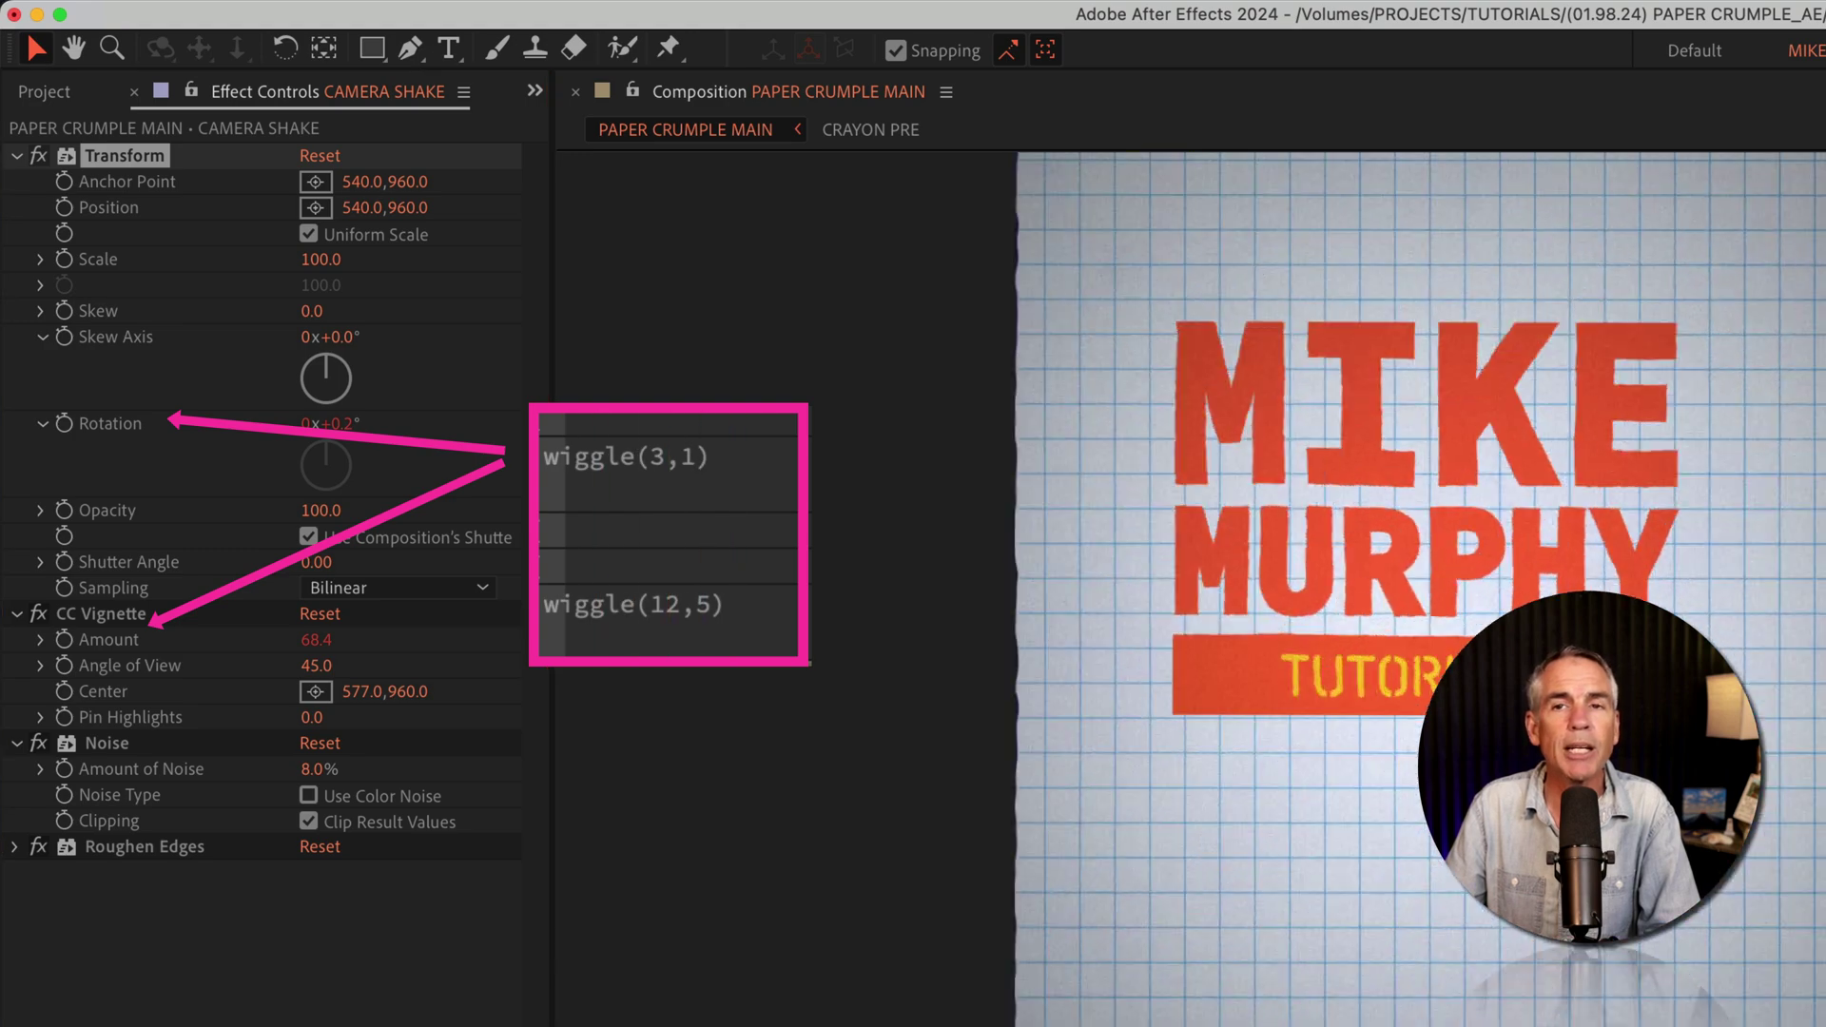
{"action": "left_click", "coordinate": [121, 616]}
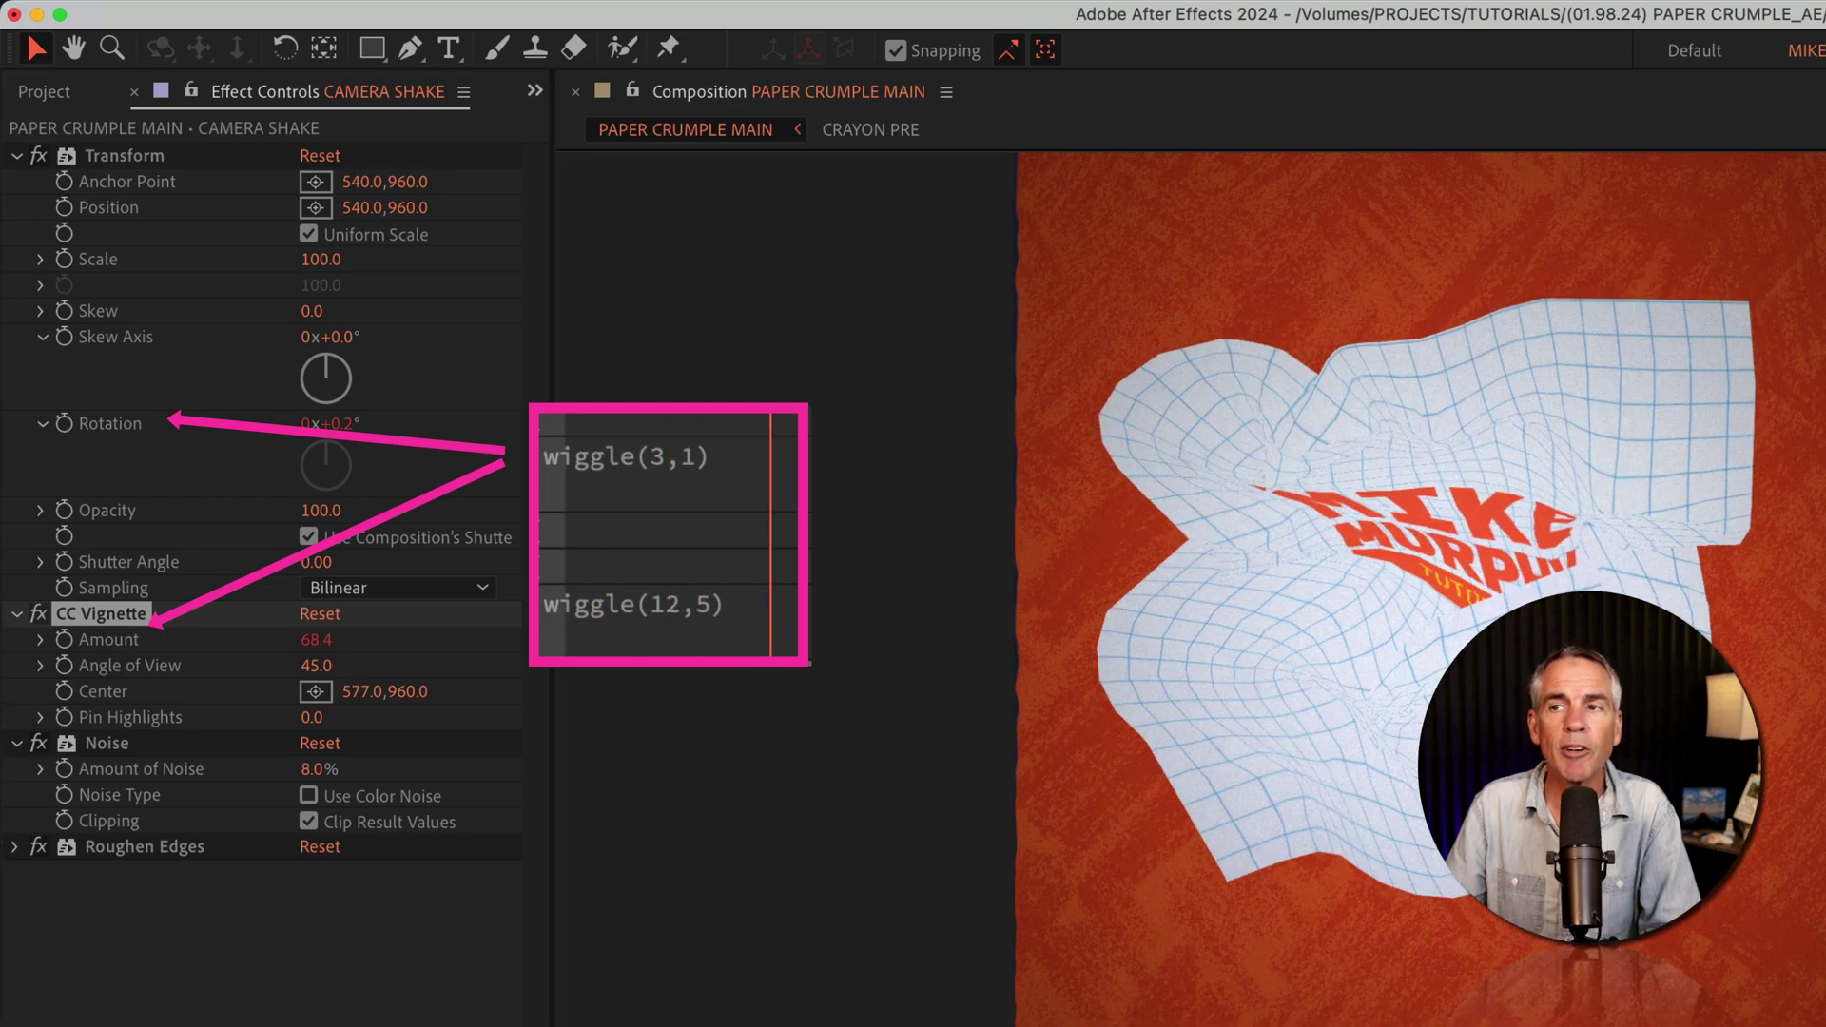
{"action": "left_click", "coordinate": [117, 746]}
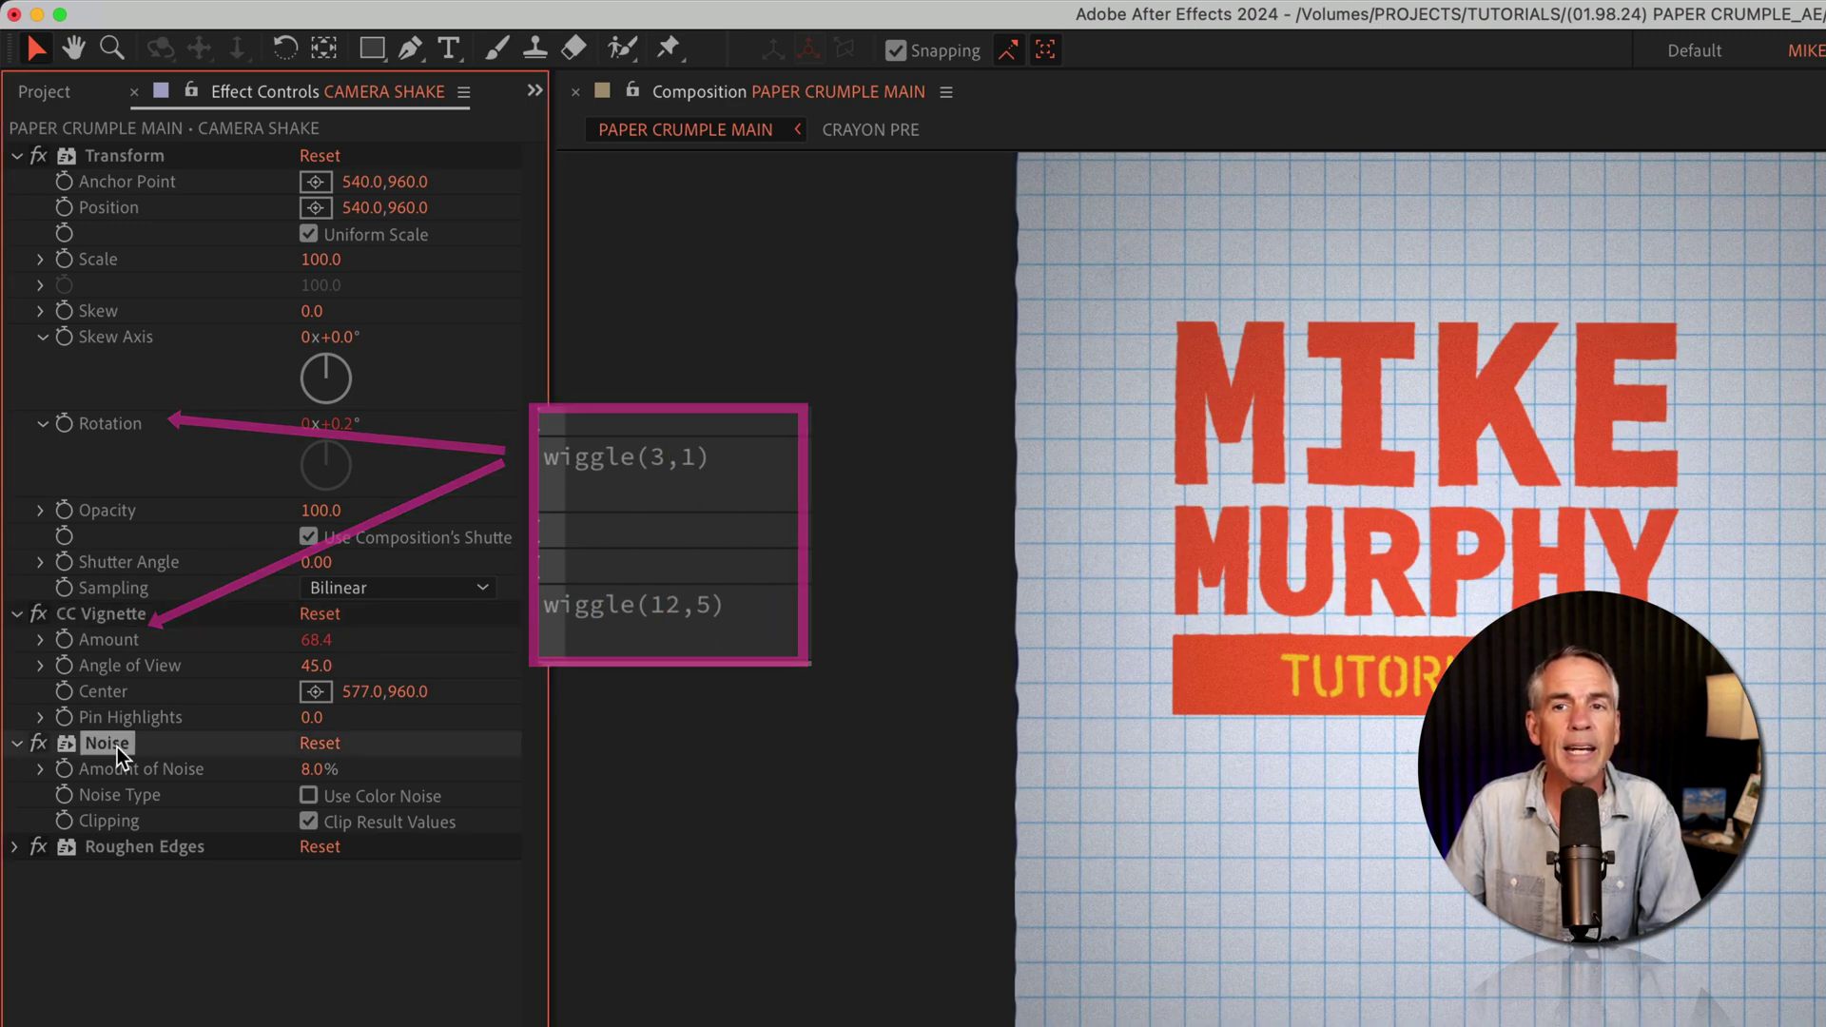
{"action": "left_click", "coordinate": [128, 849]}
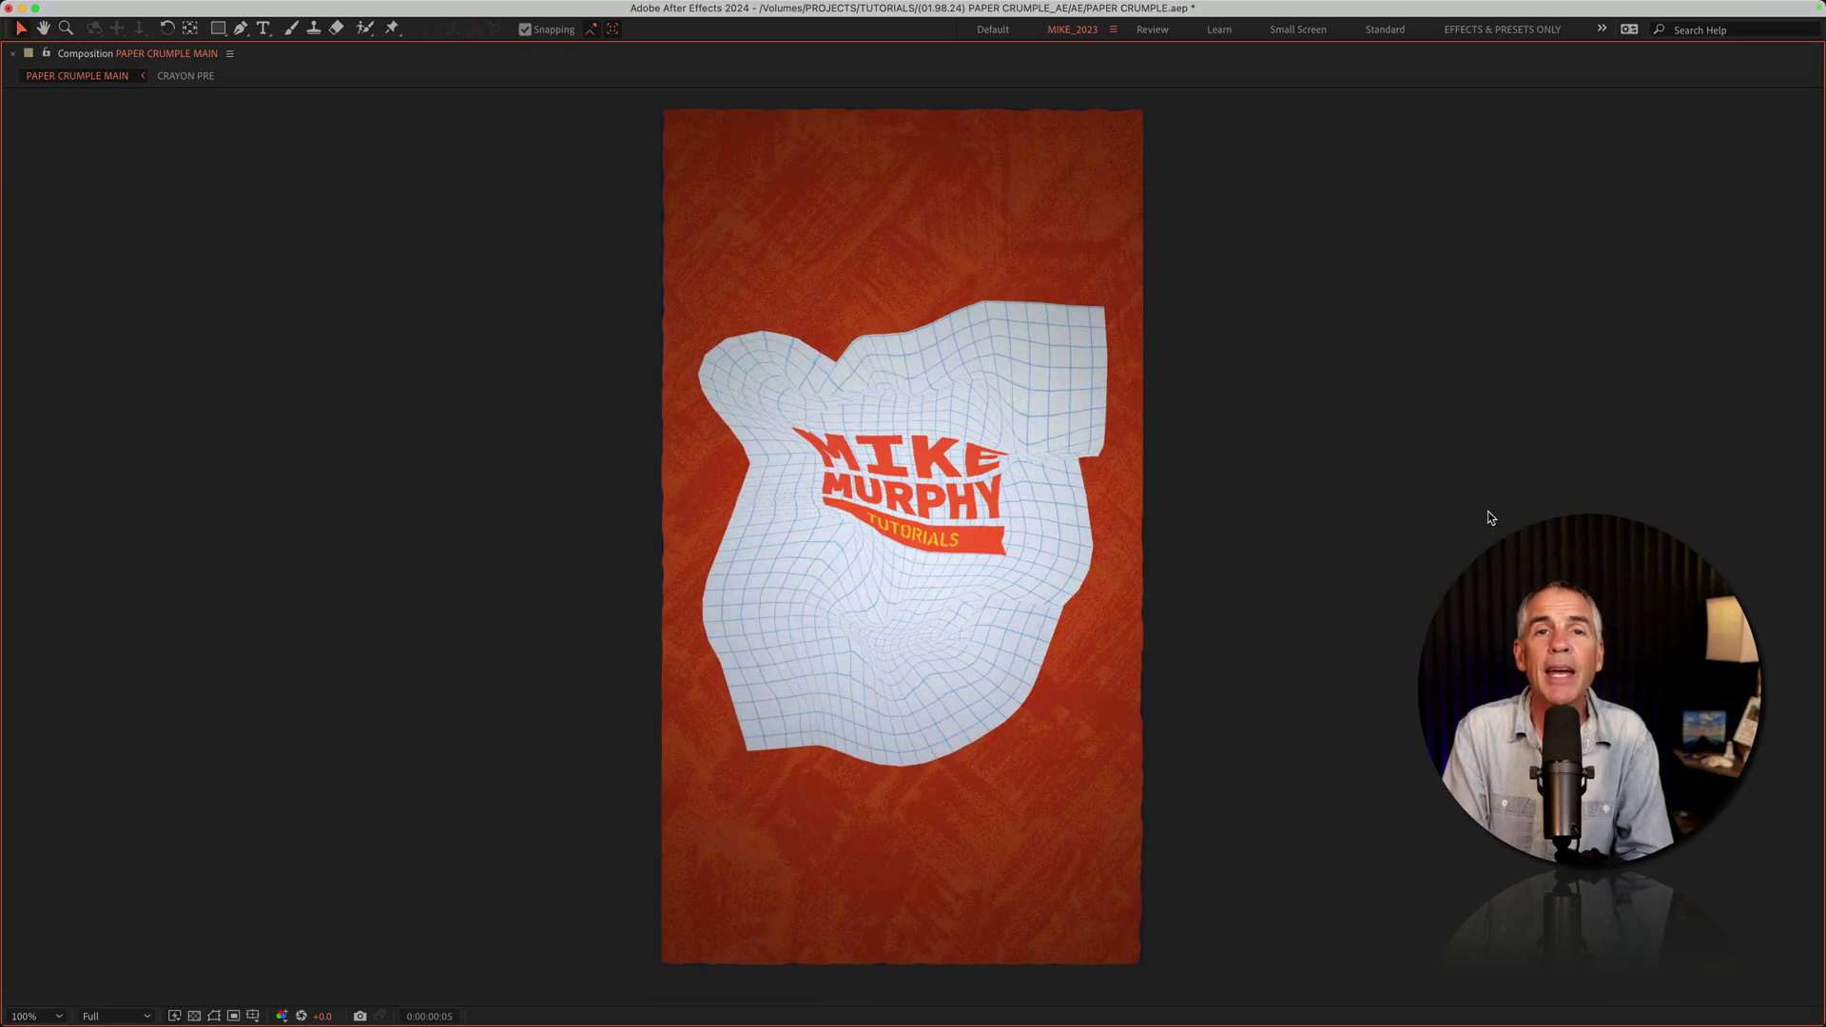